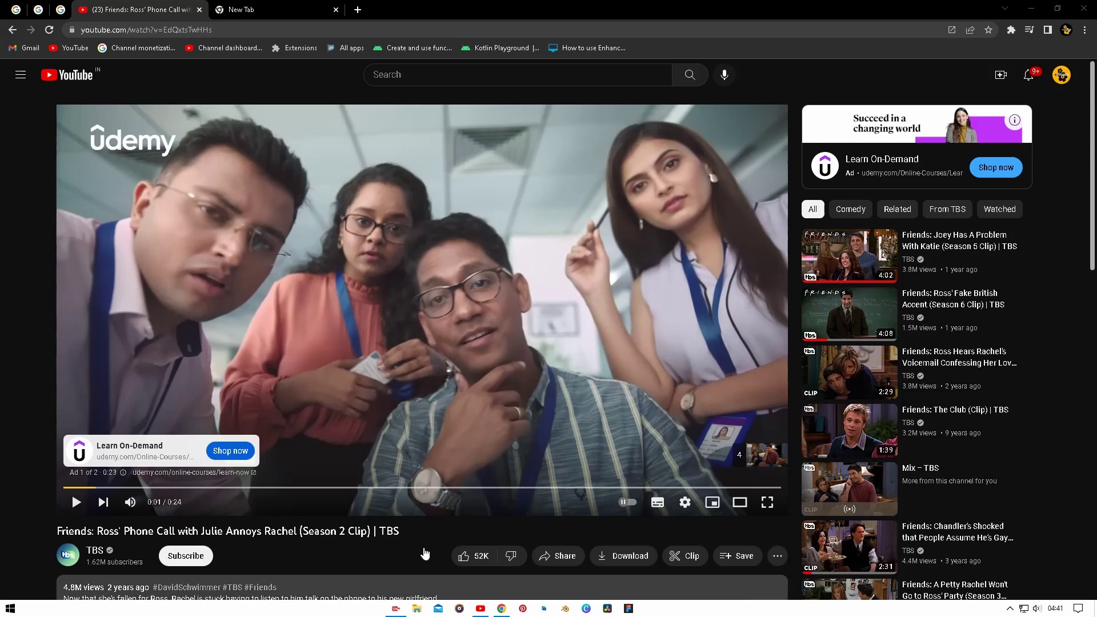
Step: Start playing the ad video on the Friends clip watch page
left_click(68, 506)
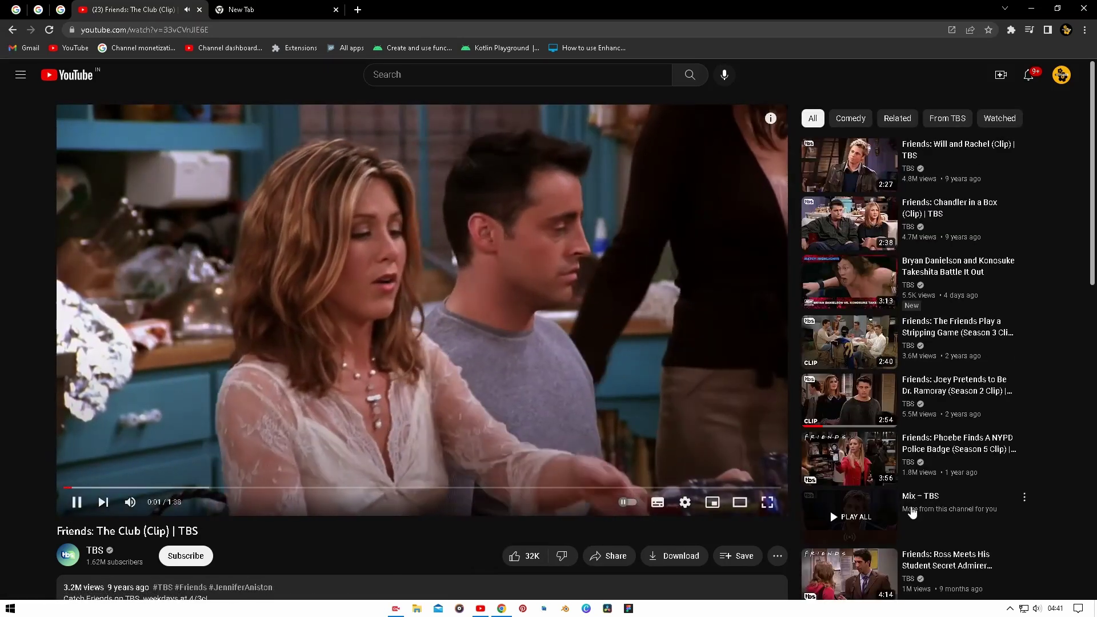
scroll(839, 518, "down", 3)
scroll(873, 484, "down", 3)
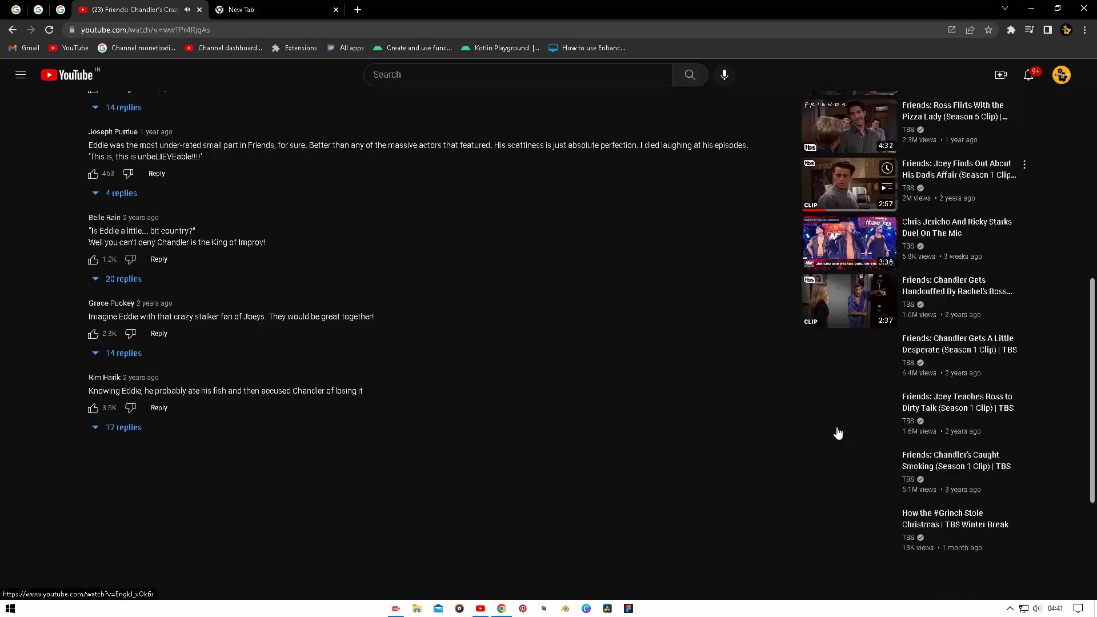
scroll(835, 434, "down", 5)
scroll(838, 433, "down", 5)
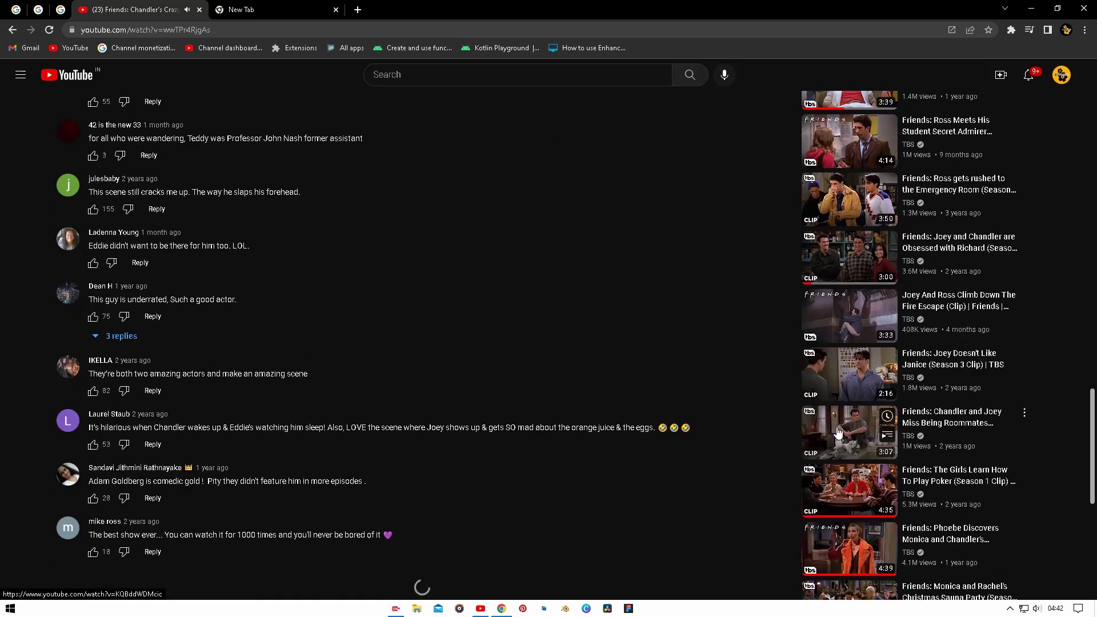
scroll(838, 433, "down", 4)
scroll(838, 435, "down", 4)
scroll(837, 429, "down", 5)
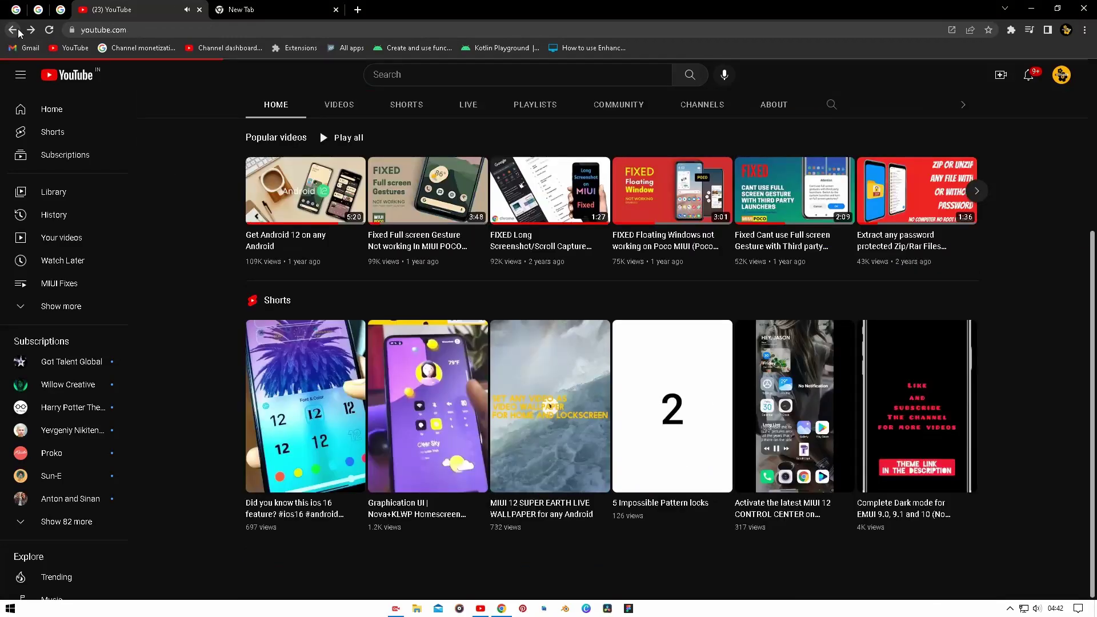
Step: Step back through the channel, settings and home pages in browsing history
left_click(15, 30)
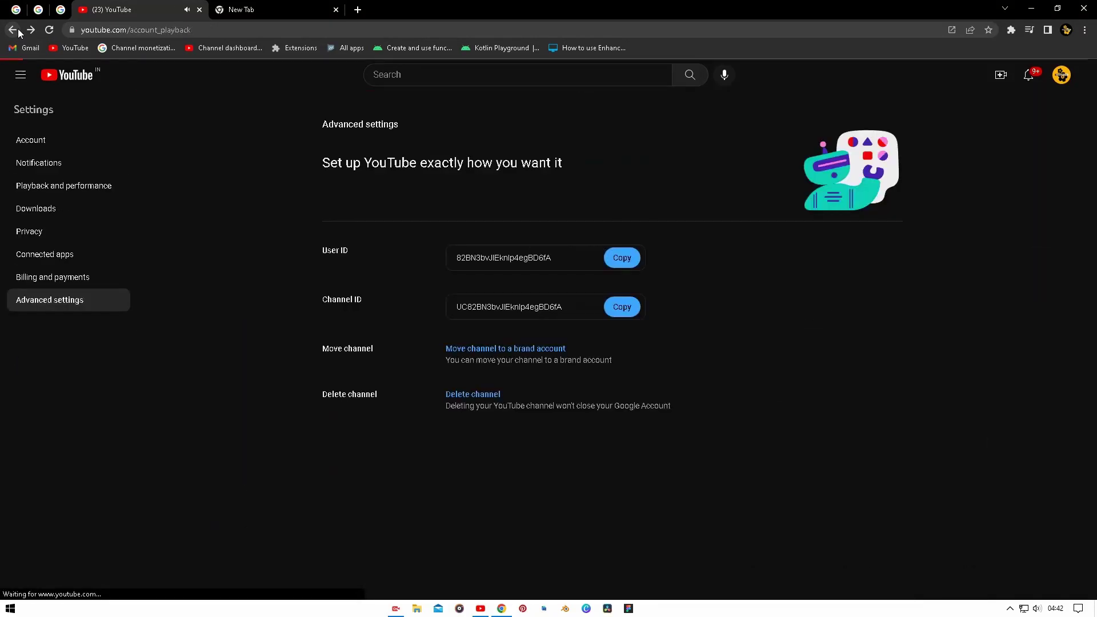
left_click(14, 30)
left_click(13, 29)
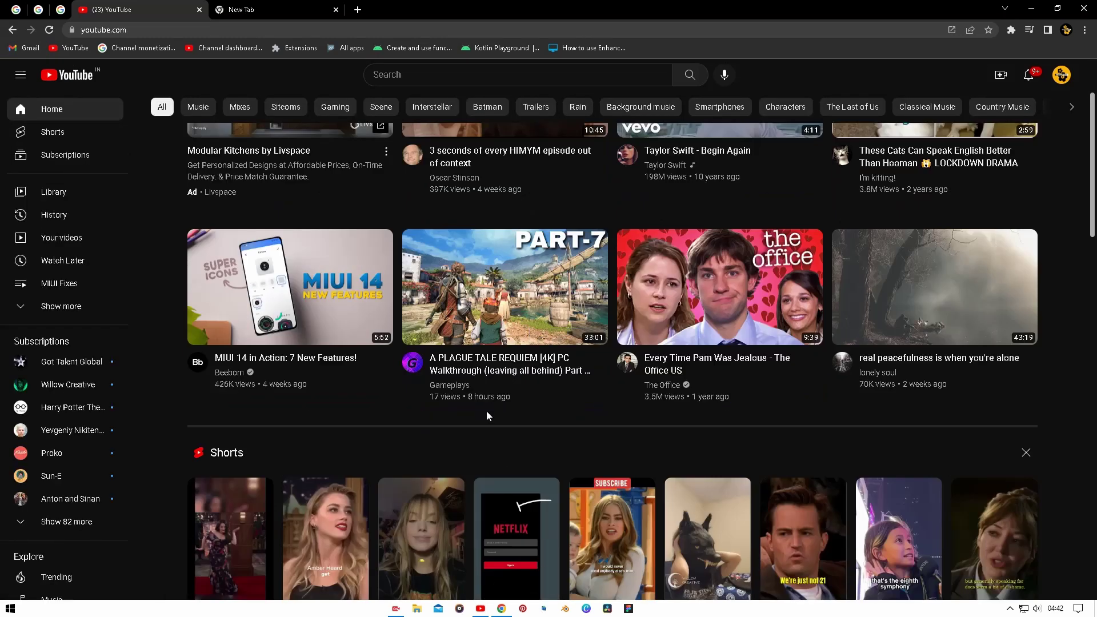
scroll(488, 418, "down", 10)
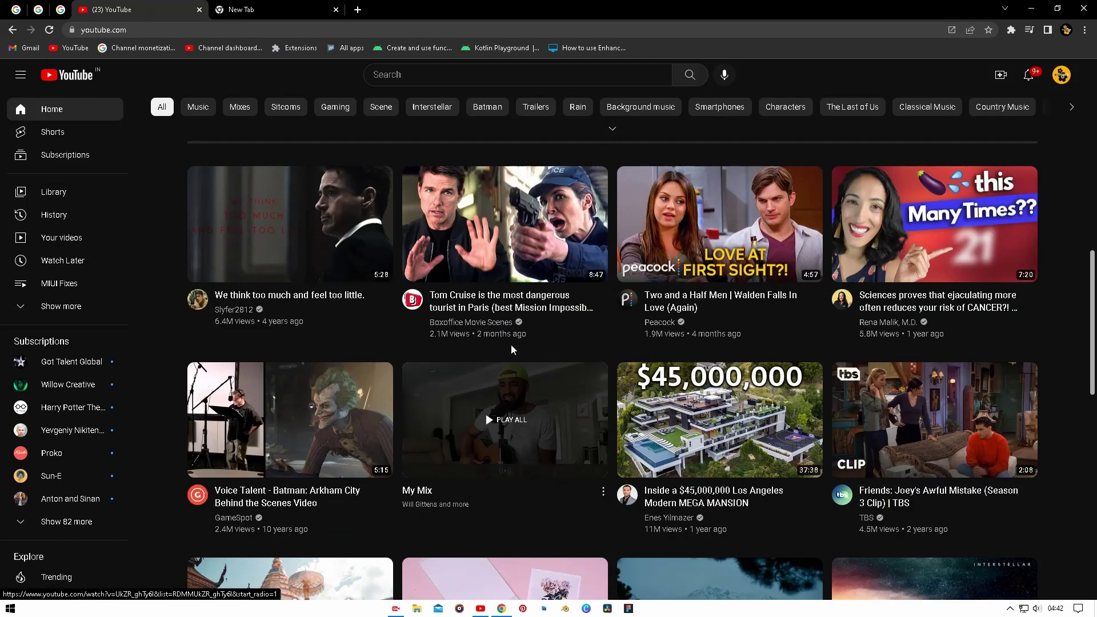
Step: Visit the Boxoffice Movie Scenes channel, return to the home feed and switch to the New Tab page
left_click(481, 323)
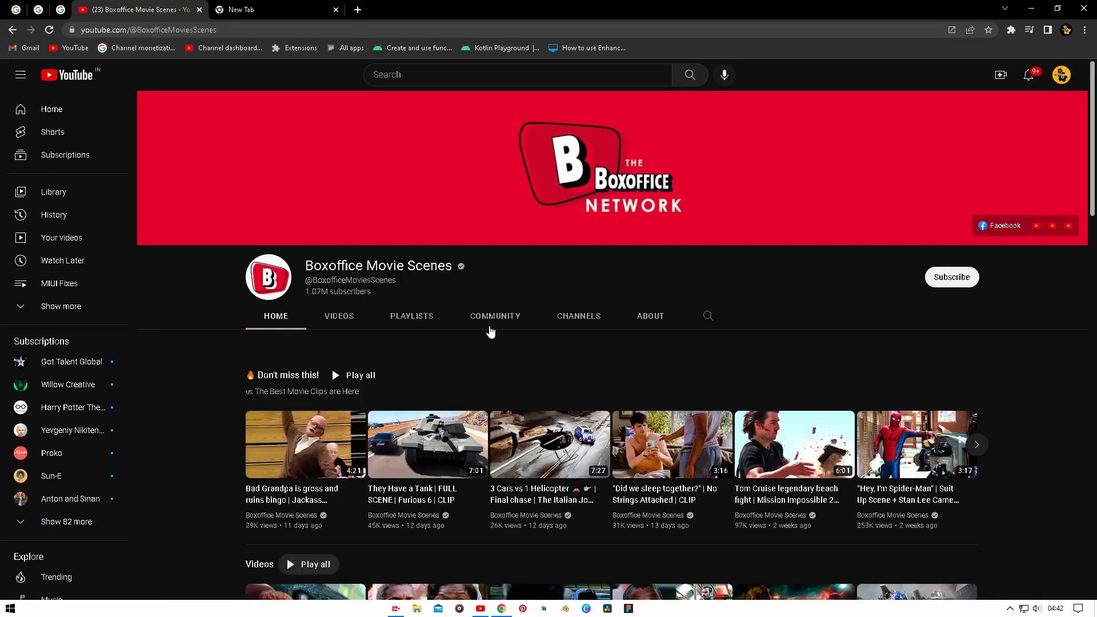
scroll(318, 263, "down", 10)
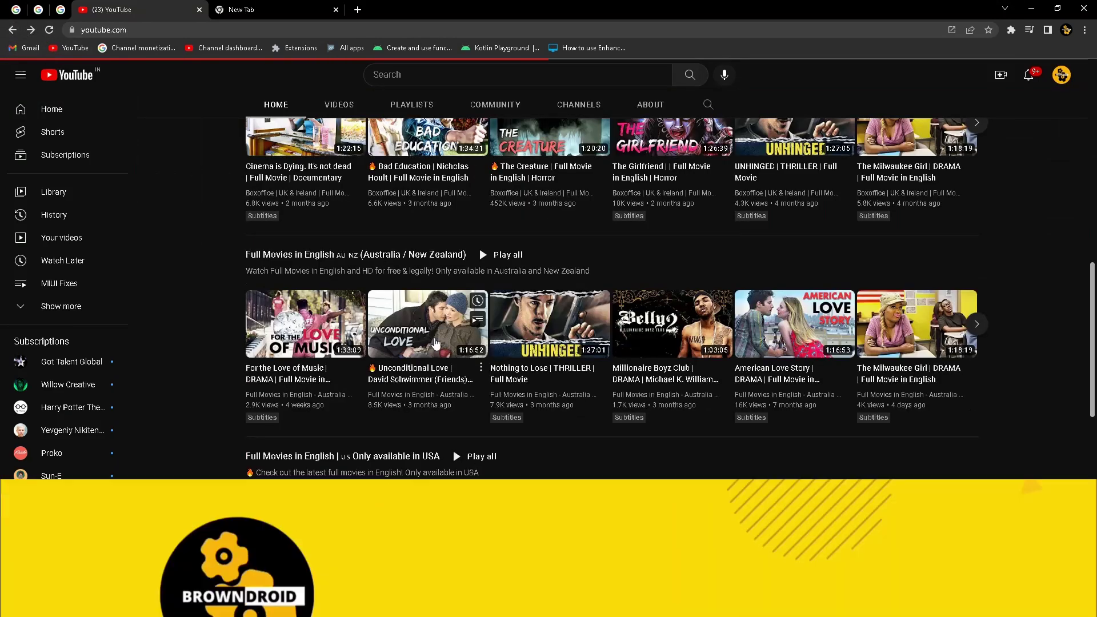
key("alt+Left")
key("ctrl+Tab")
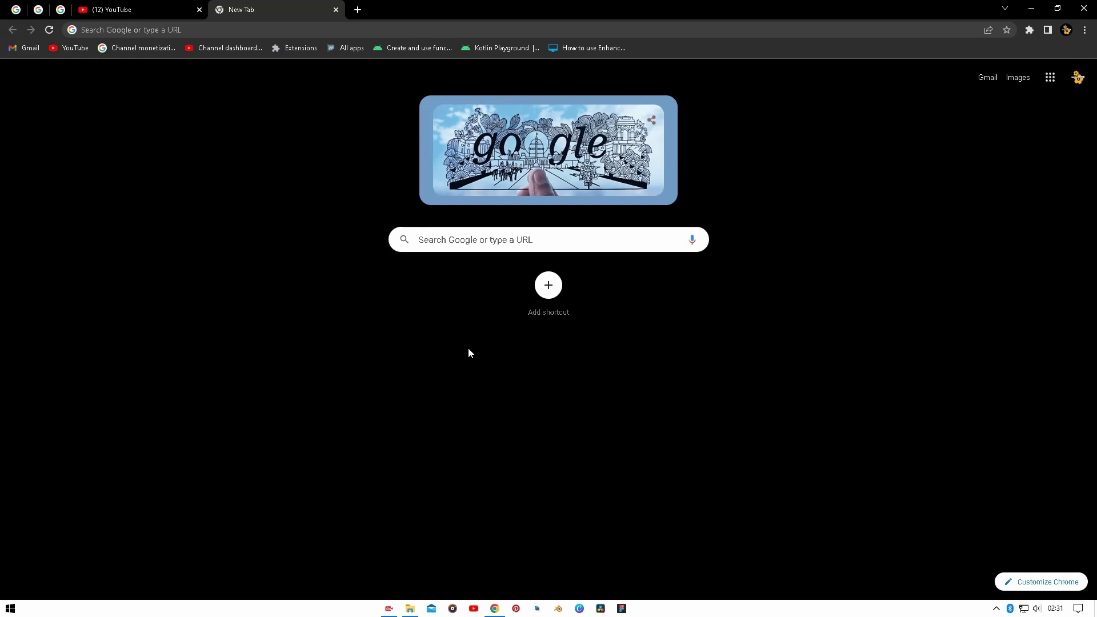
Step: Search Google for "enhancer for youtube" and follow the Chrome Web Store result
left_click(457, 240)
type("E")
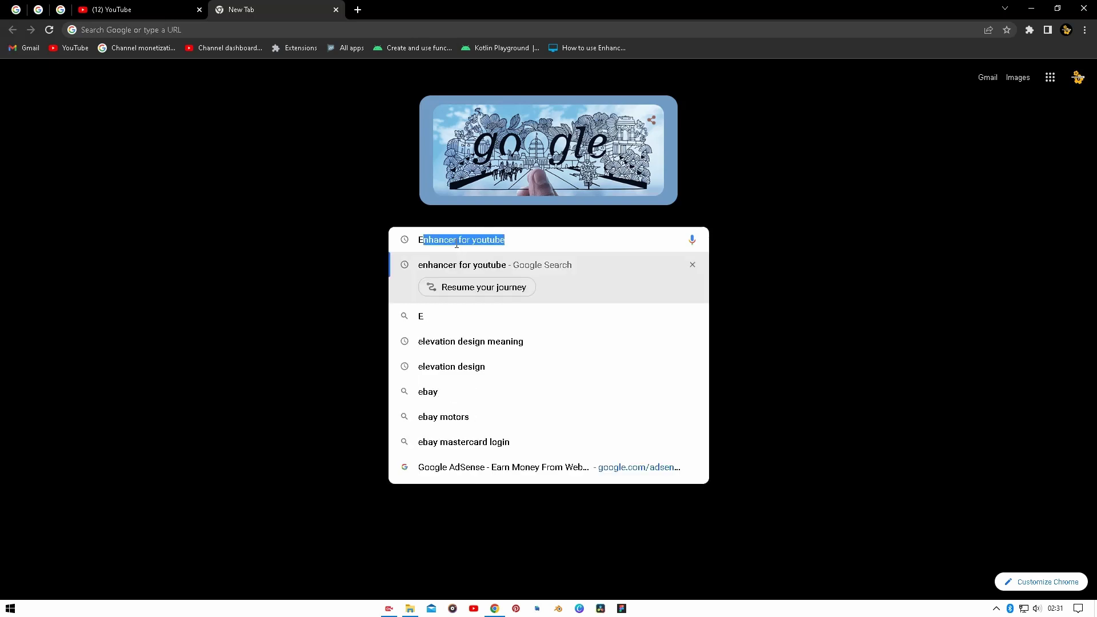
type("na")
key("BackSpace")
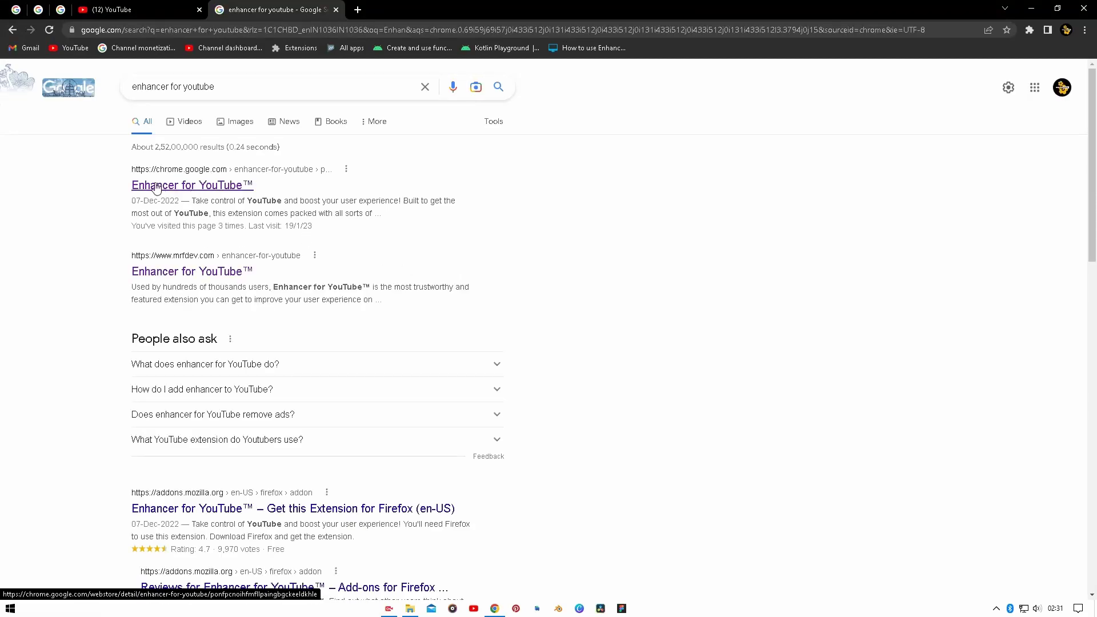
left_click(168, 189)
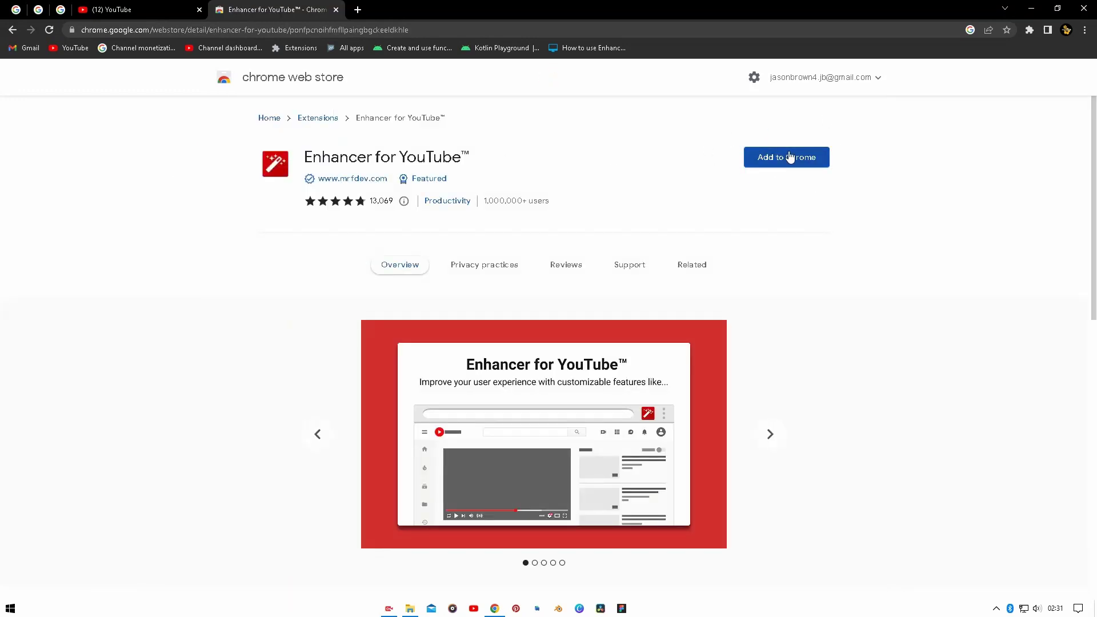
Step: Install Enhancer for YouTube via Add to Chrome and confirm the extension
left_click(789, 157)
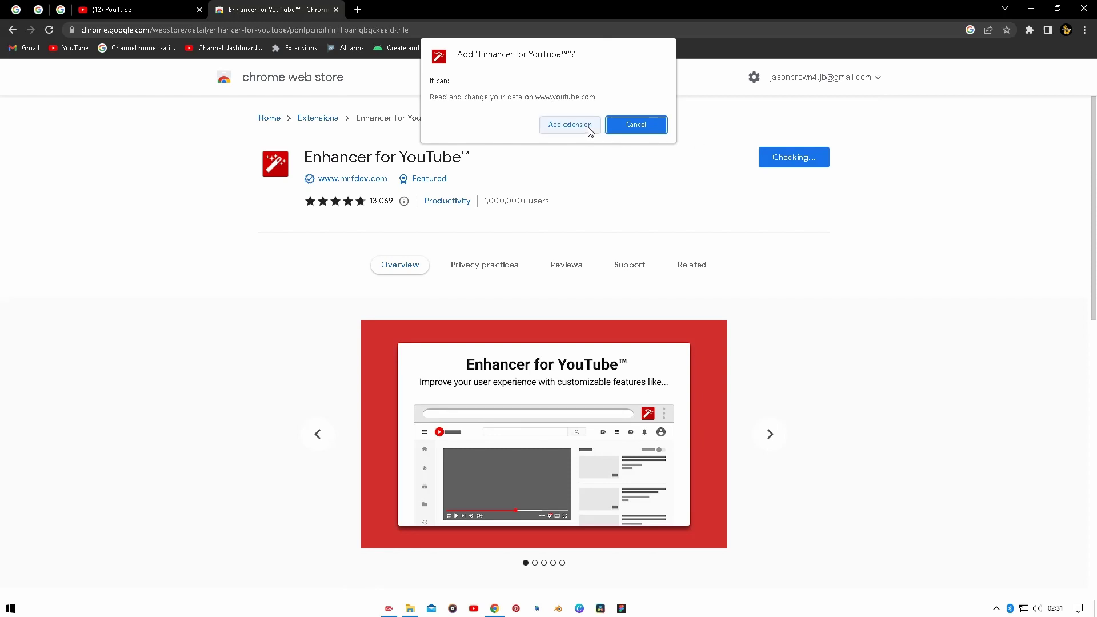
left_click(570, 126)
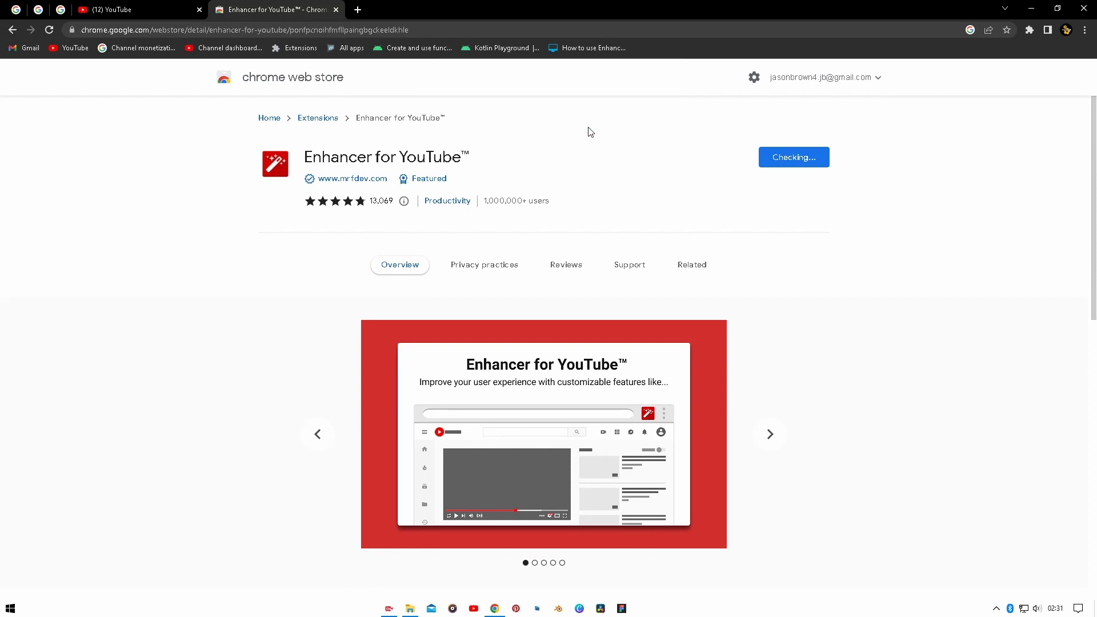
Step: Look through the extension's welcome and options tabs and close them
left_click(157, 13)
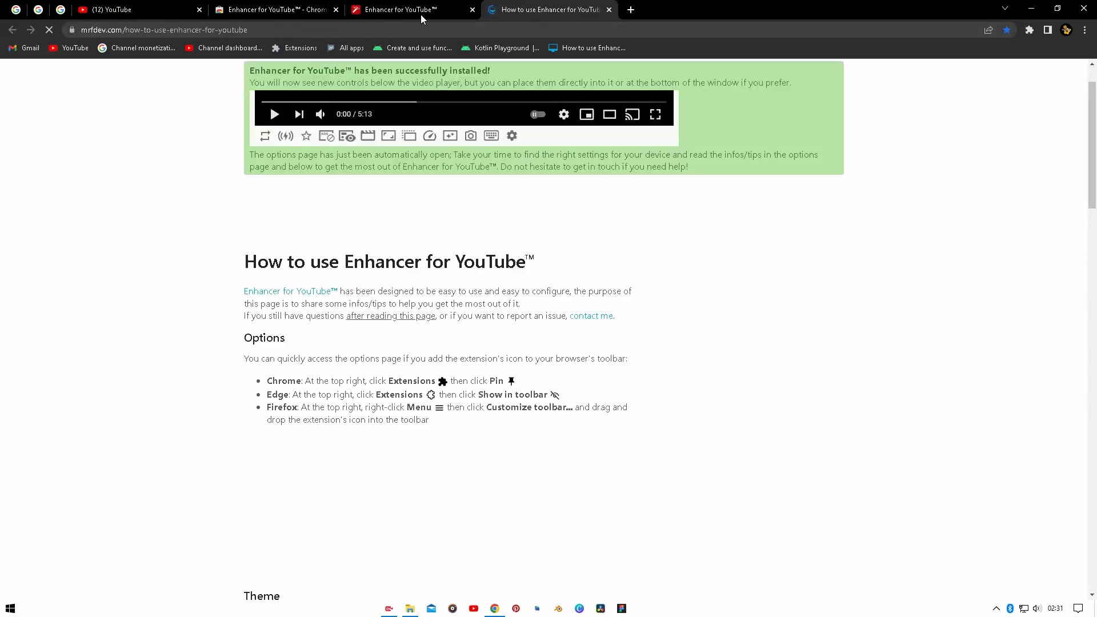
left_click(421, 15)
left_click(476, 12)
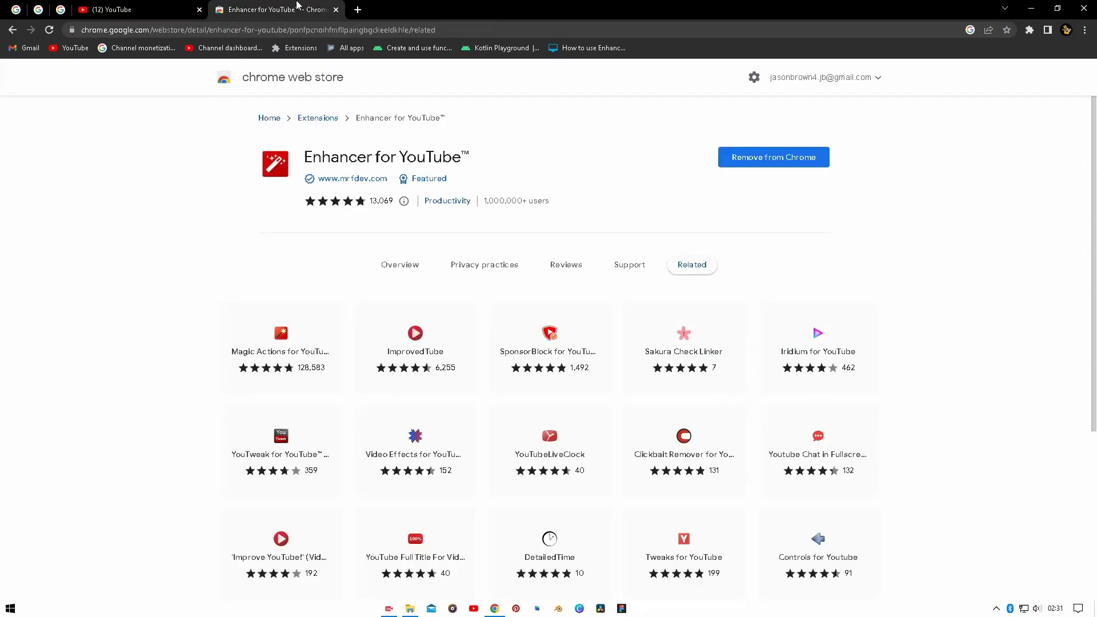
Step: Reload YouTube so the extension loads and check the Blender video's new control bar
left_click(163, 11)
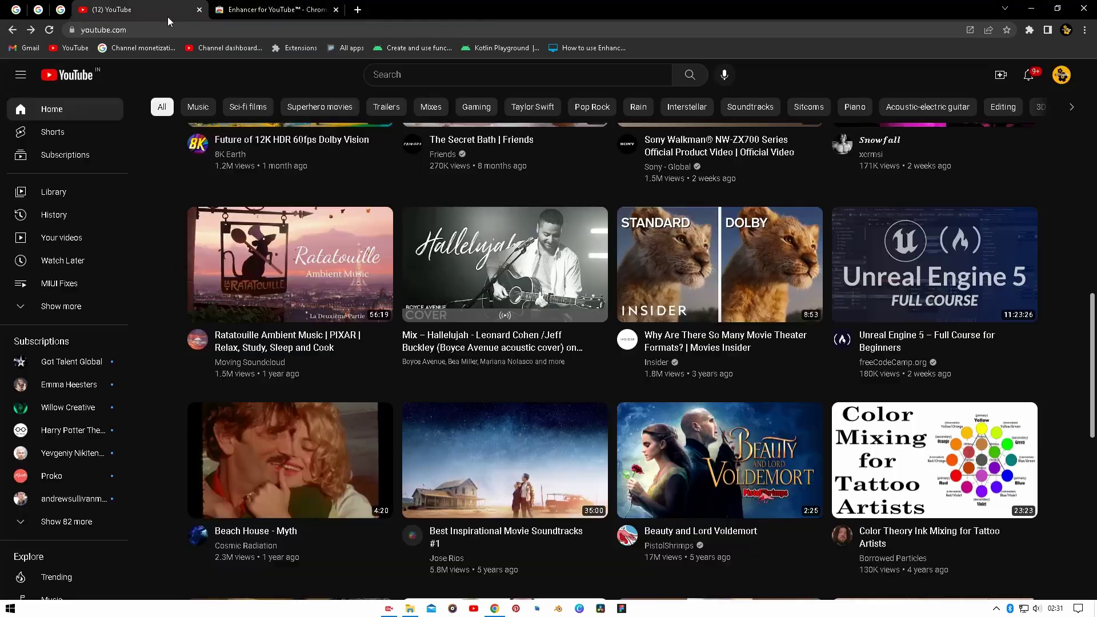
left_click(49, 29)
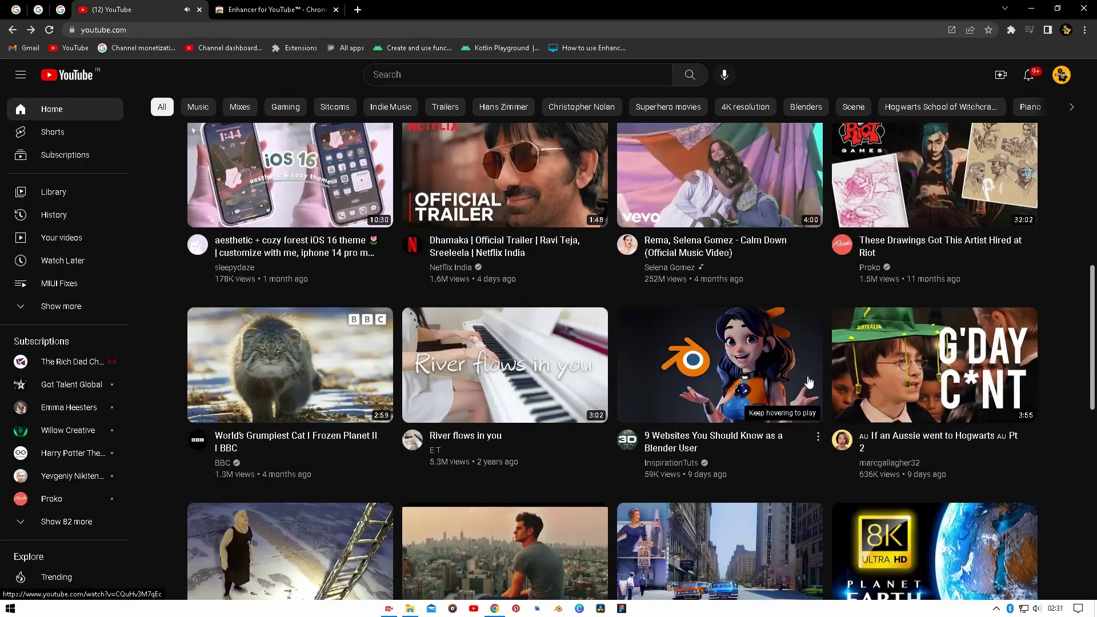
left_click(731, 347)
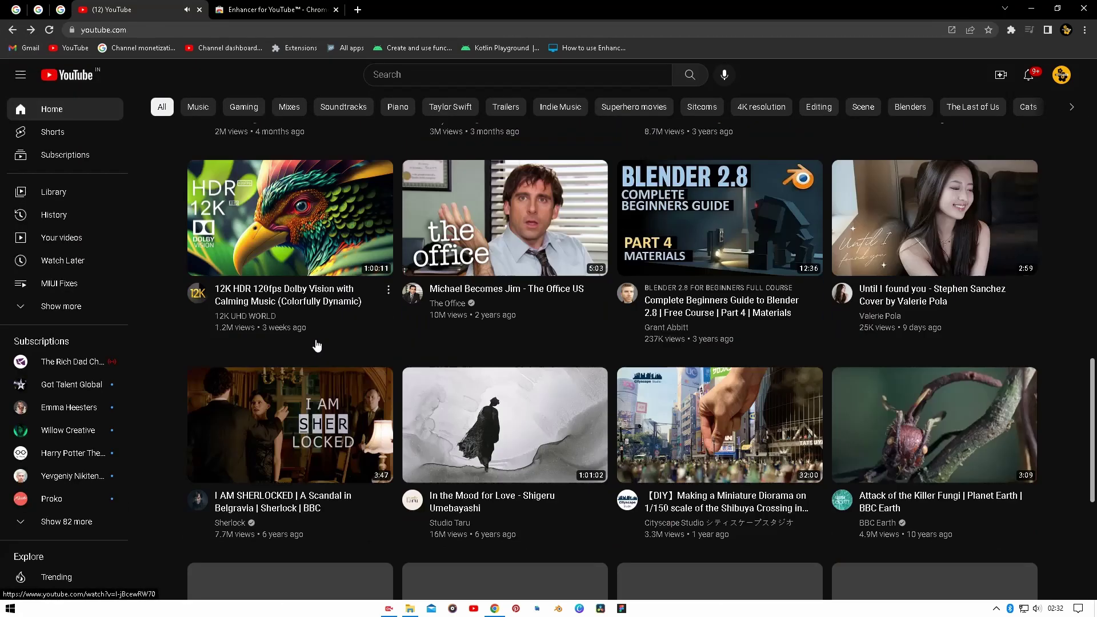
Step: Check the 12K HDR and 4K HDR Dolby Vision videos, dismissing the mini player in between
left_click(326, 268)
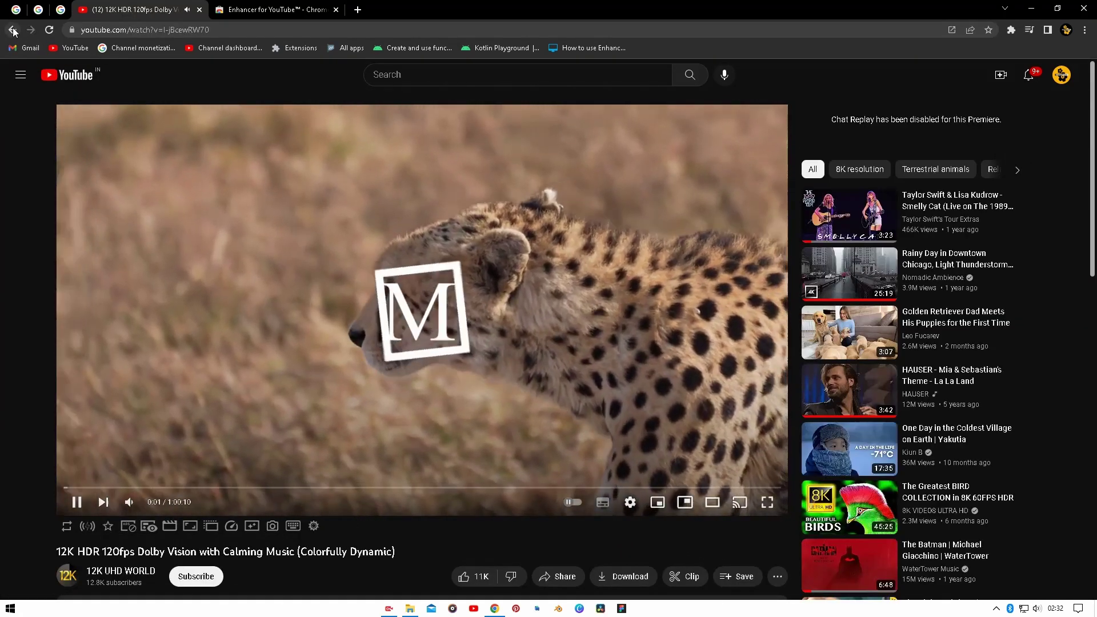
left_click(13, 30)
left_click(222, 185)
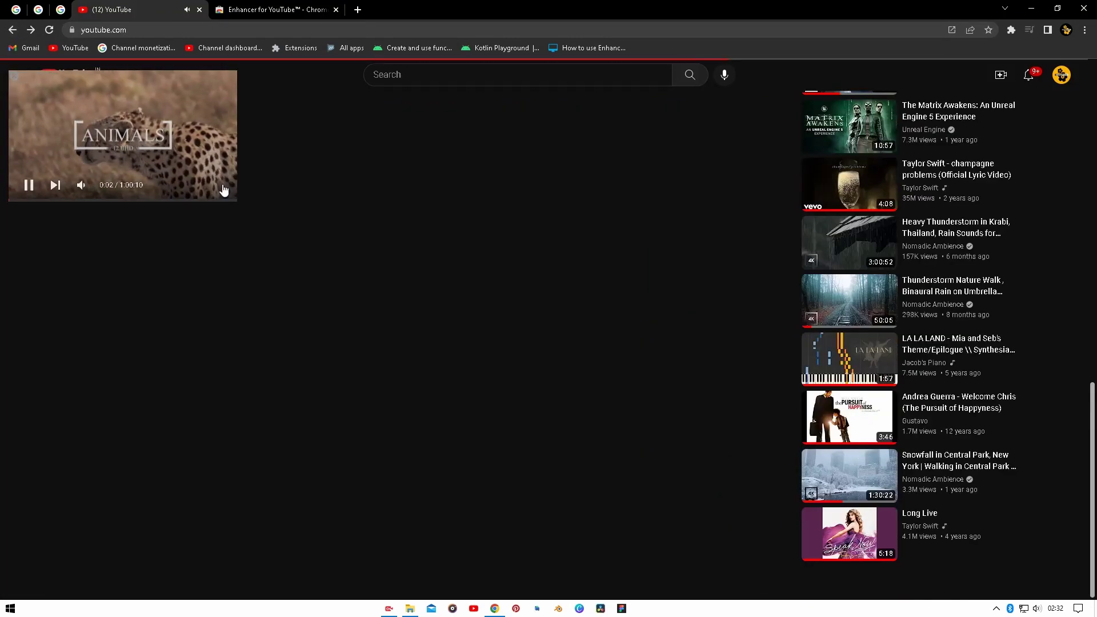
scroll(223, 184, "down", 2)
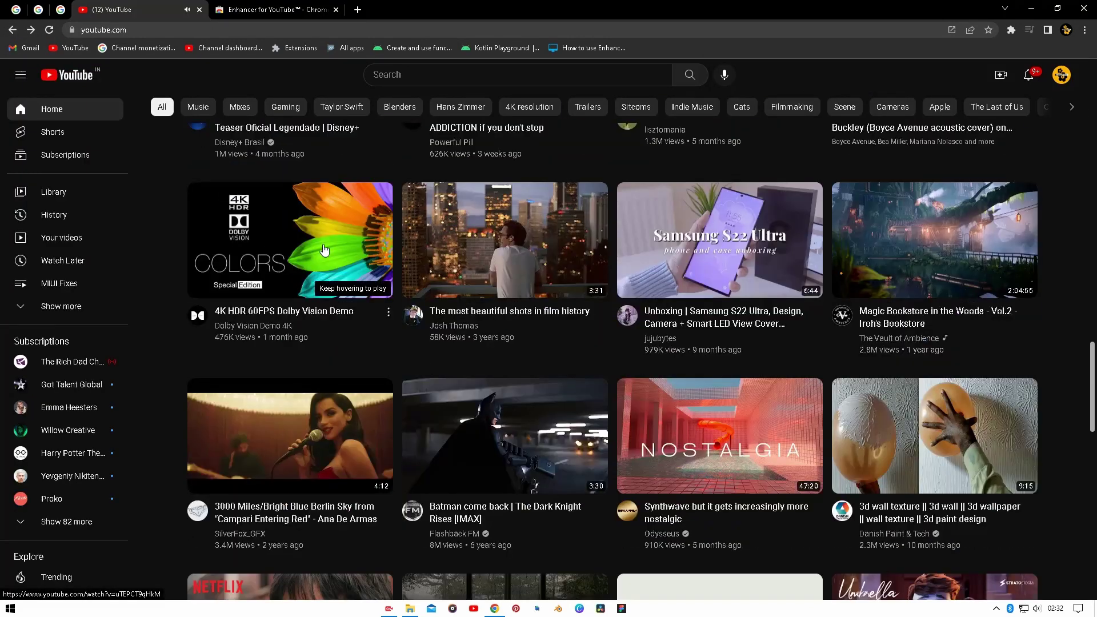
left_click(334, 246)
Step: Reach Enhancer for YouTube's options page from the Extensions menu on the Web Store tab
left_click(357, 10)
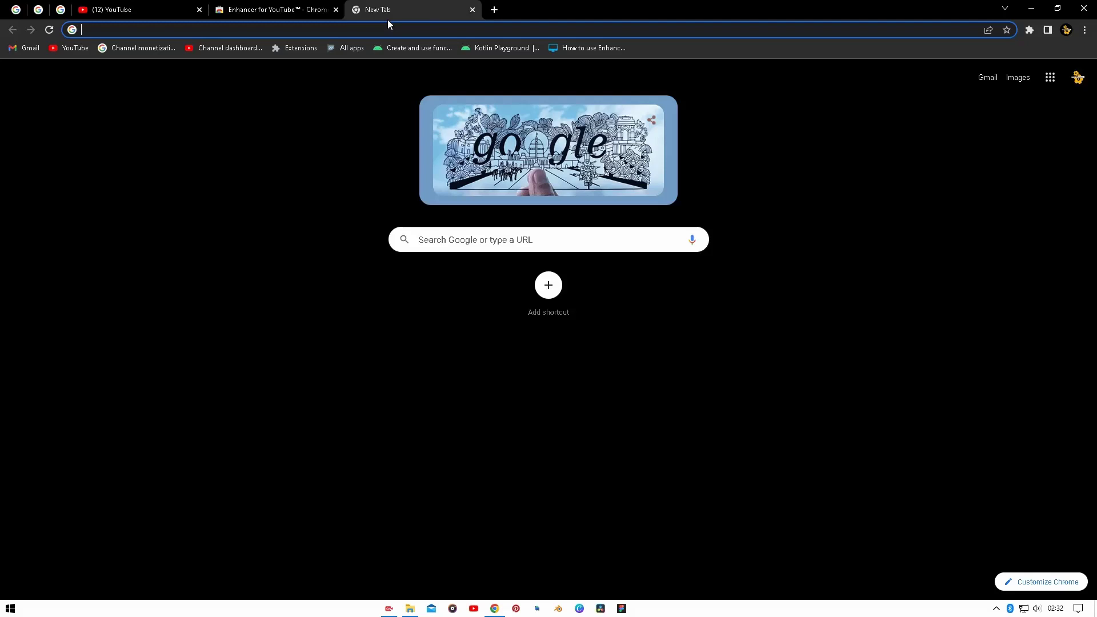
left_click(369, 29)
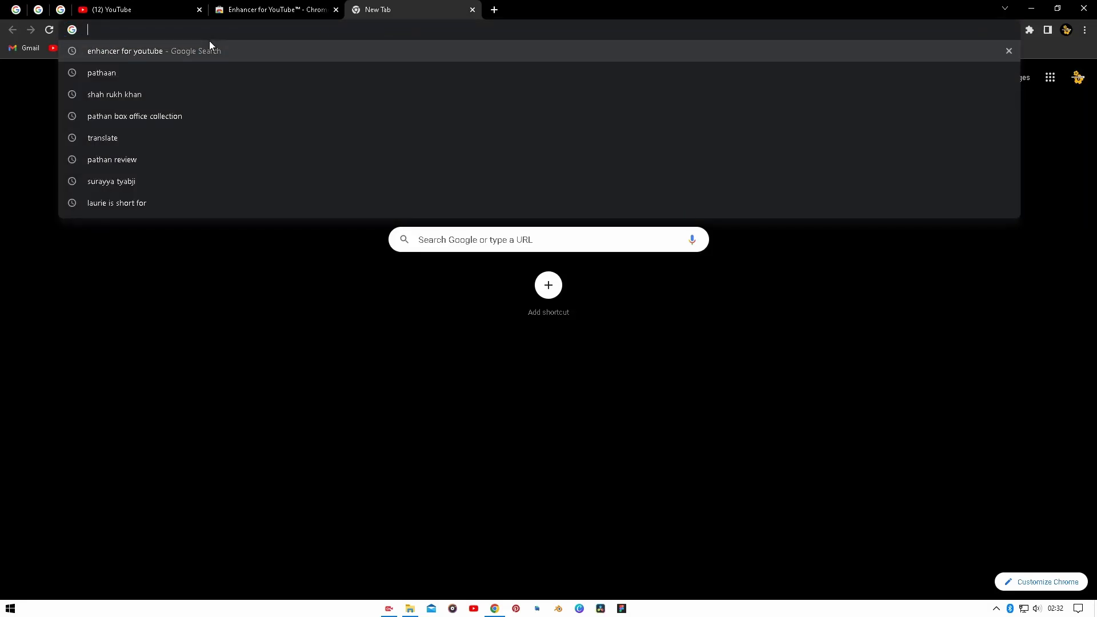
left_click(300, 10)
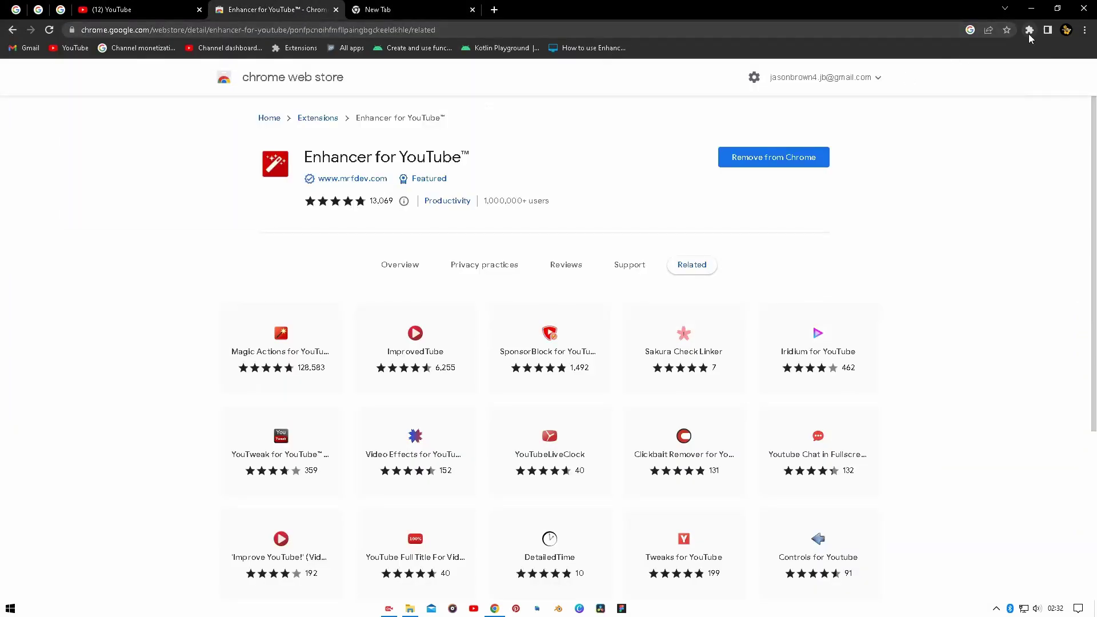
left_click(1029, 31)
left_click(884, 120)
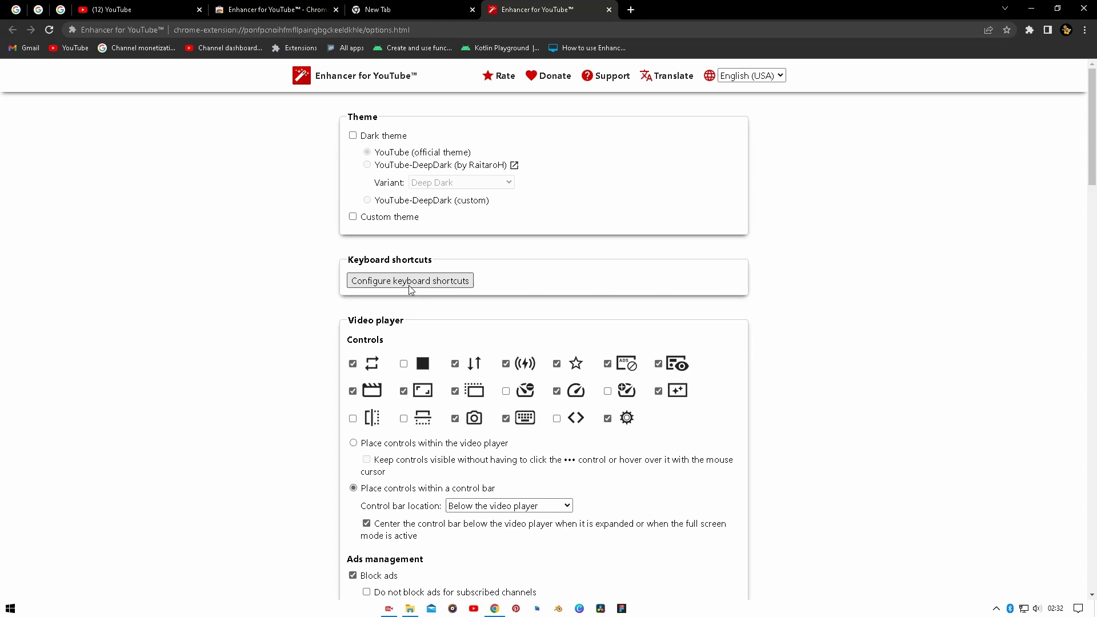
scroll(421, 312, "down", 1)
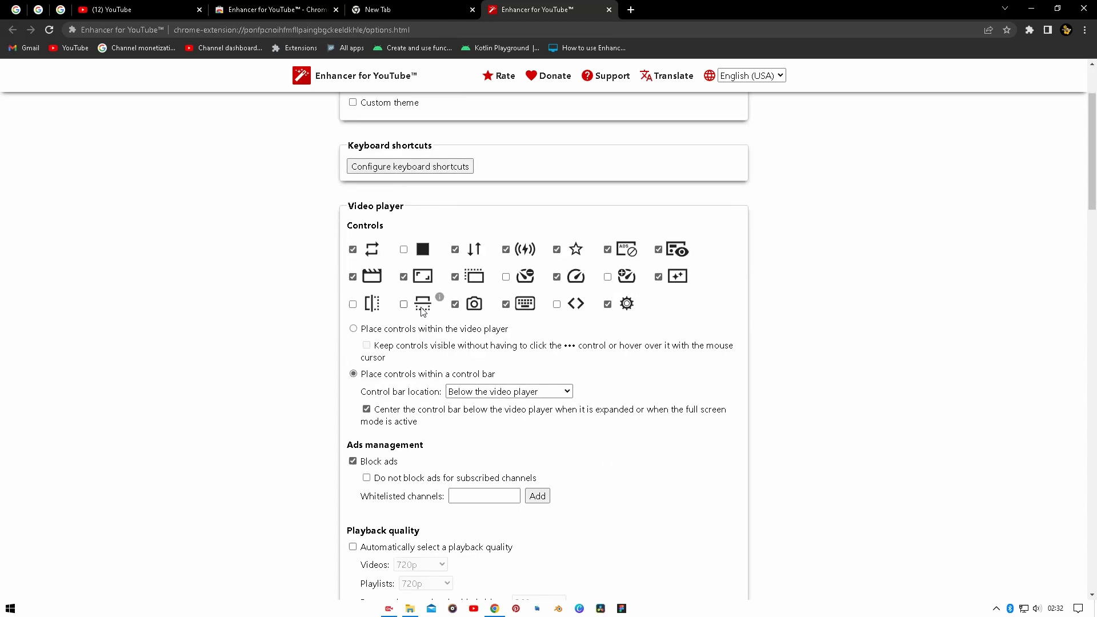
scroll(421, 311, "up", 1)
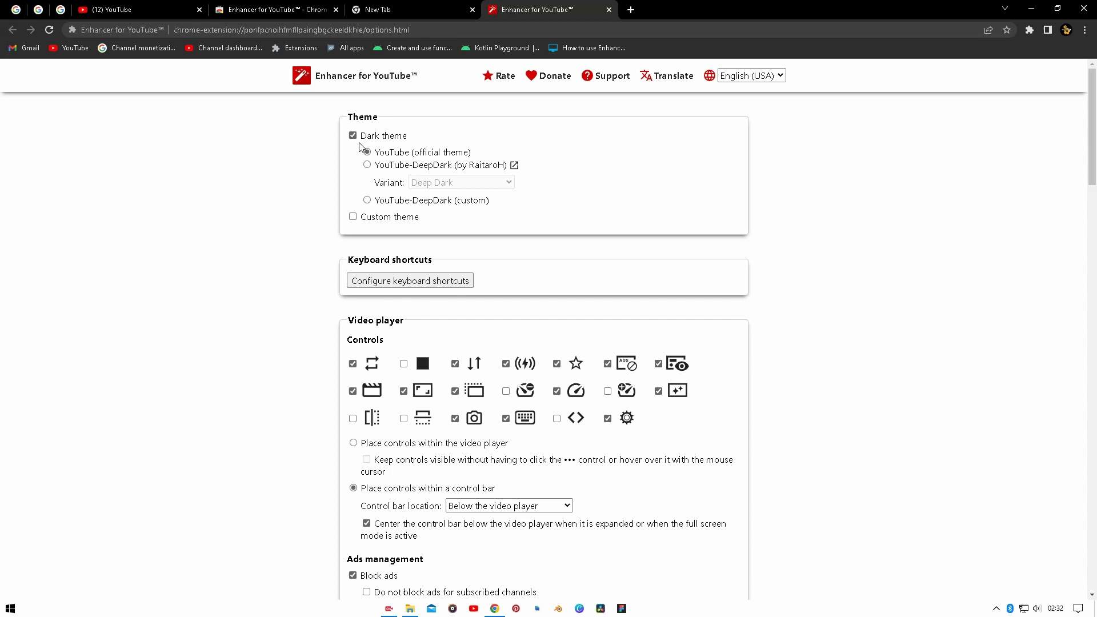
Step: Compare YouTube with the dark theme on and off
left_click(153, 12)
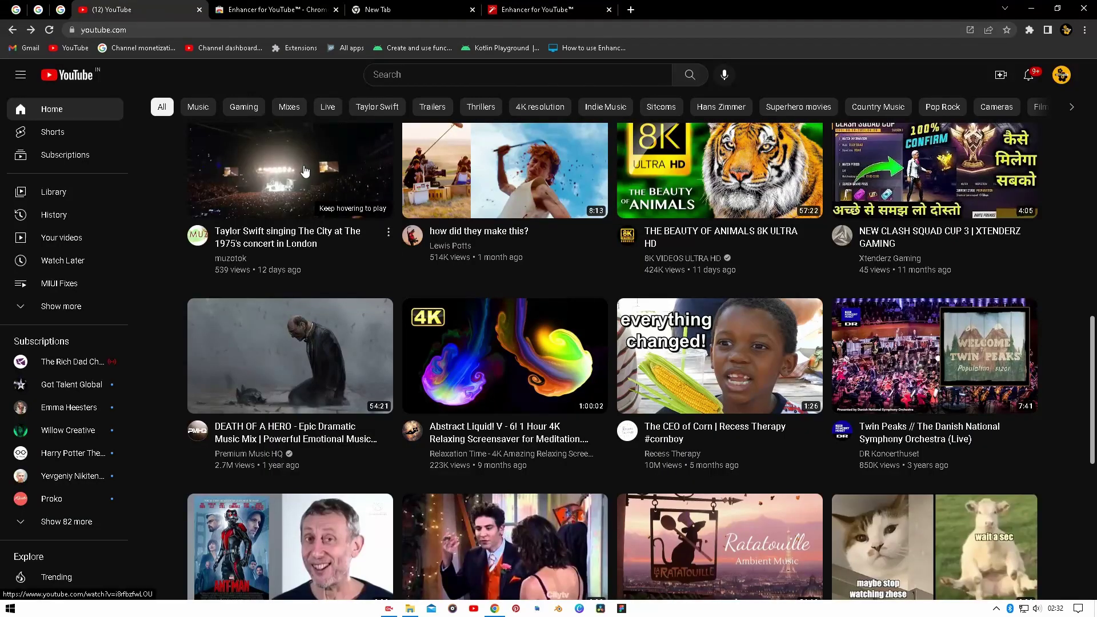
left_click(481, 12)
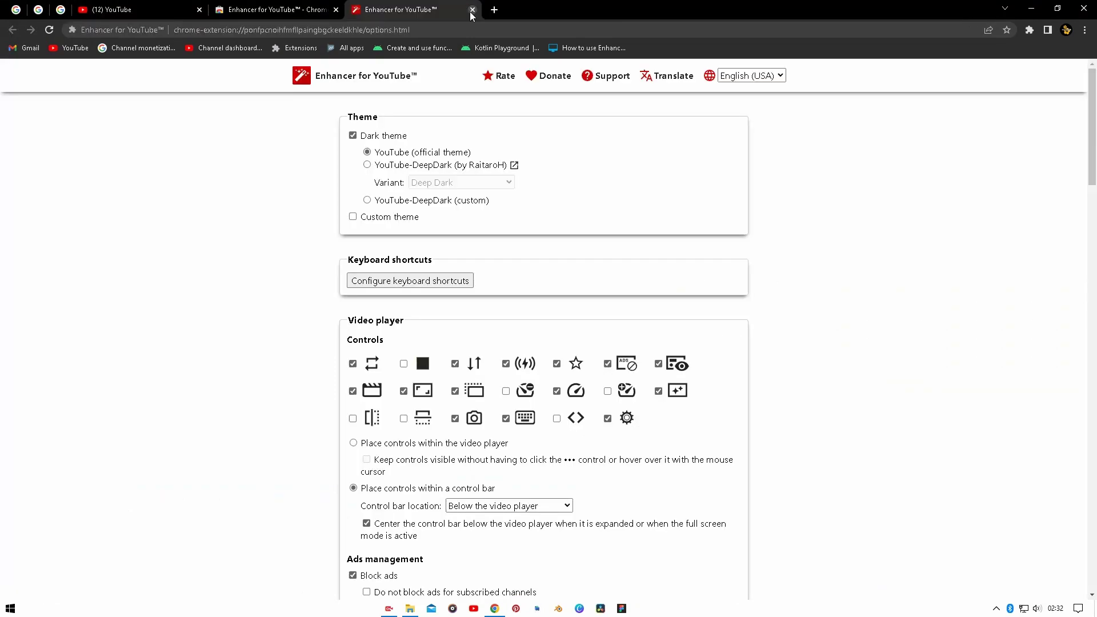
left_click(378, 137)
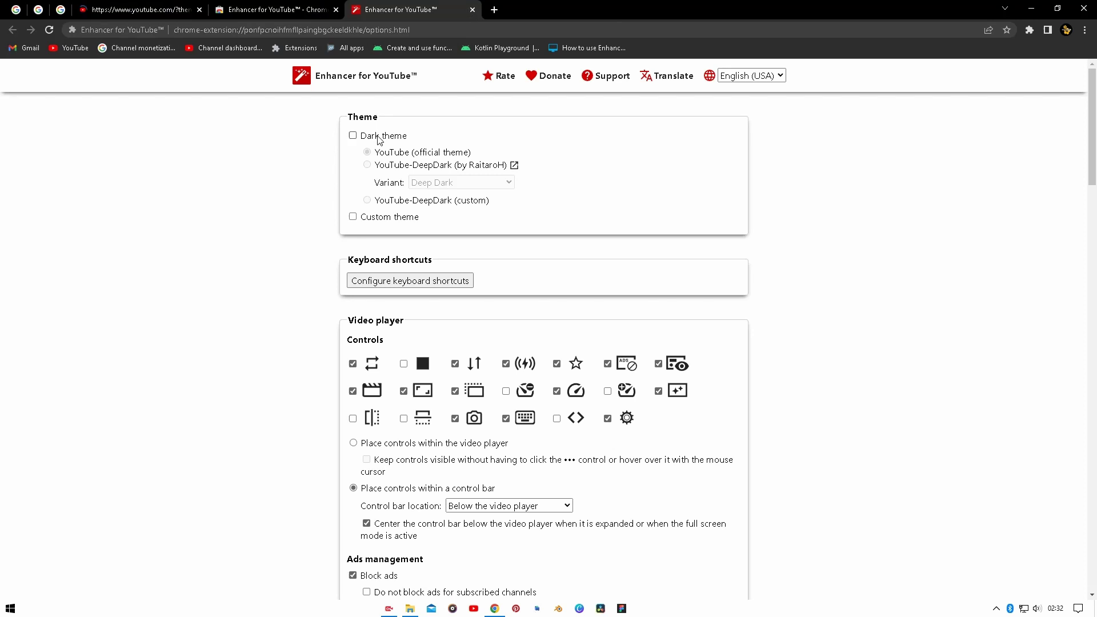
left_click(146, 8)
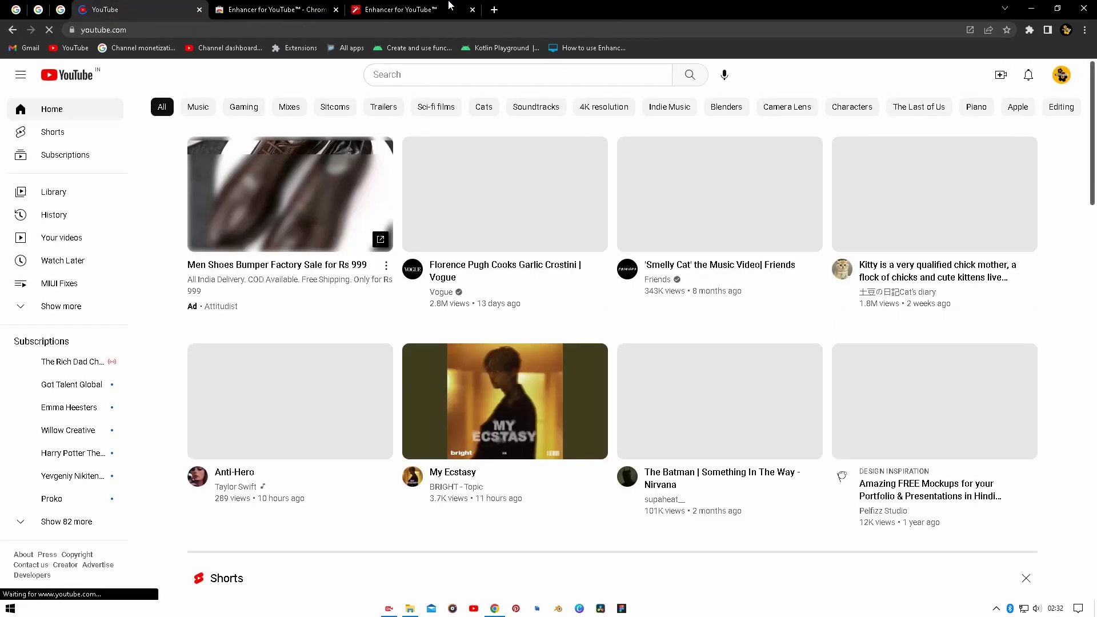
left_click(417, 10)
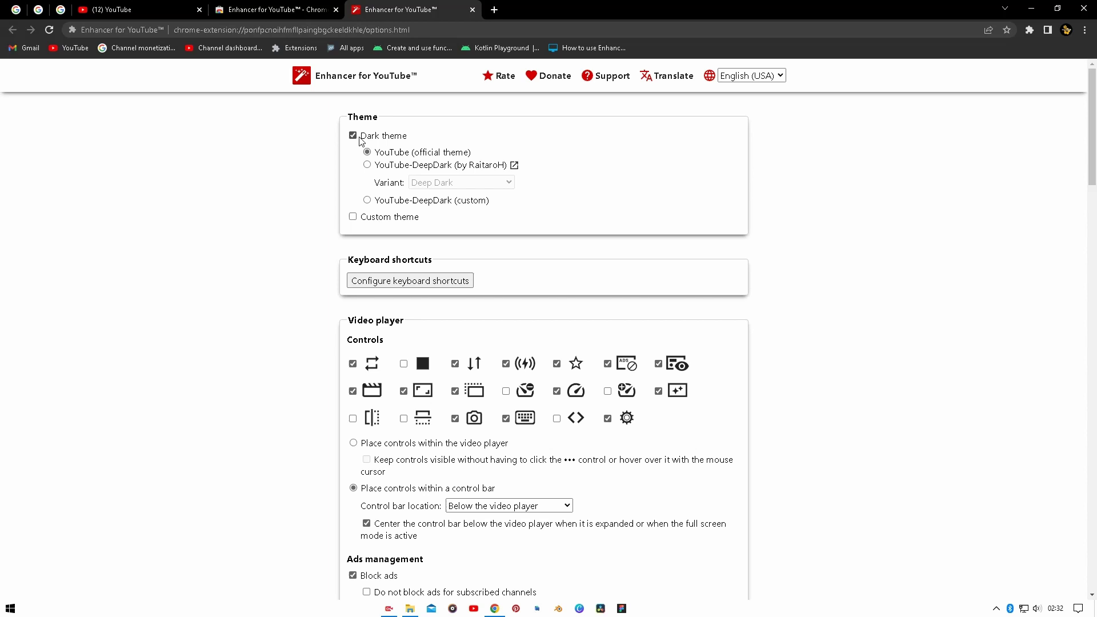
Step: Choose the YouTube-DeepDark theme with the Firefox Alpenglow Dark variant and preview it
left_click(382, 171)
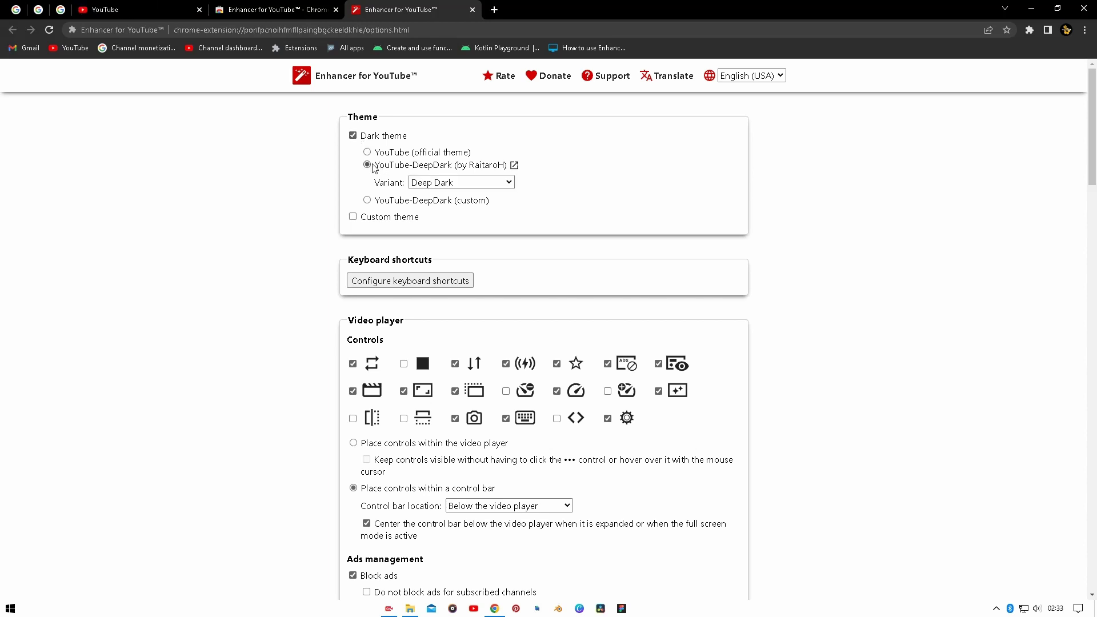
left_click(432, 184)
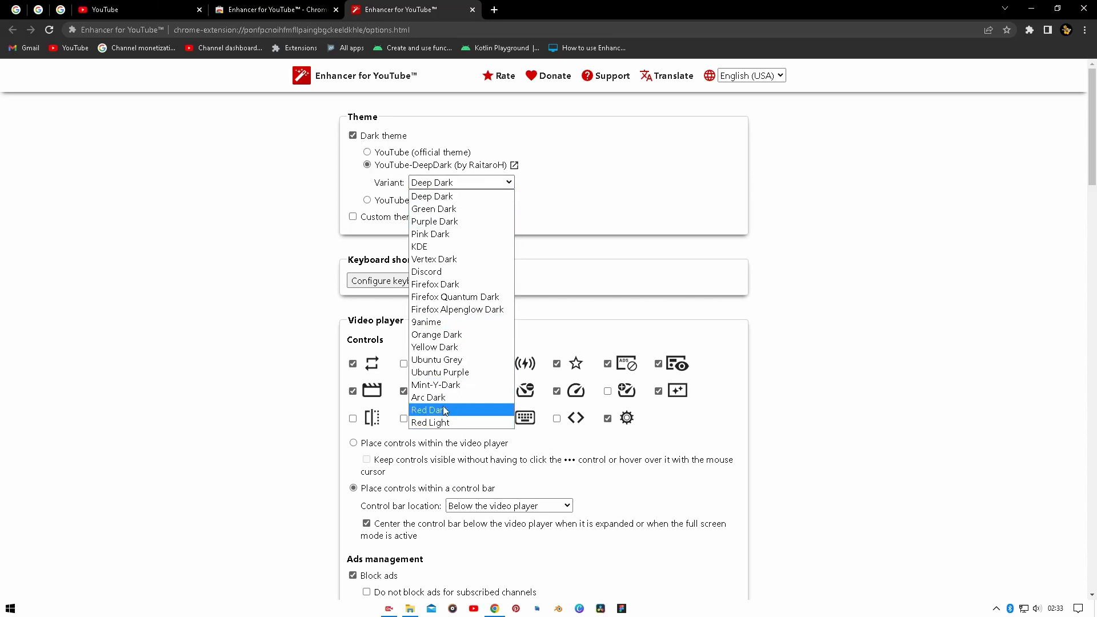
left_click(455, 309)
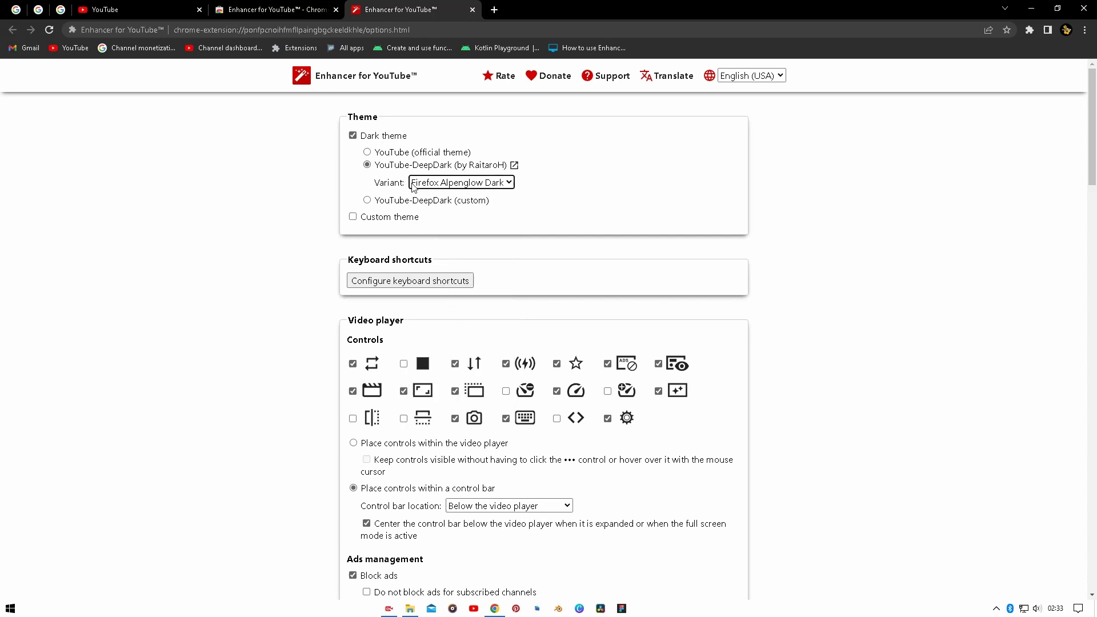
left_click(123, 14)
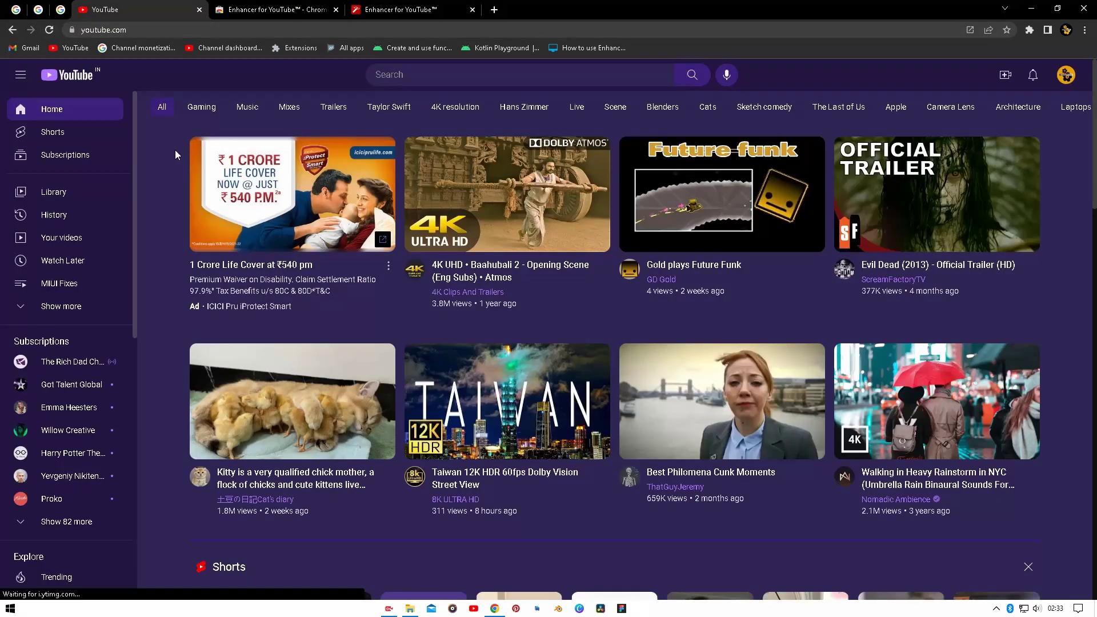
left_click(388, 12)
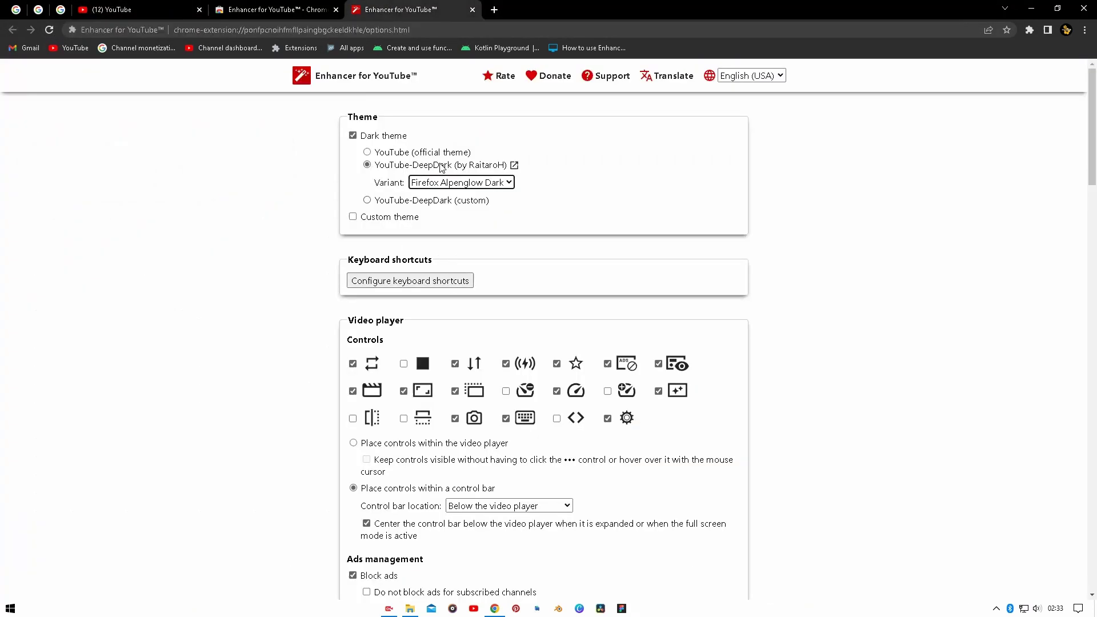
Step: Try the Yellow Dark and Arc Dark variants, previewing YouTube after each
left_click(447, 183)
left_click(454, 351)
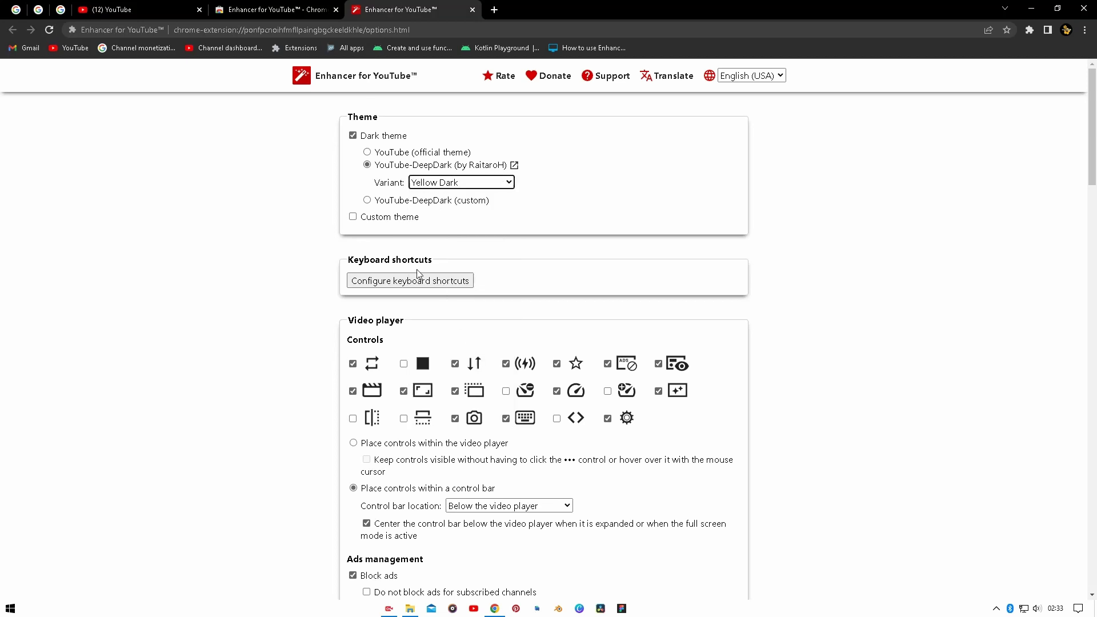
left_click(154, 11)
left_click(402, 13)
left_click(451, 187)
left_click(468, 374)
left_click(115, 9)
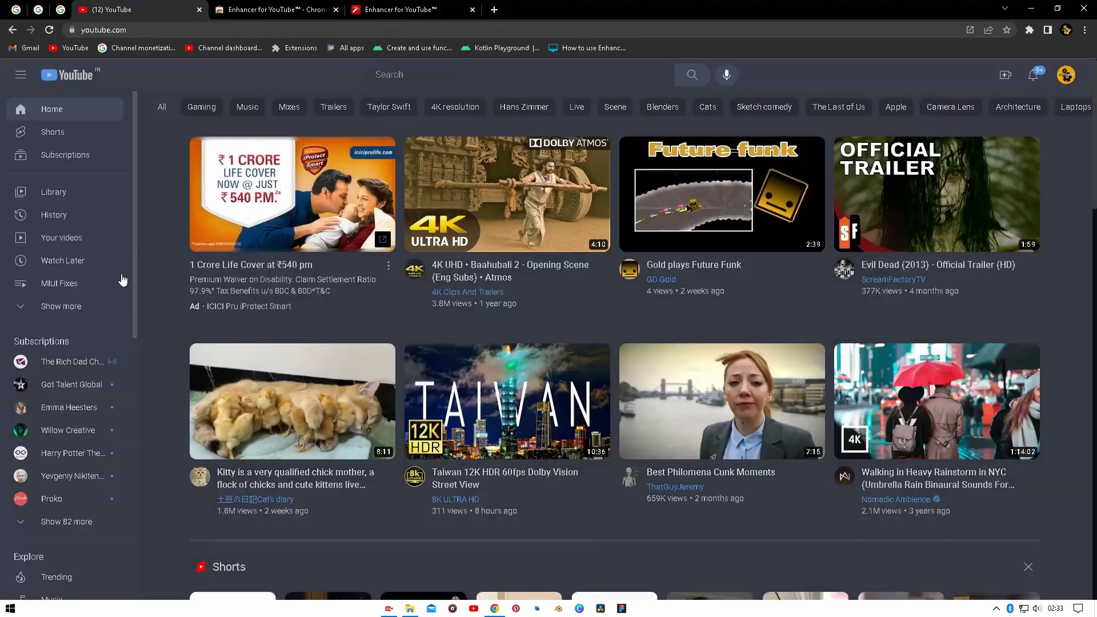
left_click(439, 11)
Step: Switch to the custom DeepDark scheme, make its first colour light red and preview YouTube
left_click(368, 201)
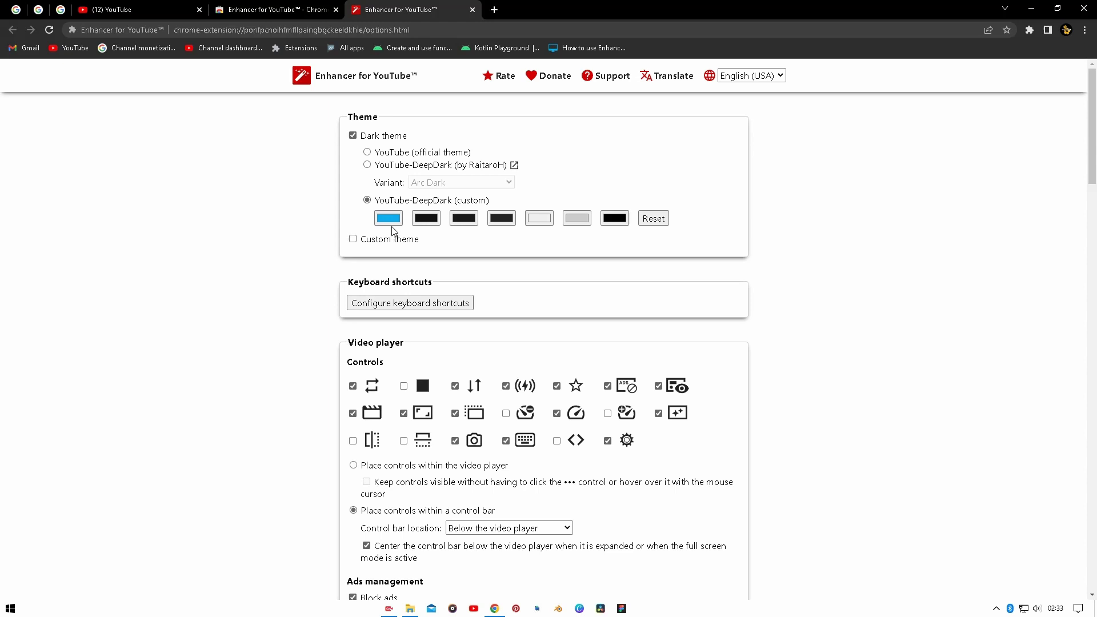
left_click(388, 220)
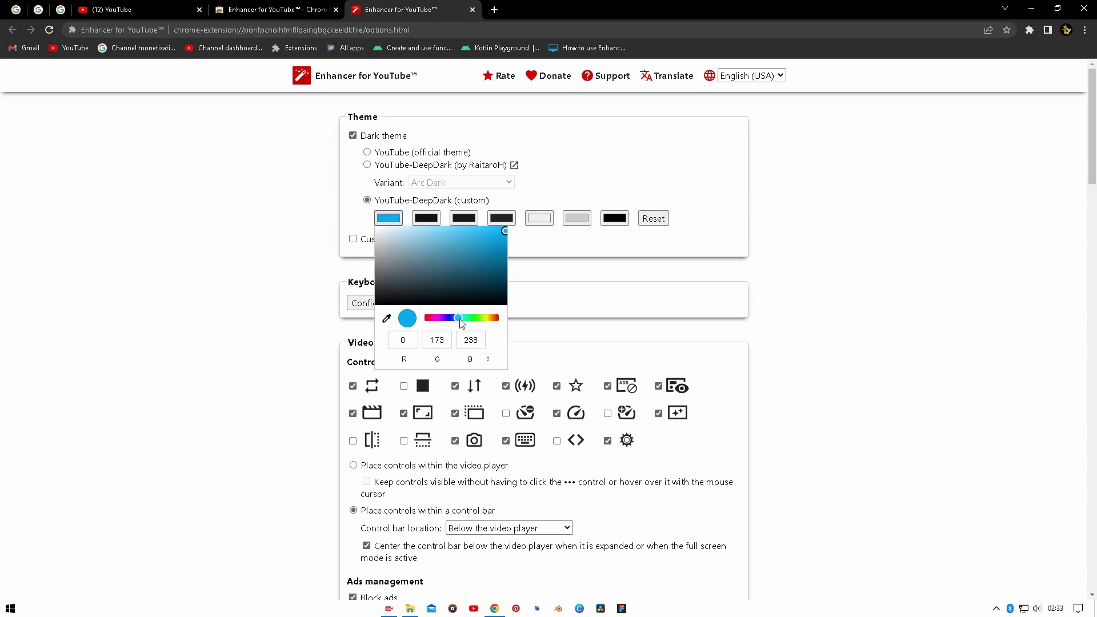
left_click_drag(460, 318, 424, 319)
left_click(171, 9)
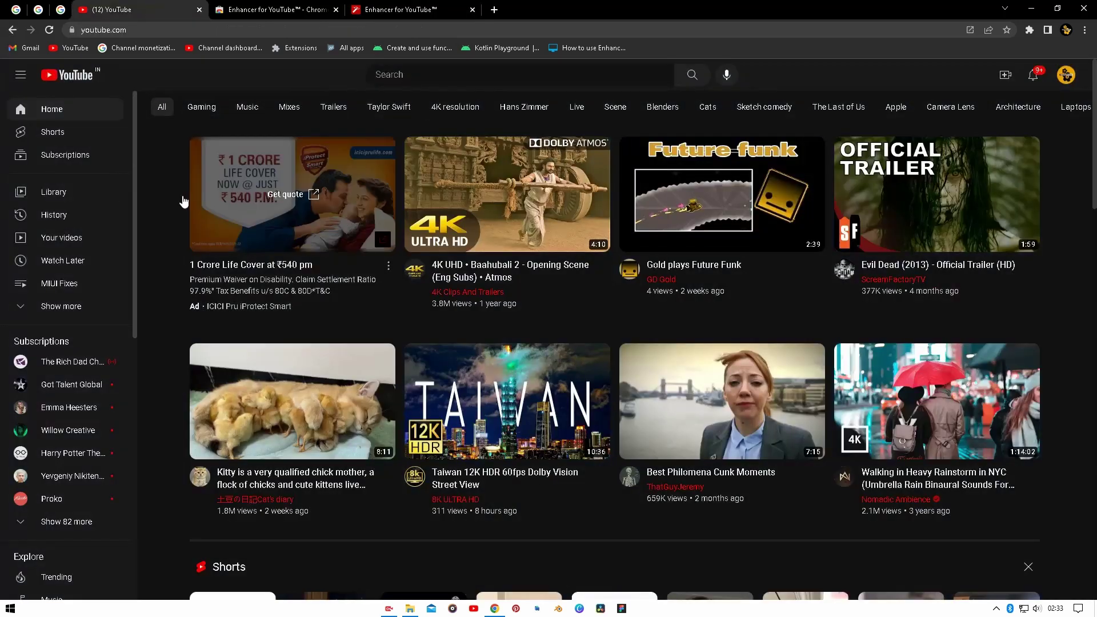
left_click(283, 8)
left_click(409, 8)
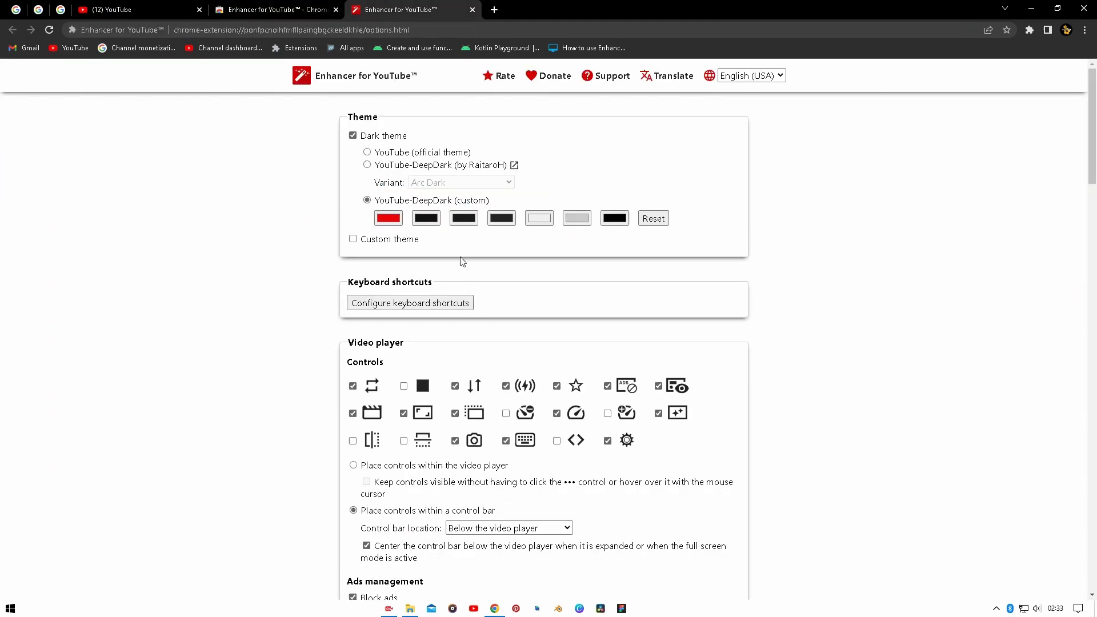
Step: Make the second and third colours reddish and dark red, preview, then tick Custom theme
left_click(423, 220)
mouse_move(451, 282)
left_mouse_down()
mouse_move(491, 249)
mouse_move(480, 293)
left_mouse_up()
left_click(457, 221)
left_click(525, 269)
left_click(308, 298)
left_click(138, 10)
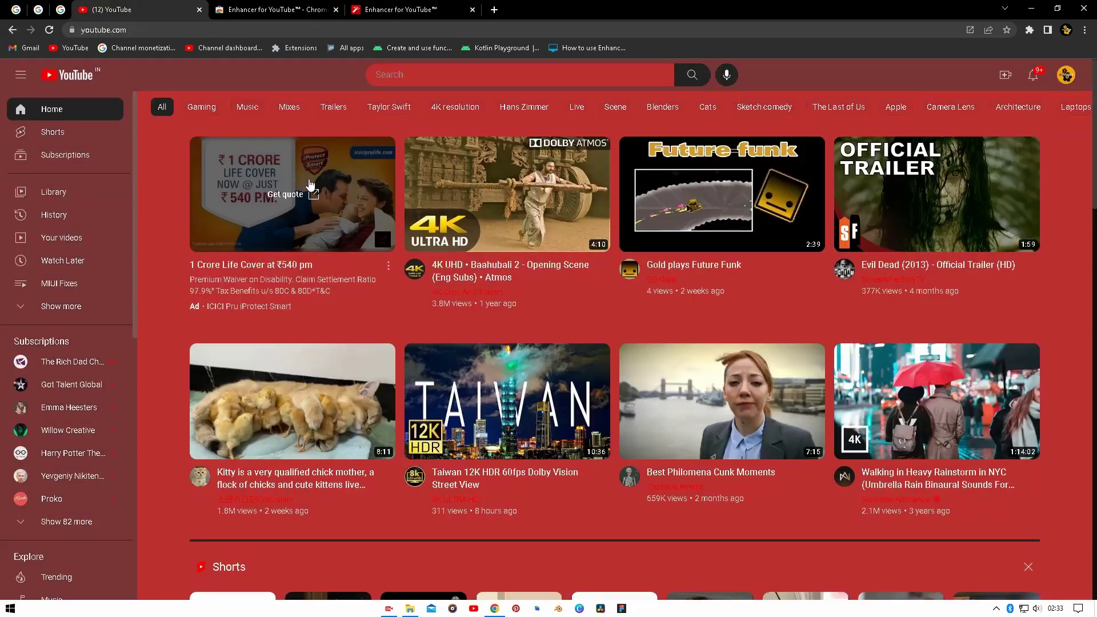
left_click(396, 7)
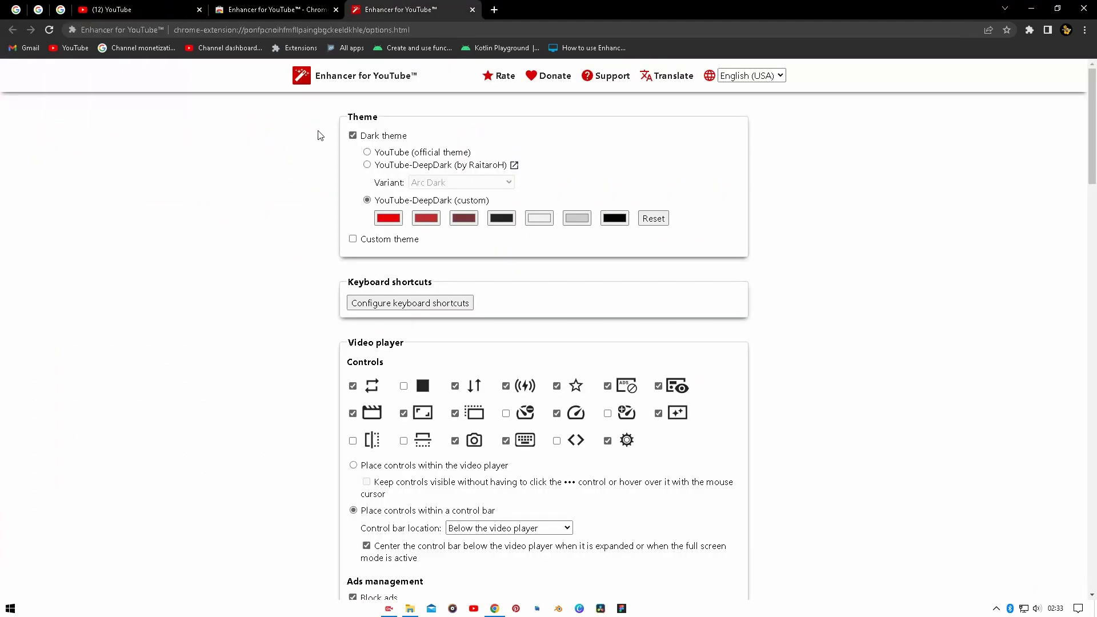
scroll(331, 269, "down", 1)
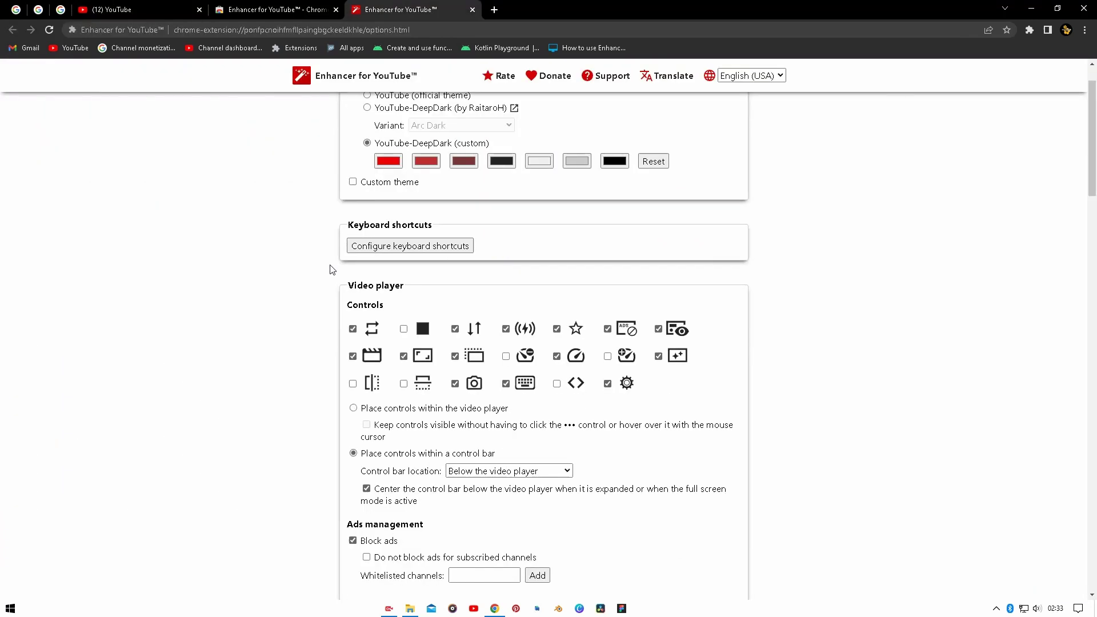
left_click(361, 184)
scroll(346, 238, "up", 3)
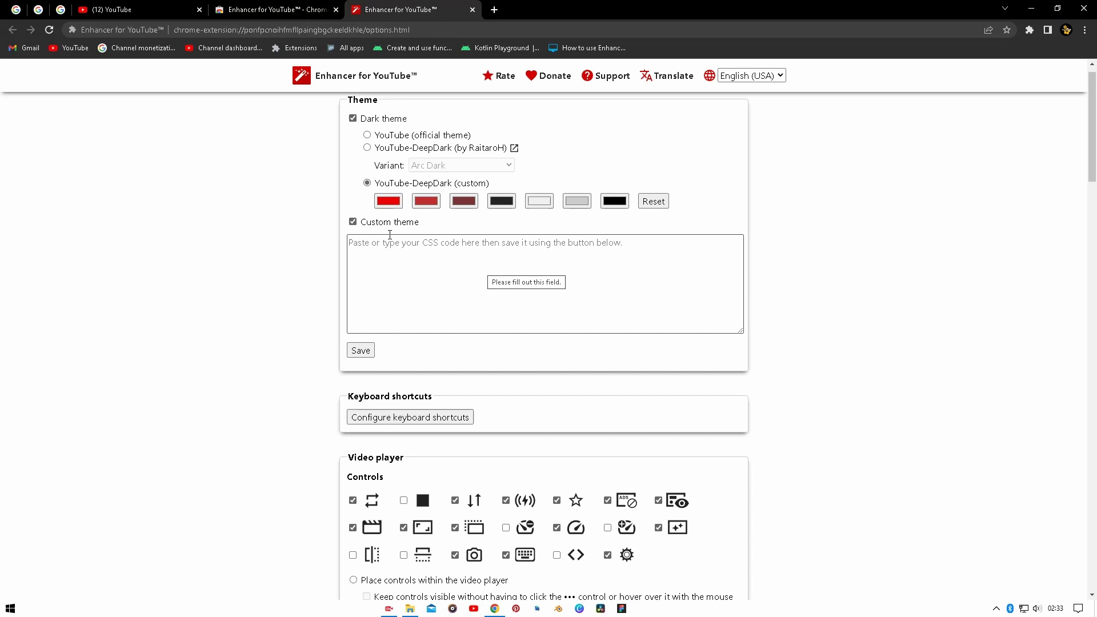
Step: Untick Custom theme, shift the first two colours to blue and dark blue, and preview YouTube
left_click(353, 221)
left_click(388, 217)
left_click(438, 228)
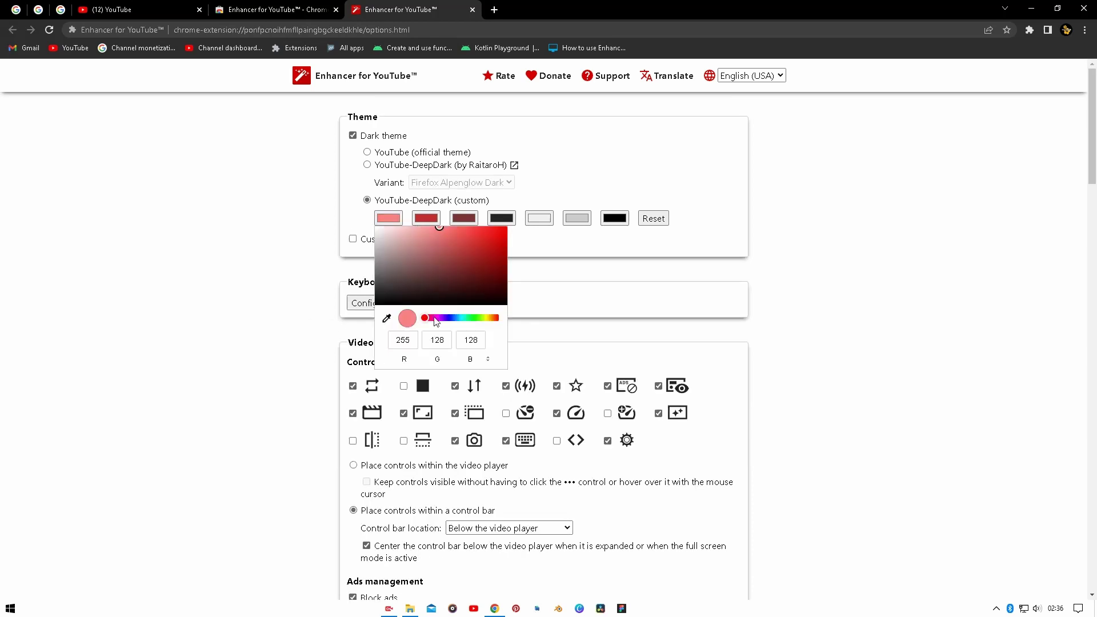
left_click_drag(434, 321, 450, 309)
left_click(427, 218)
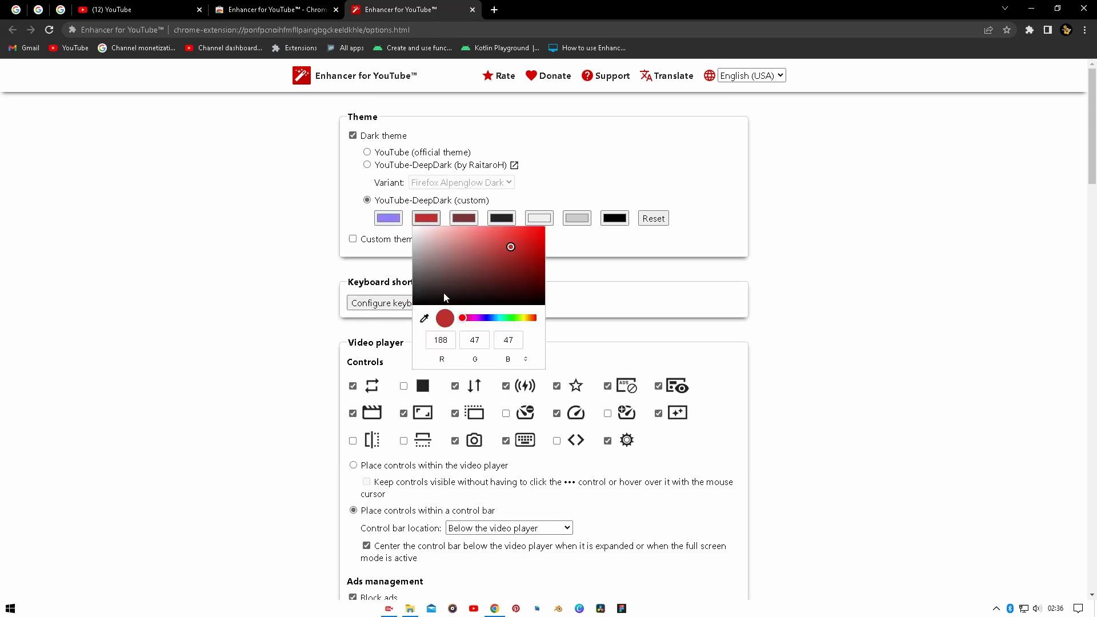
left_click(483, 319)
left_click_drag(507, 287, 487, 263)
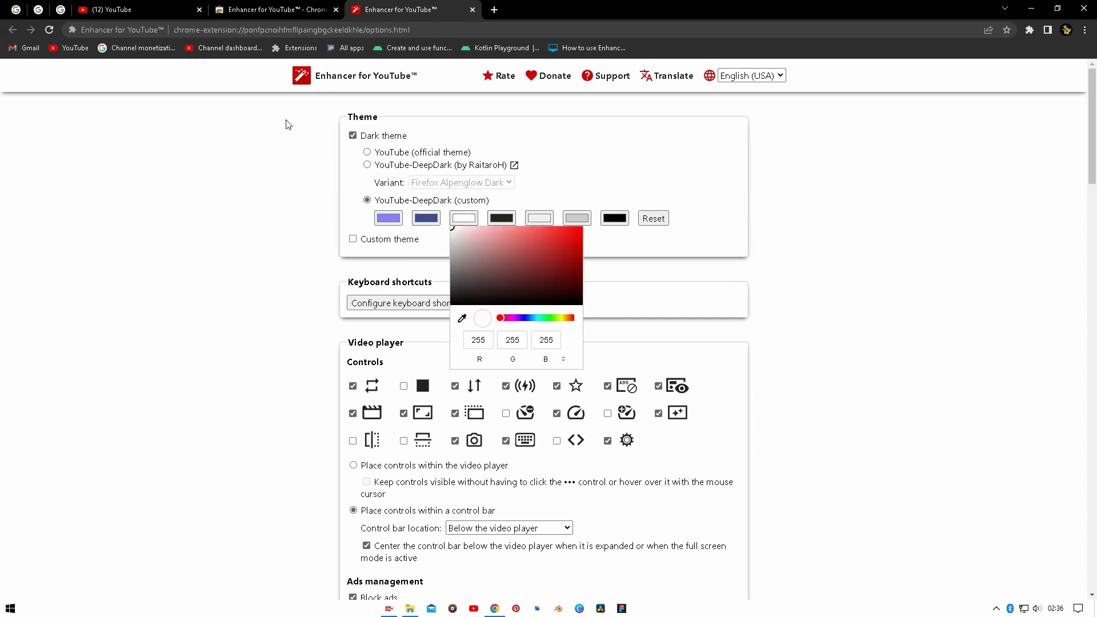
left_click(83, 6)
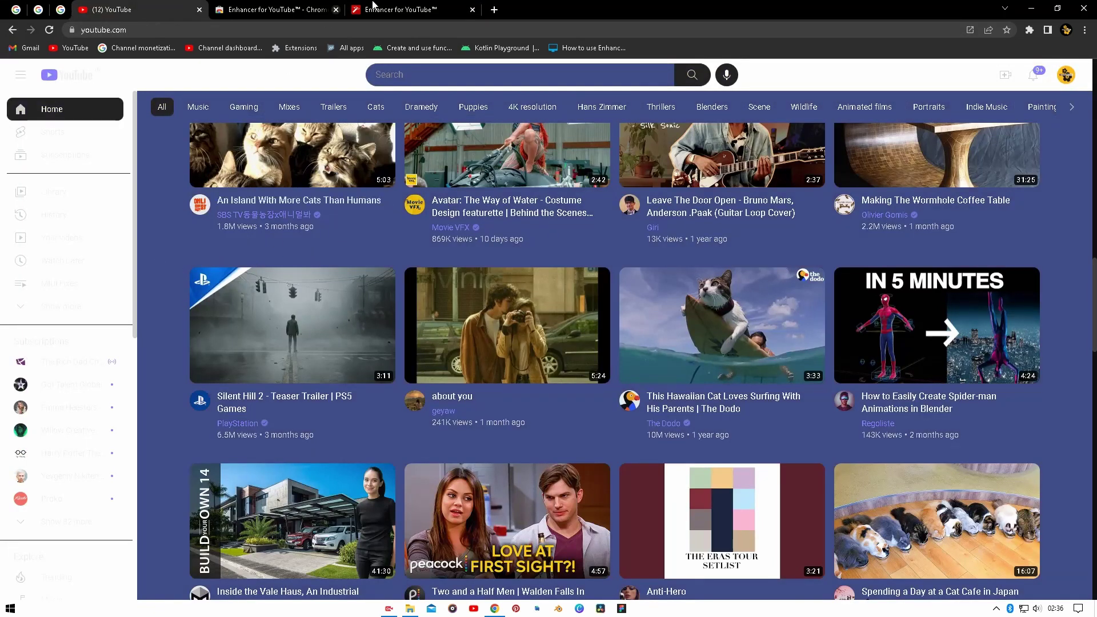
left_click(374, 6)
Step: Set the third theme colour to light purple and check the purple YouTube home page
left_click(469, 221)
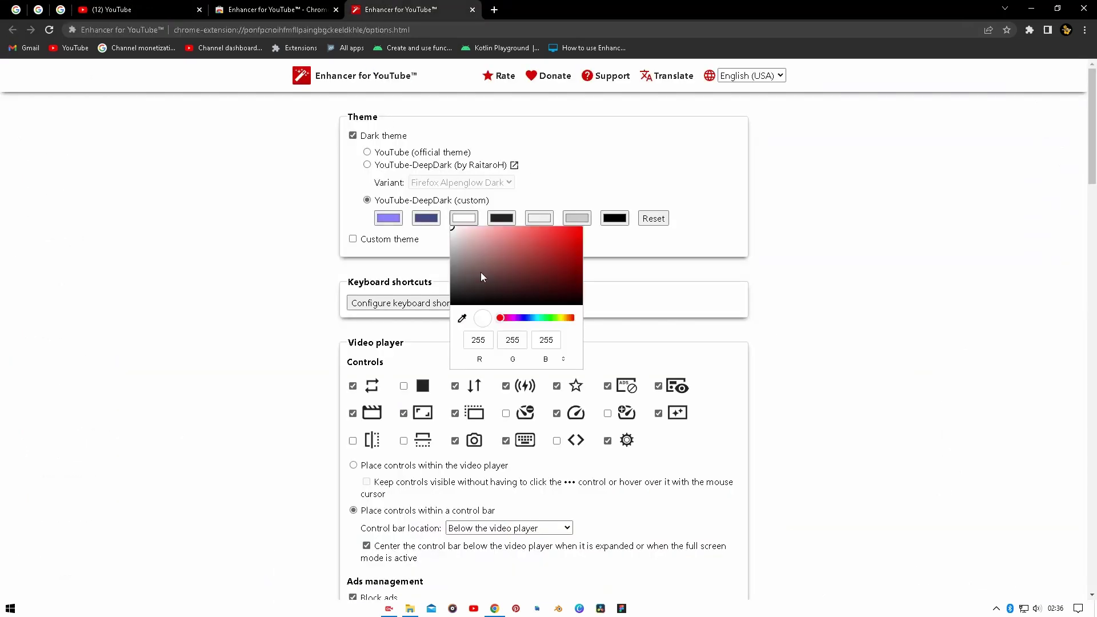
left_click(507, 318)
left_click(146, 8)
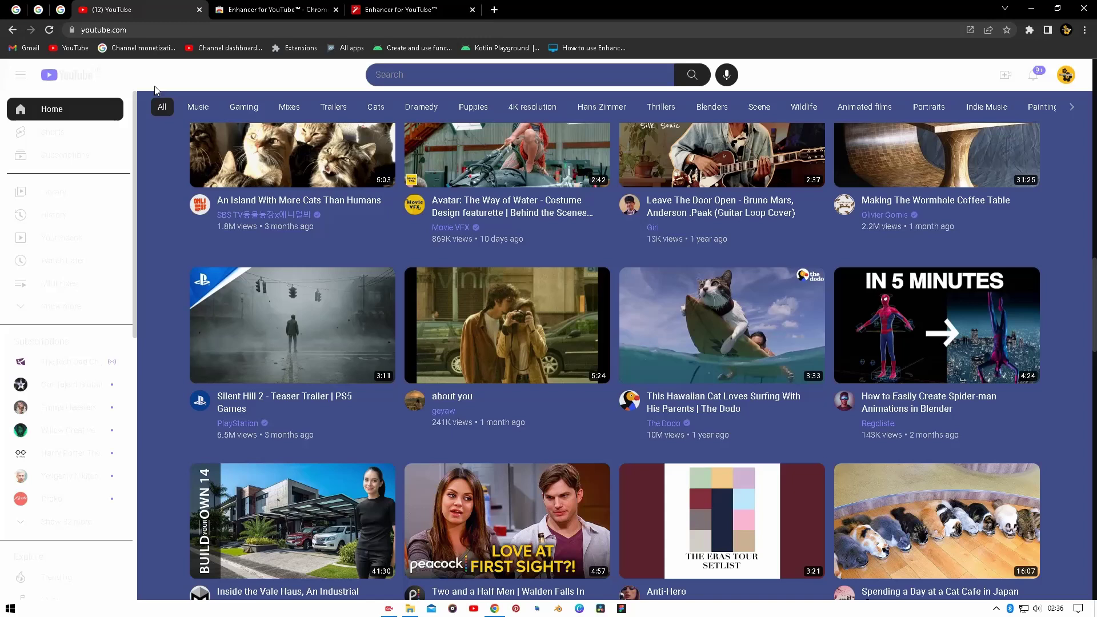
left_click(417, 5)
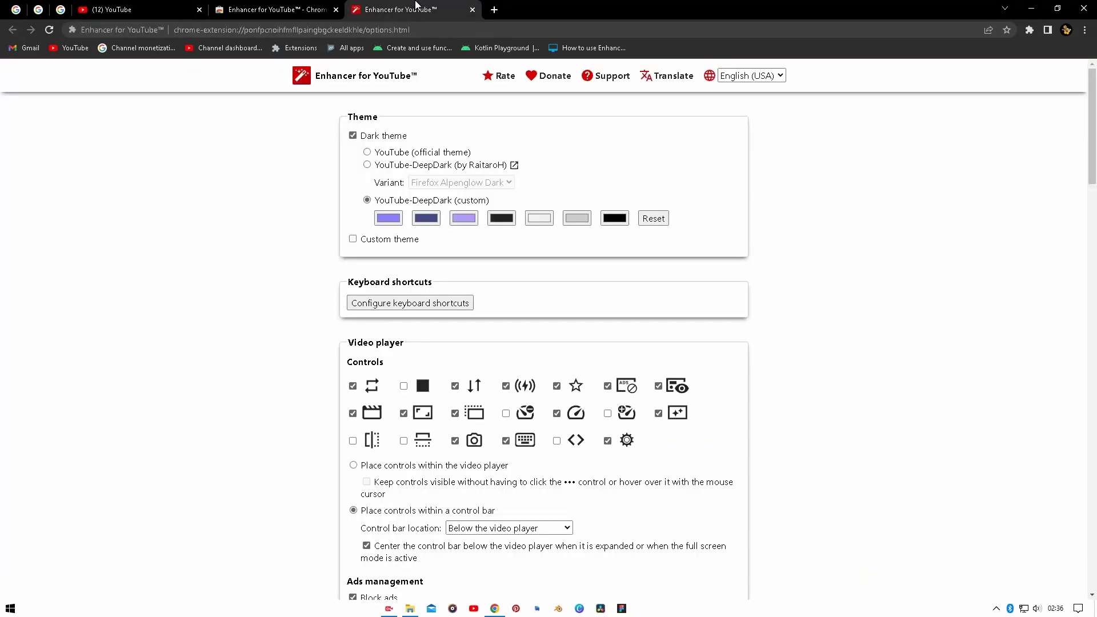
scroll(343, 323, "down", 1)
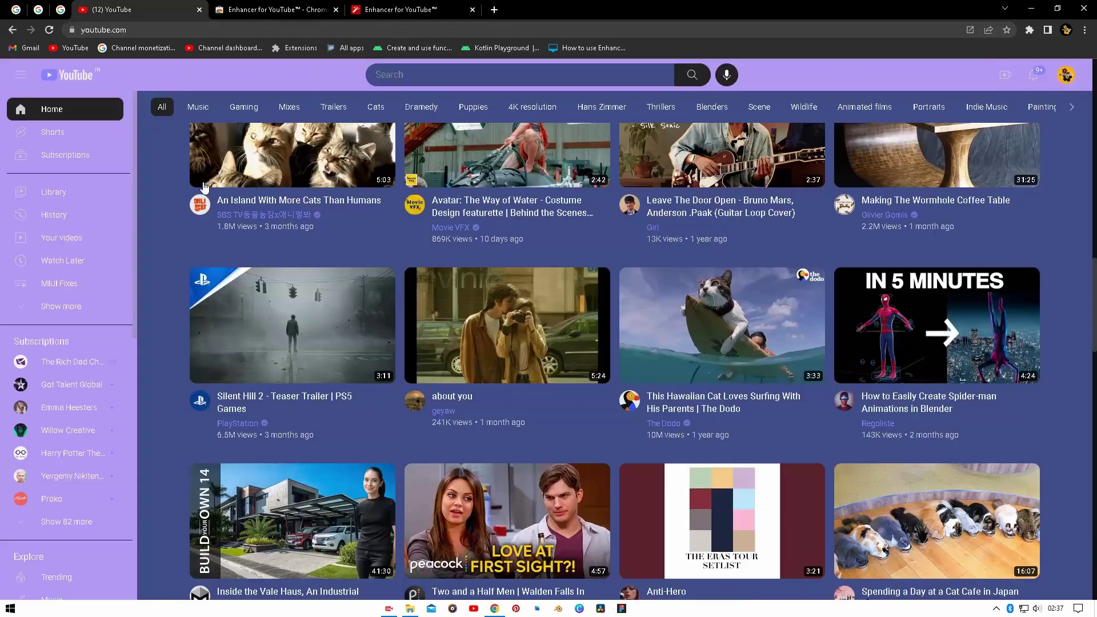
Step: Switch to the YouTube home feed to pick the Most Watched of 2021 - Key & Peele video
left_click(120, 9)
scroll(259, 269, "down", 2)
scroll(259, 269, "down", 3)
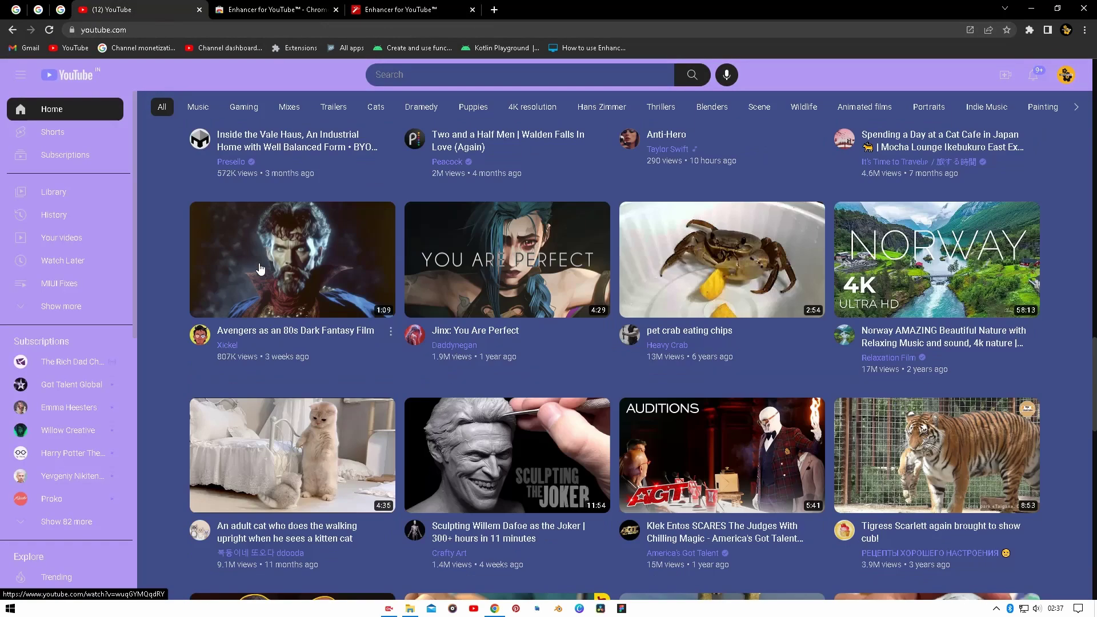
scroll(260, 267, "down", 1)
scroll(277, 264, "down", 3)
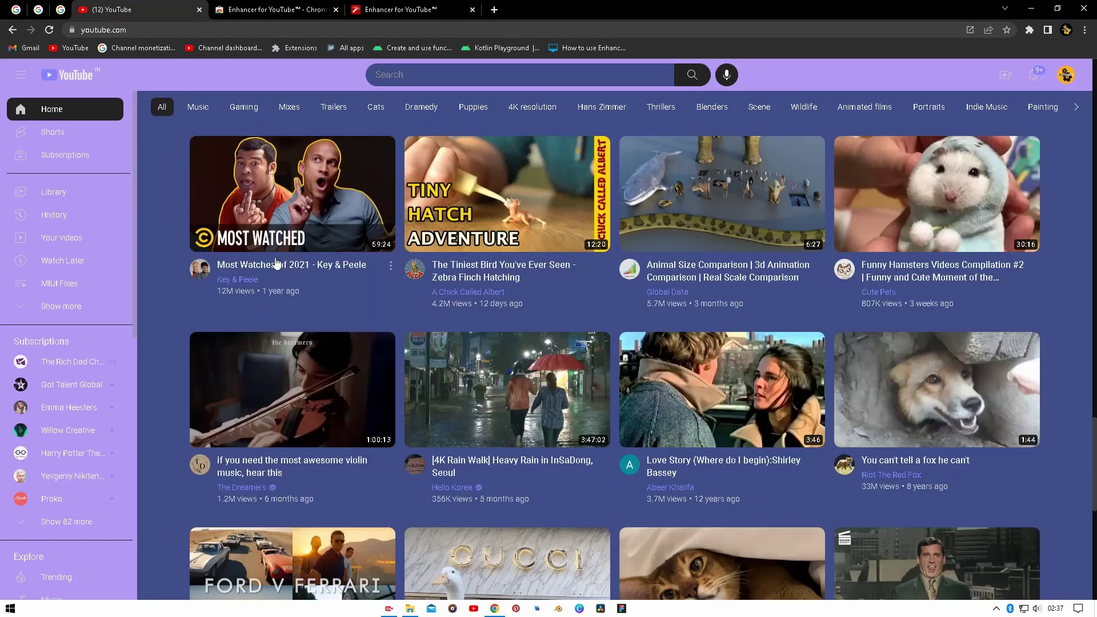
Step: Start the Key & Peele Most Watched of 2021 video and remove its ads with Enhancer
left_click(299, 250)
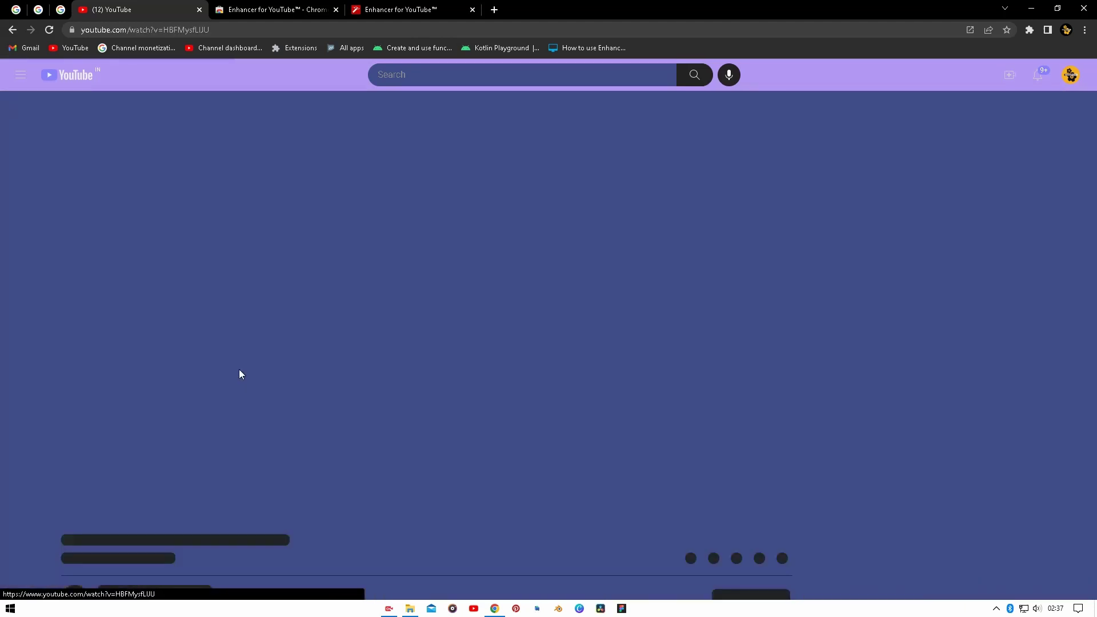
scroll(52, 448, "down", 3)
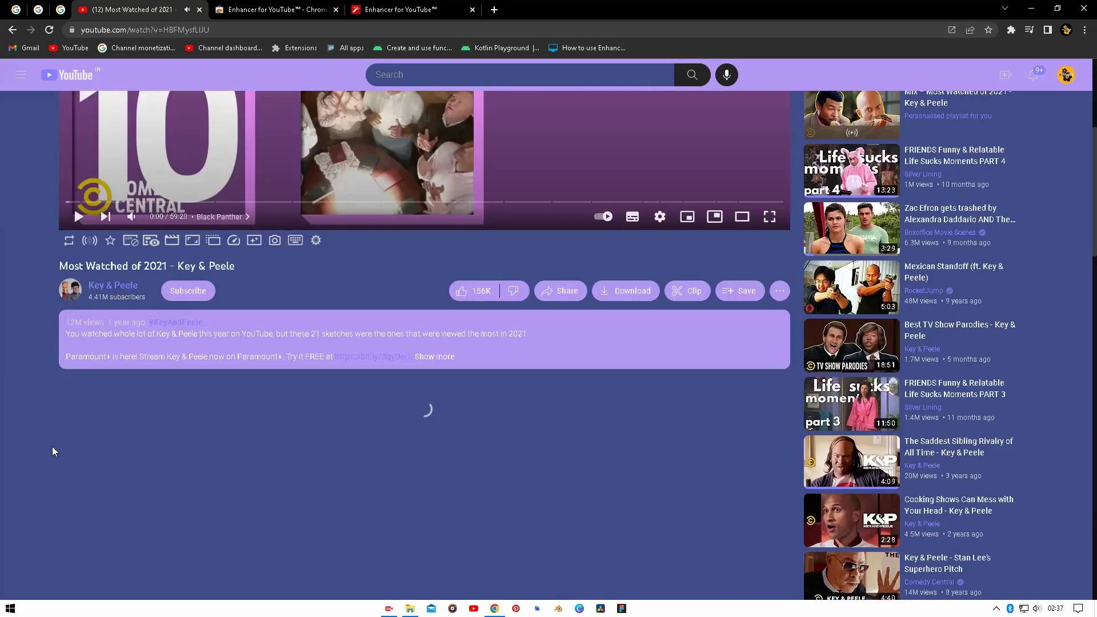
left_click(133, 244)
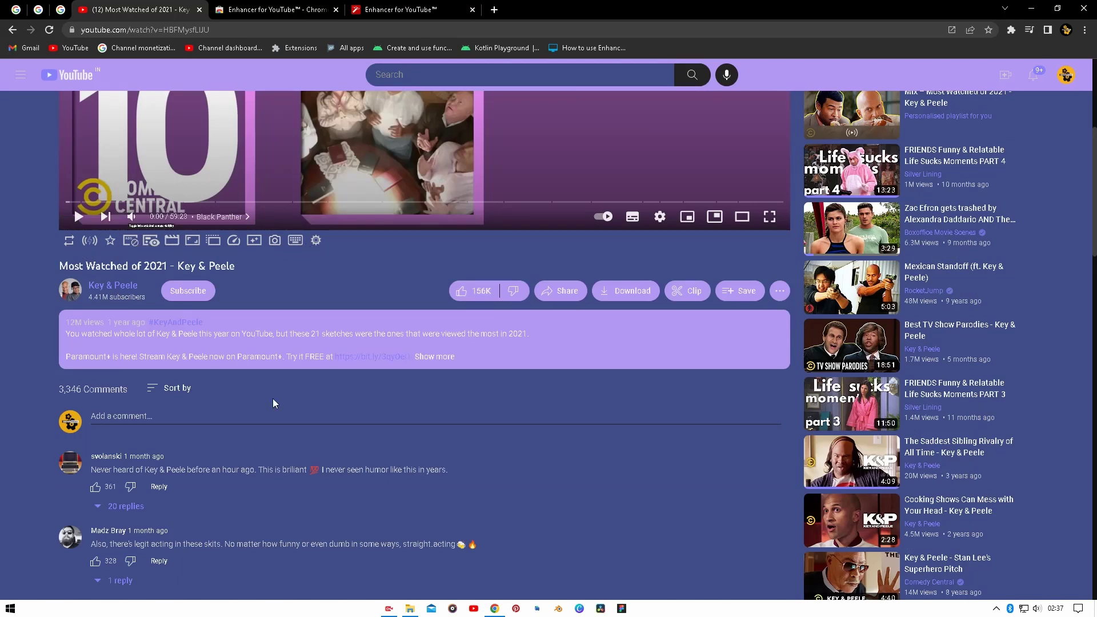
scroll(283, 408, "up", 1)
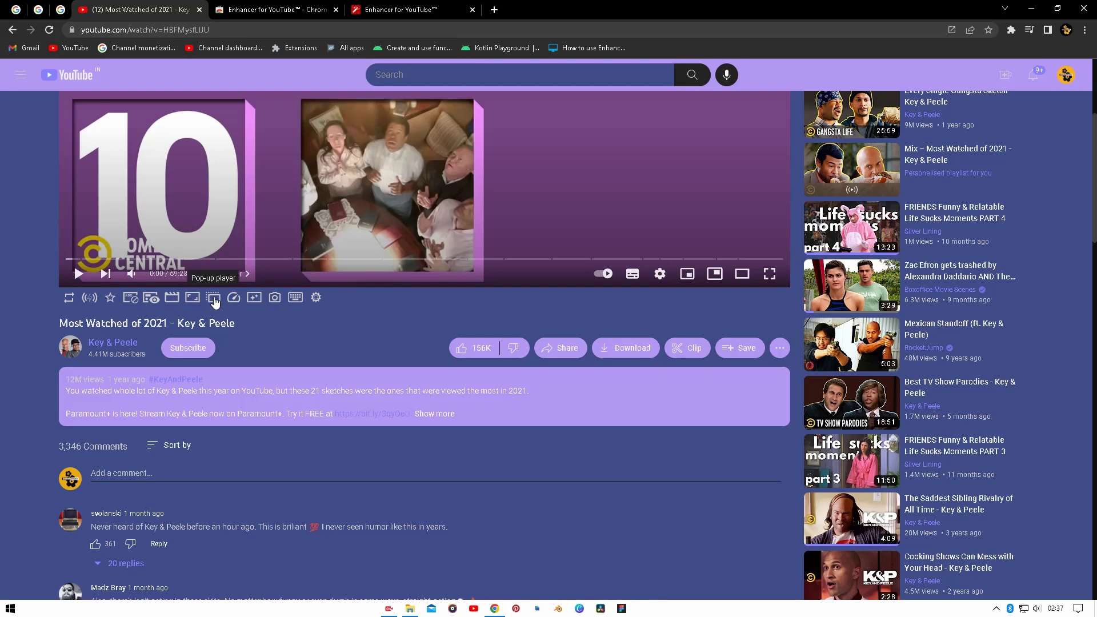
Step: Float the Key & Peele video in a pop-up player, reposition and enlarge it on the desktop
left_click(214, 298)
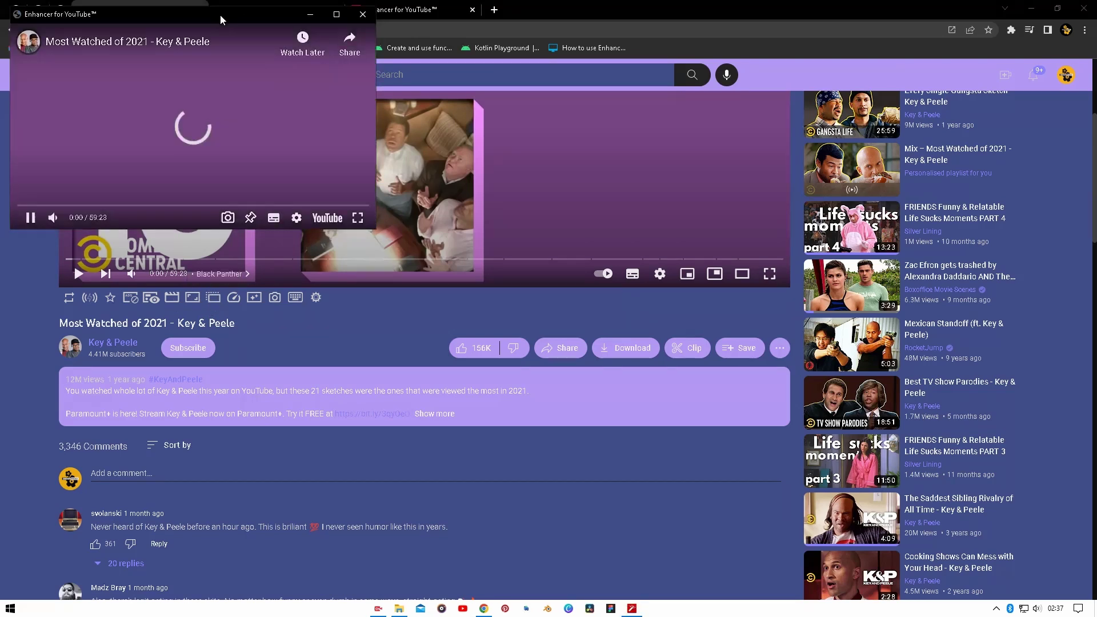
mouse_move(220, 18)
left_mouse_down()
mouse_move(409, 241)
mouse_move(570, 293)
left_mouse_up()
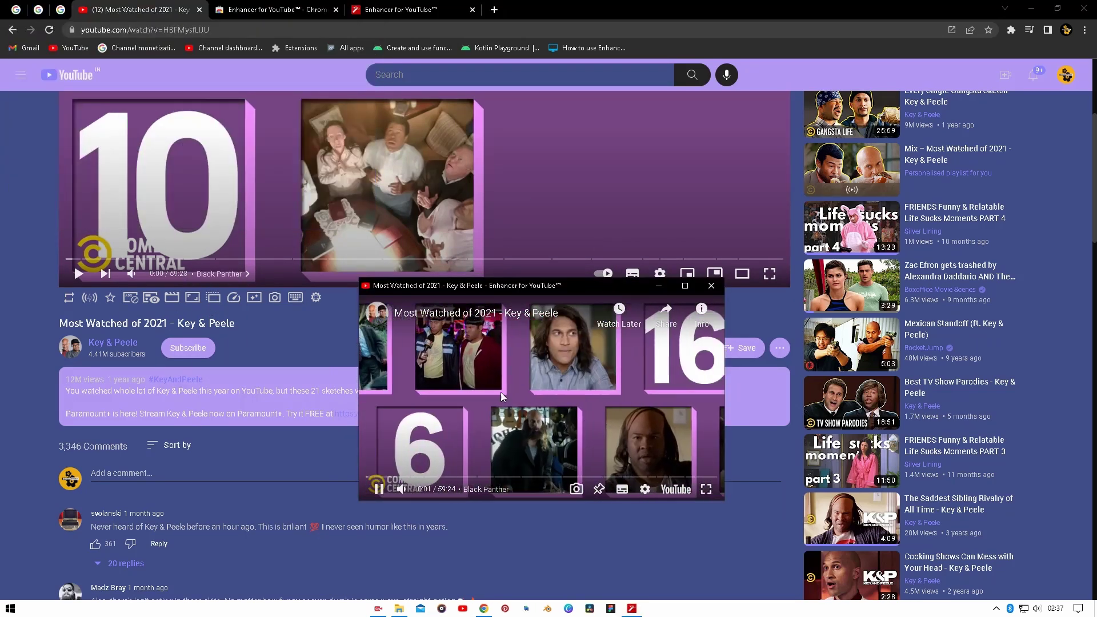
left_click(13, 29)
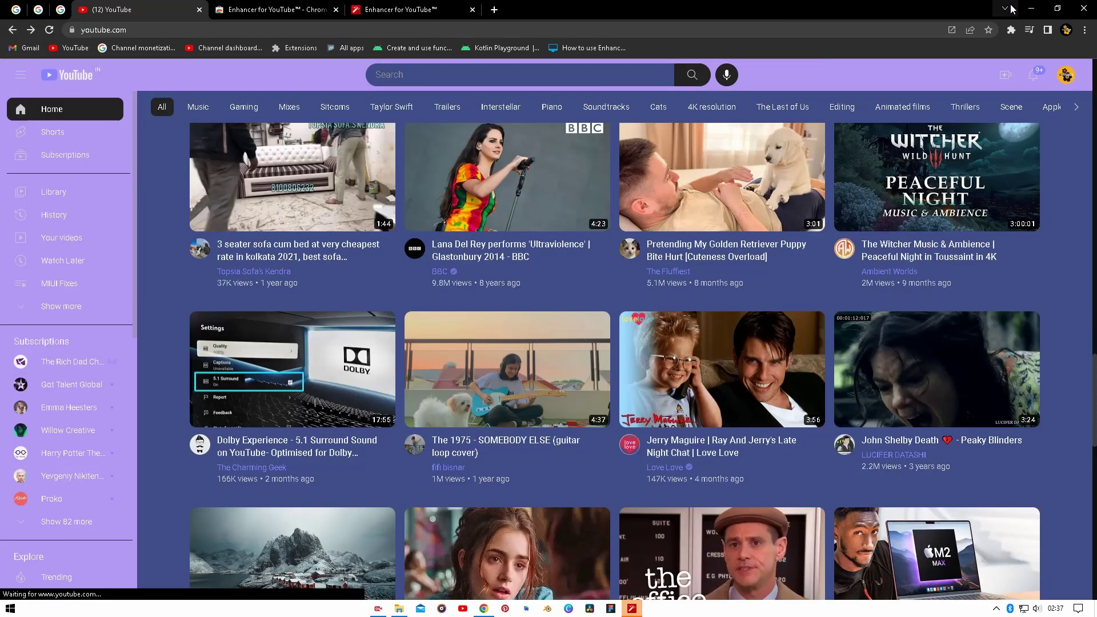
left_click(1033, 9)
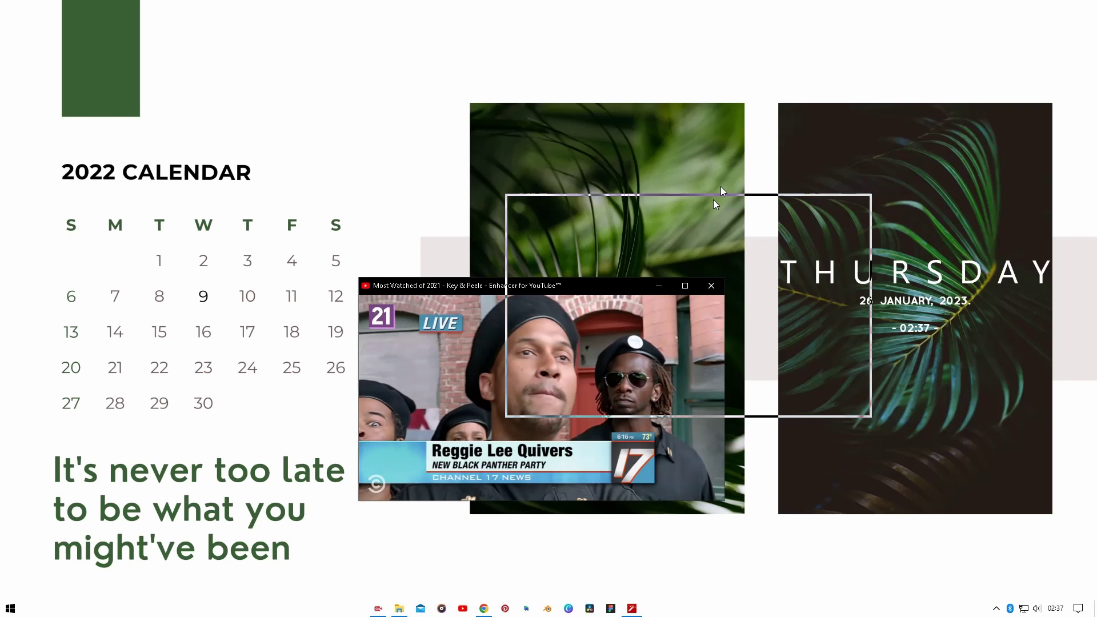
left_click_drag(564, 286, 730, 167)
mouse_move(525, 383)
left_mouse_down()
mouse_move(60, 565)
mouse_move(241, 491)
left_mouse_up()
Step: Pause the Key & Peele pop-up at 0:24 and bring Chrome's YouTube home page back in front
key("super")
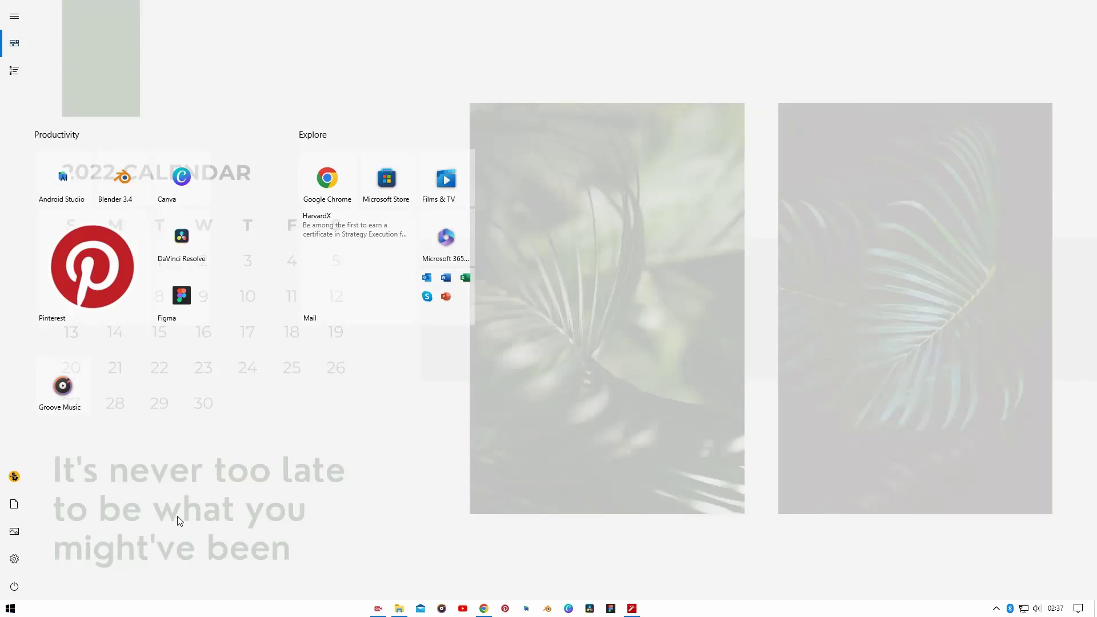
left_click(17, 608)
mouse_move(595, 297)
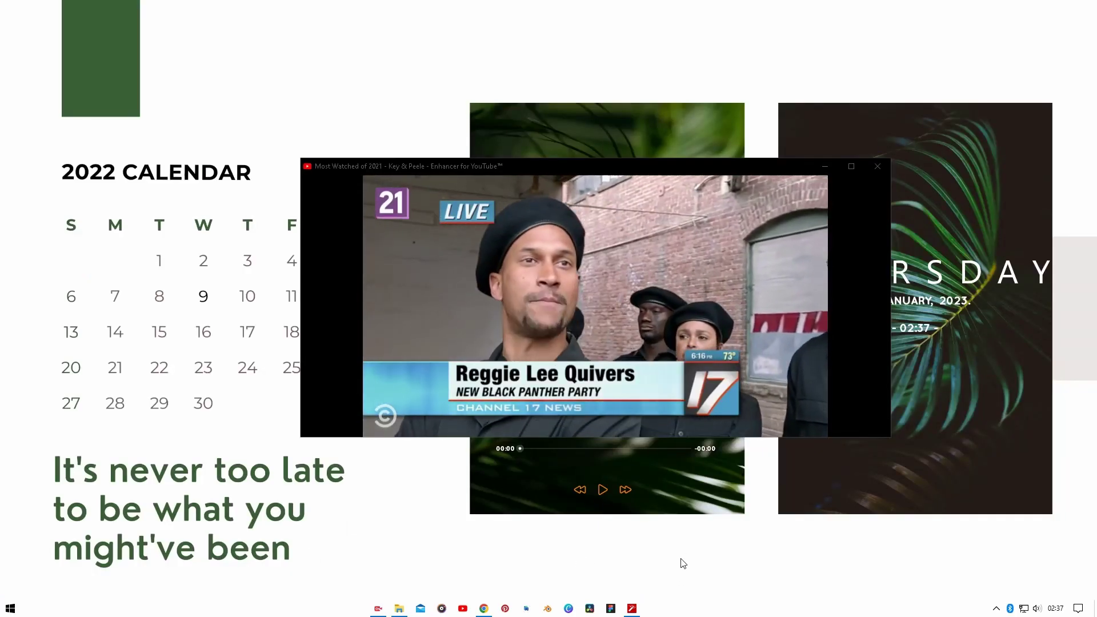
left_click(631, 609)
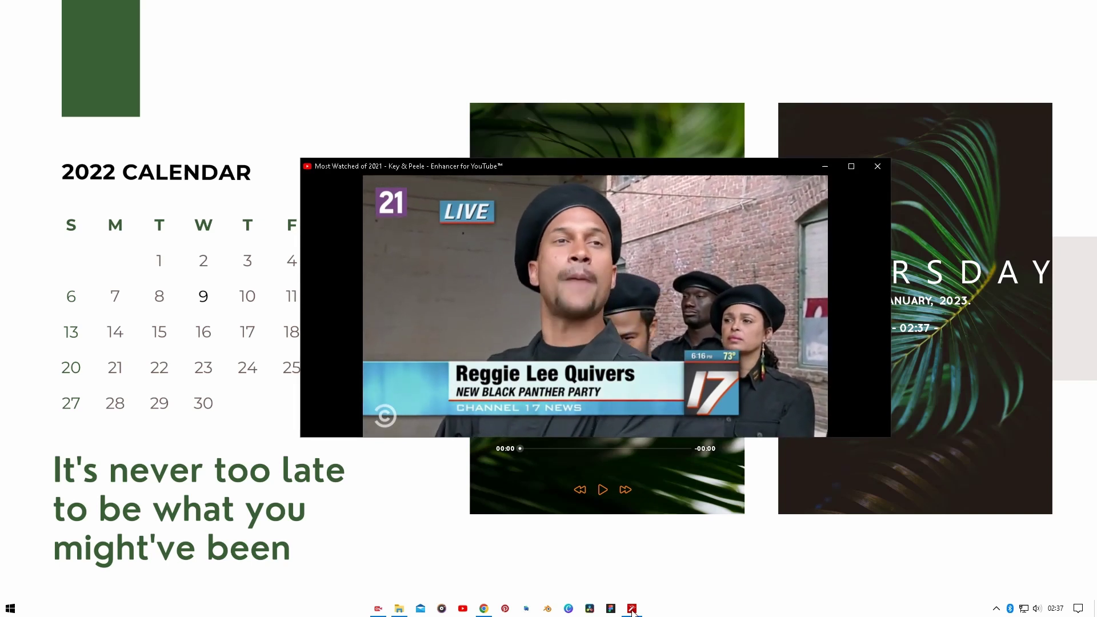
left_click(483, 608)
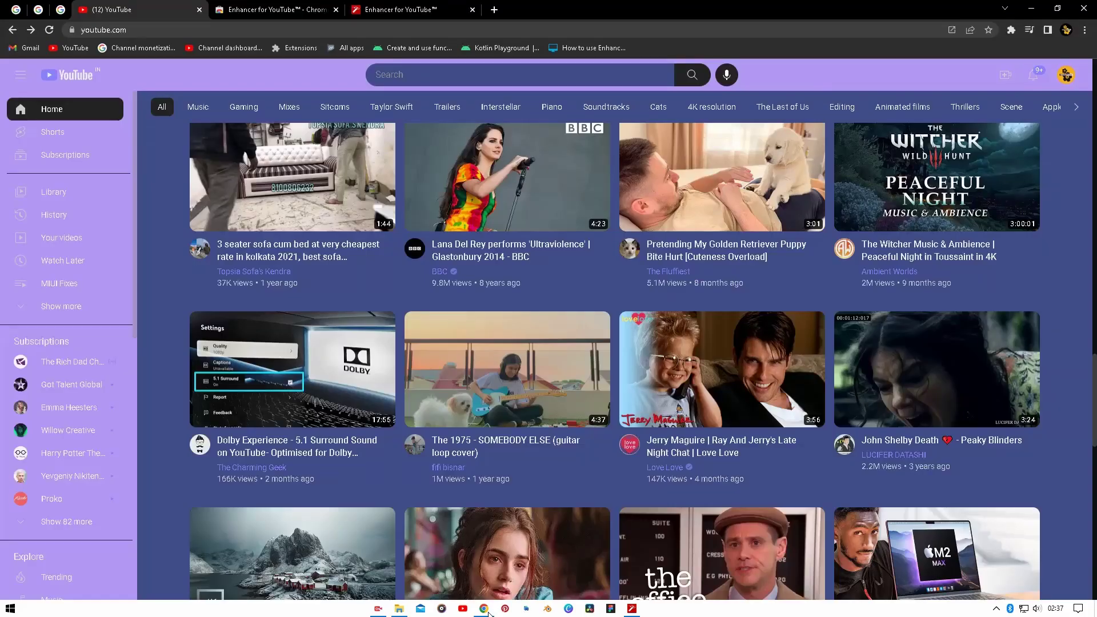
left_click(485, 608)
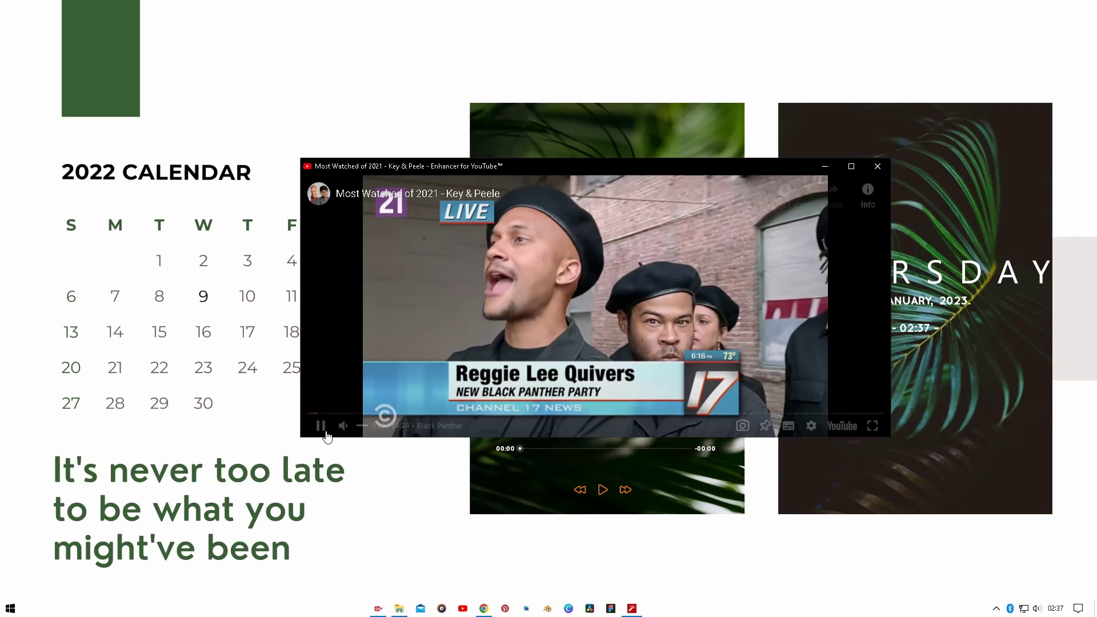
left_click(321, 429)
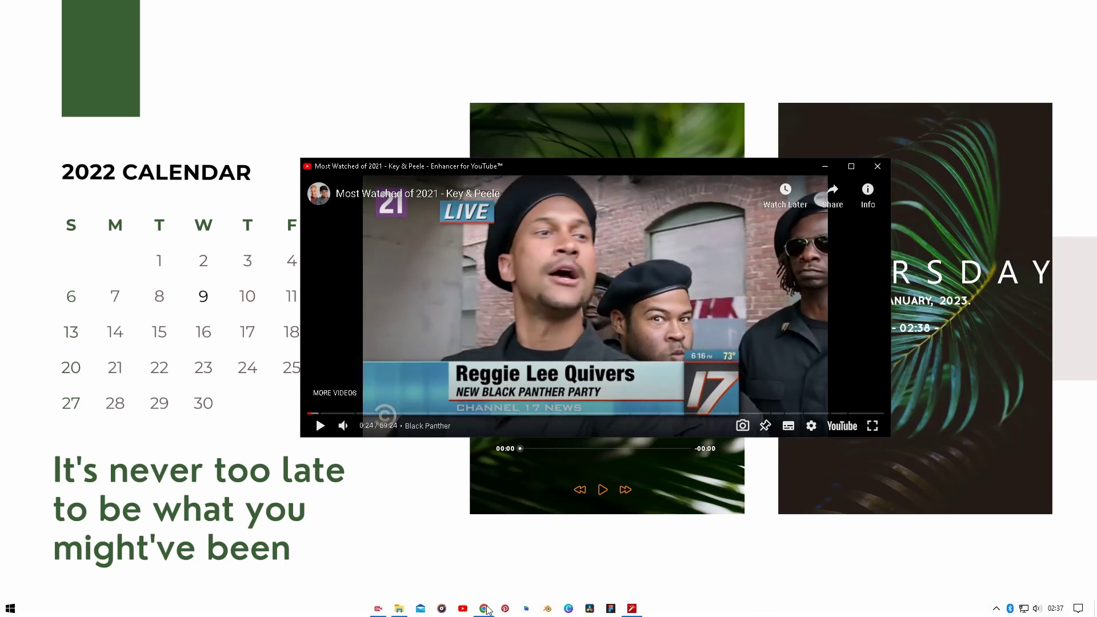
left_click(485, 609)
scroll(439, 329, "down", 3)
scroll(438, 329, "down", 3)
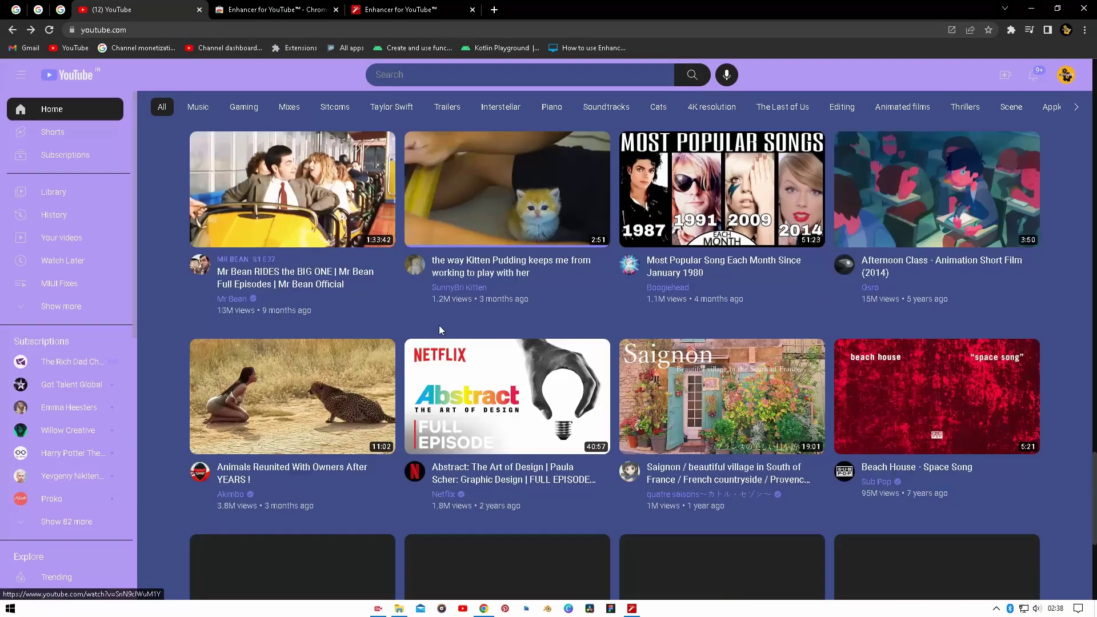
scroll(439, 329, "down", 2)
scroll(432, 332, "down", 4)
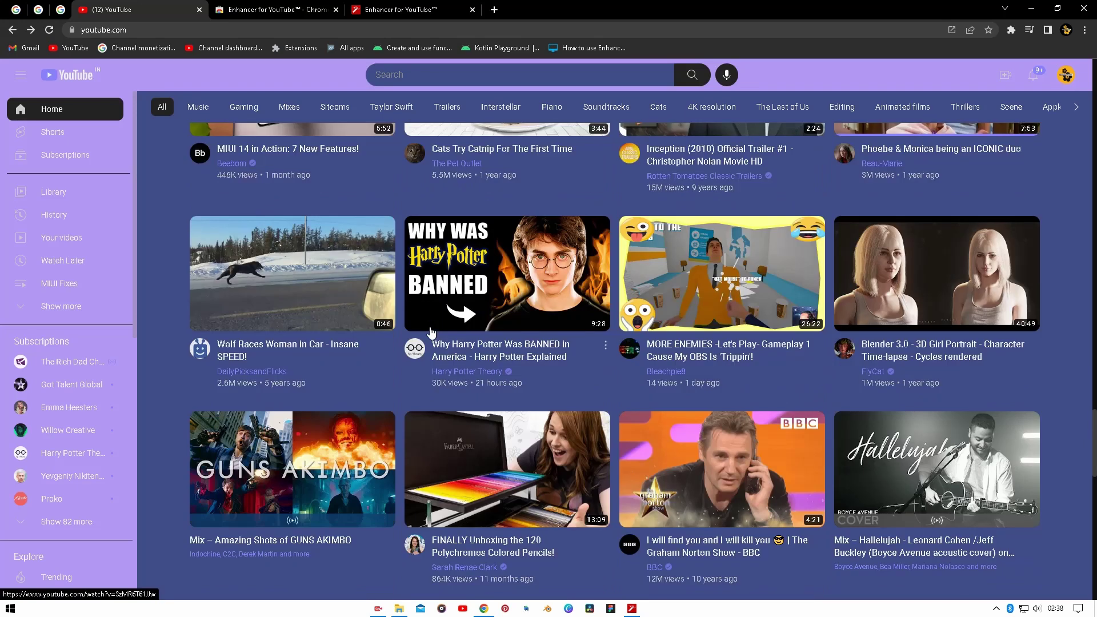
scroll(431, 333, "down", 2)
scroll(429, 332, "down", 2)
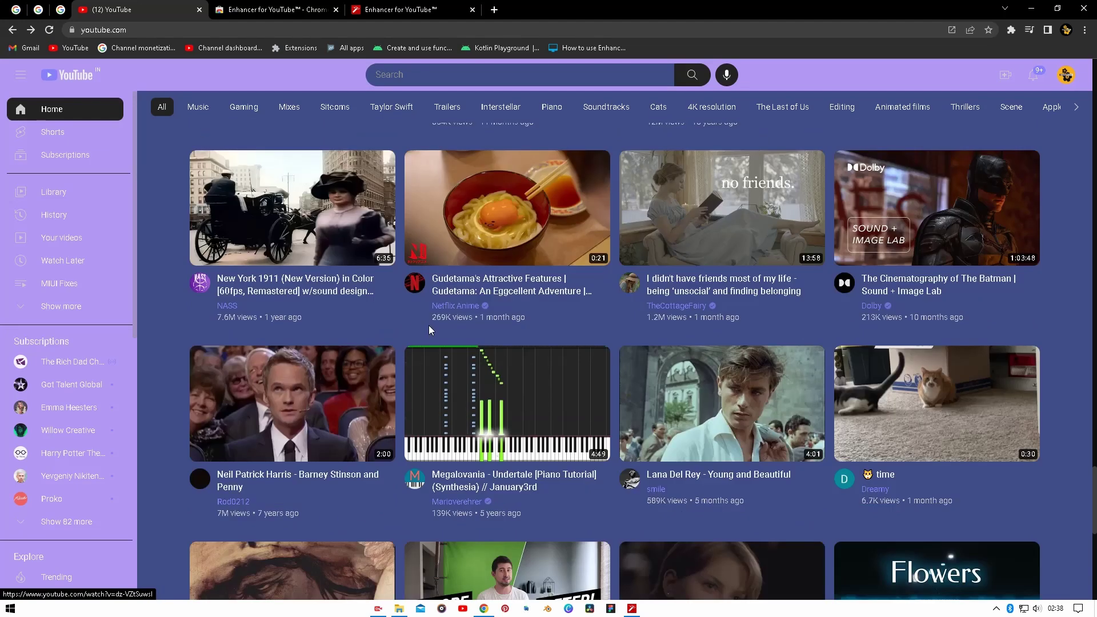
Step: Start the Neil Patrick Harris - Barney Stinson and Penny video from the home feed
left_click(337, 408)
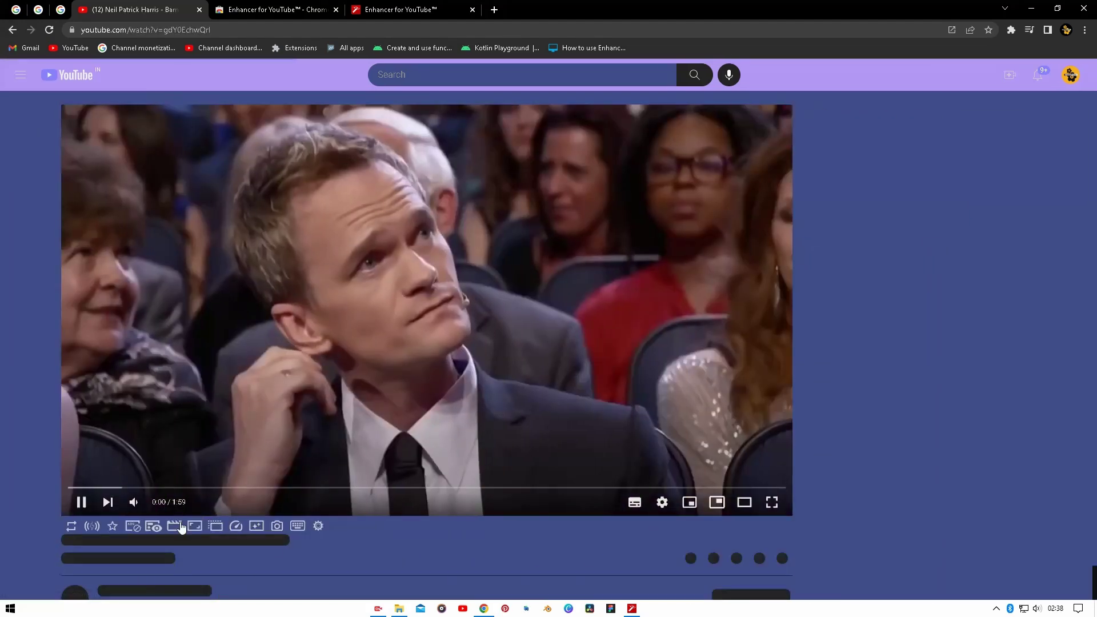
Step: Float the Neil Patrick Harris video in a pop-up and arrange it beside the Key & Peele pop-up
left_click(190, 526)
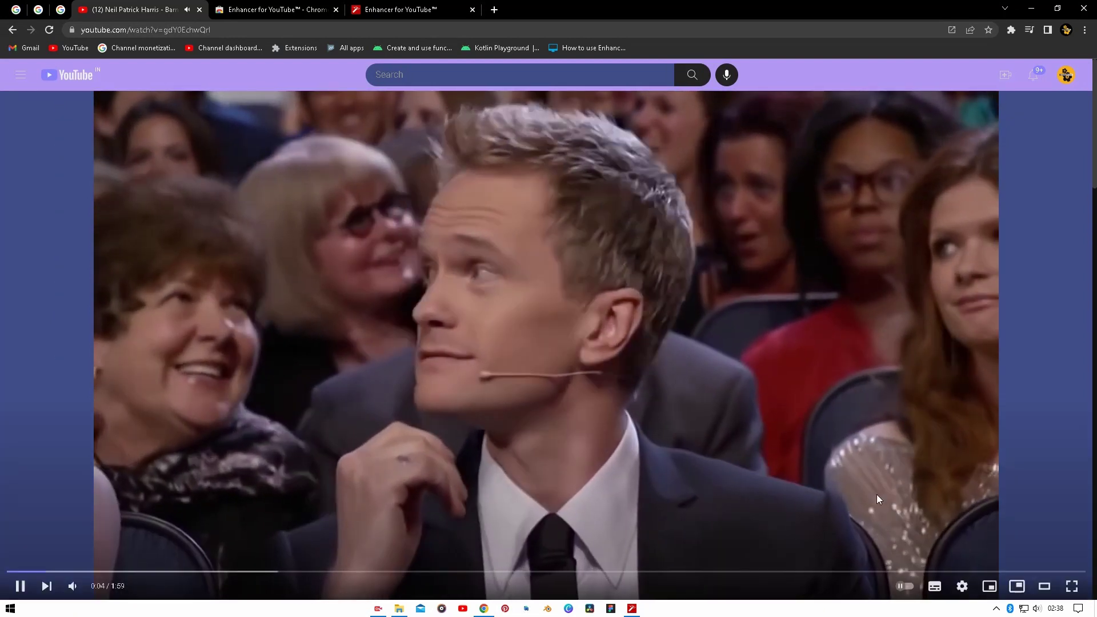
scroll(669, 445, "down", 3)
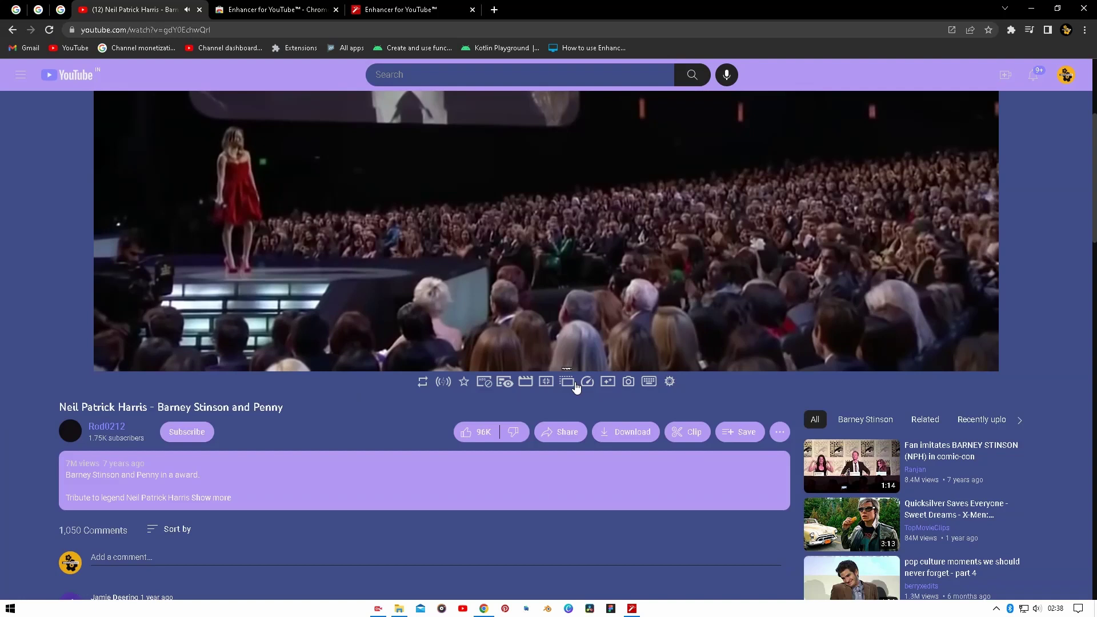
left_click(568, 383)
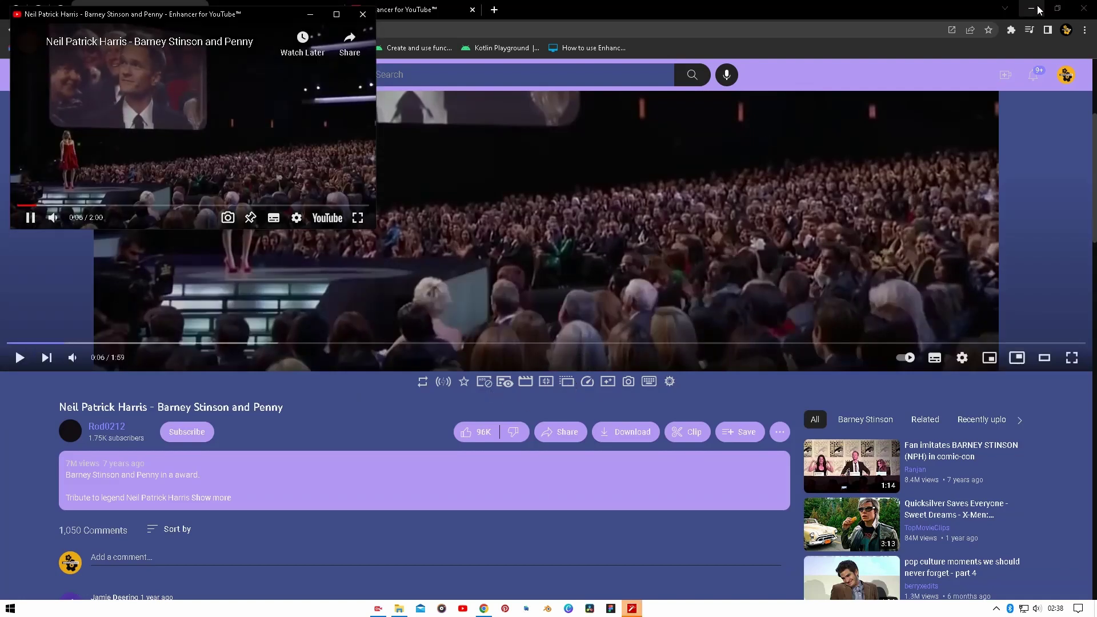
left_click(1029, 8)
mouse_move(618, 168)
left_mouse_down()
mouse_move(554, 170)
mouse_move(751, 149)
left_mouse_up()
left_click_drag(265, 16, 296, 210)
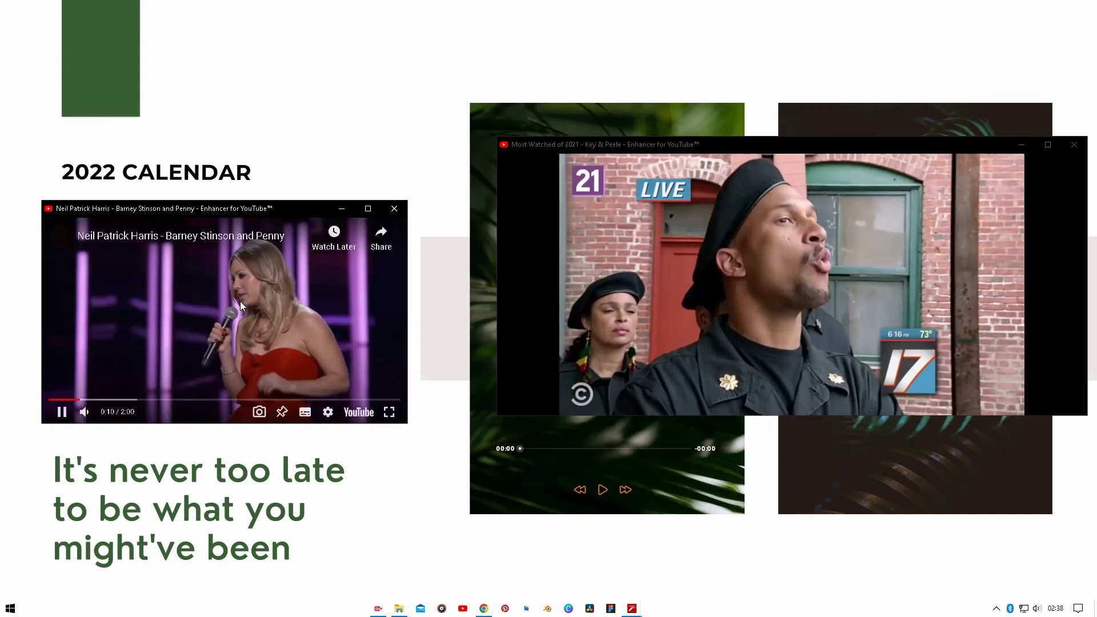
left_click(485, 608)
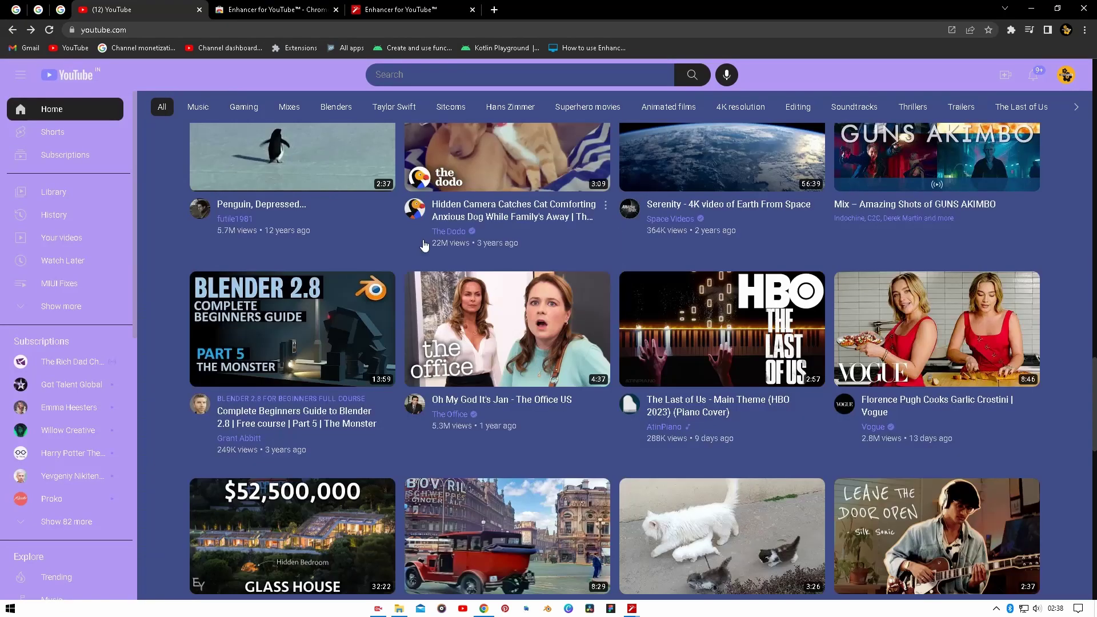
scroll(423, 244, "down", 2)
scroll(423, 244, "down", 5)
scroll(422, 244, "down", 2)
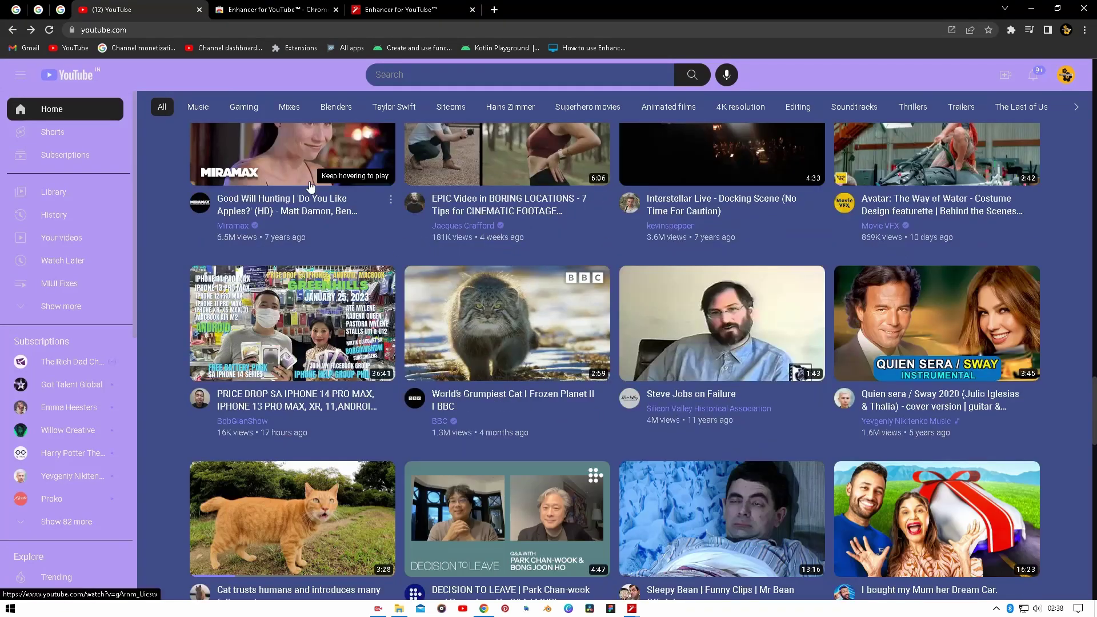
Step: Add a Good Will Hunting pop-up player, arrange the three pop-ups and resume their playback
left_click(334, 150)
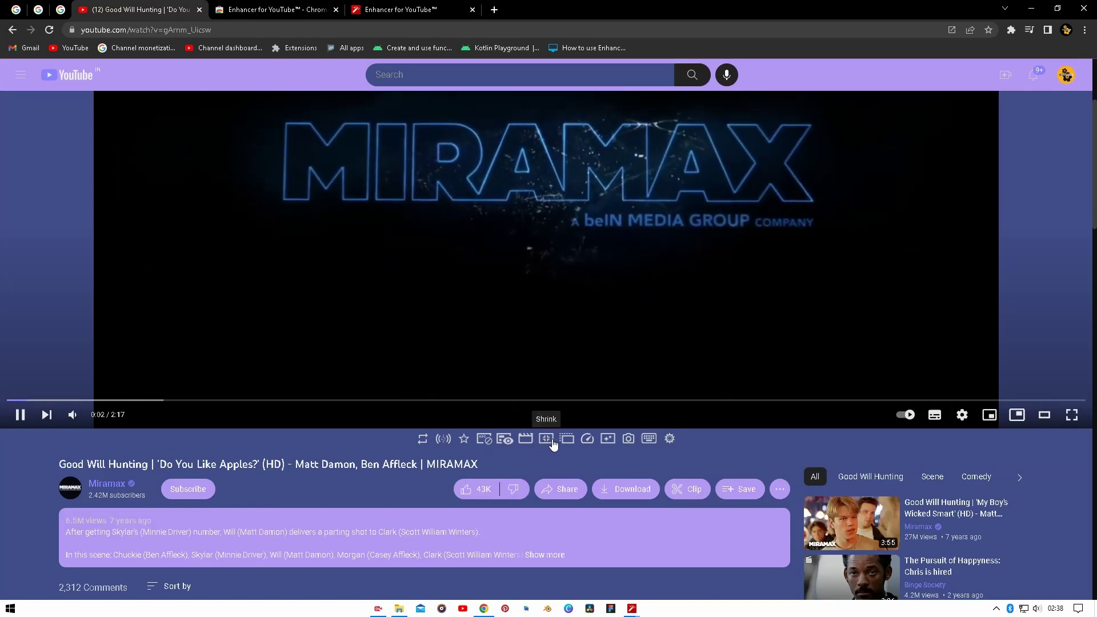
left_click(566, 437)
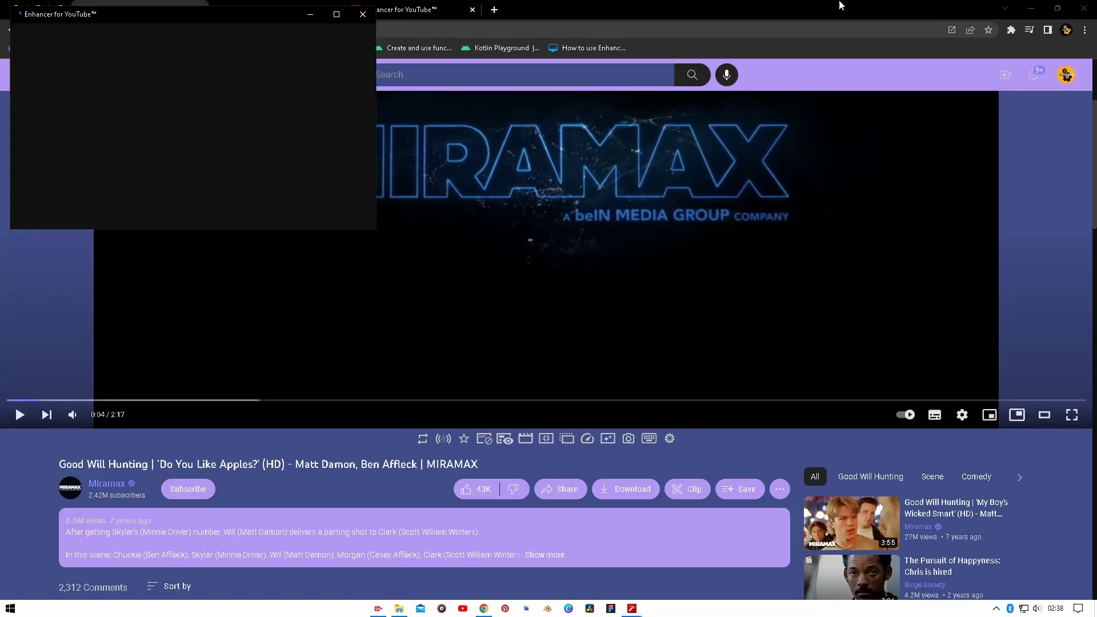
left_click(1031, 9)
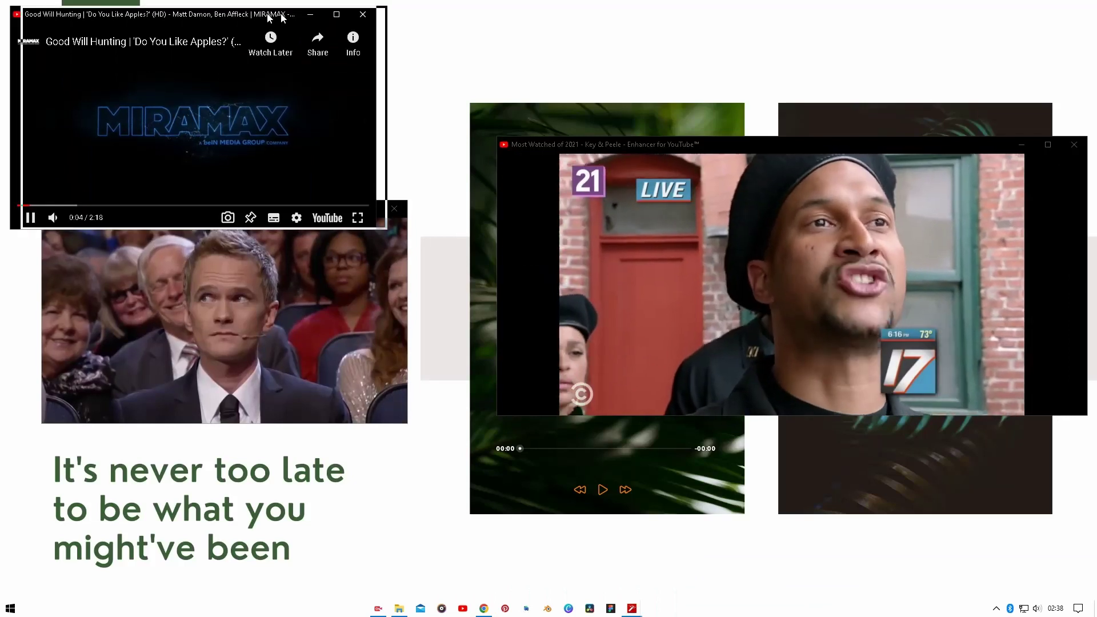
mouse_move(249, 247)
left_mouse_down()
mouse_move(280, 217)
mouse_move(277, 337)
left_mouse_up()
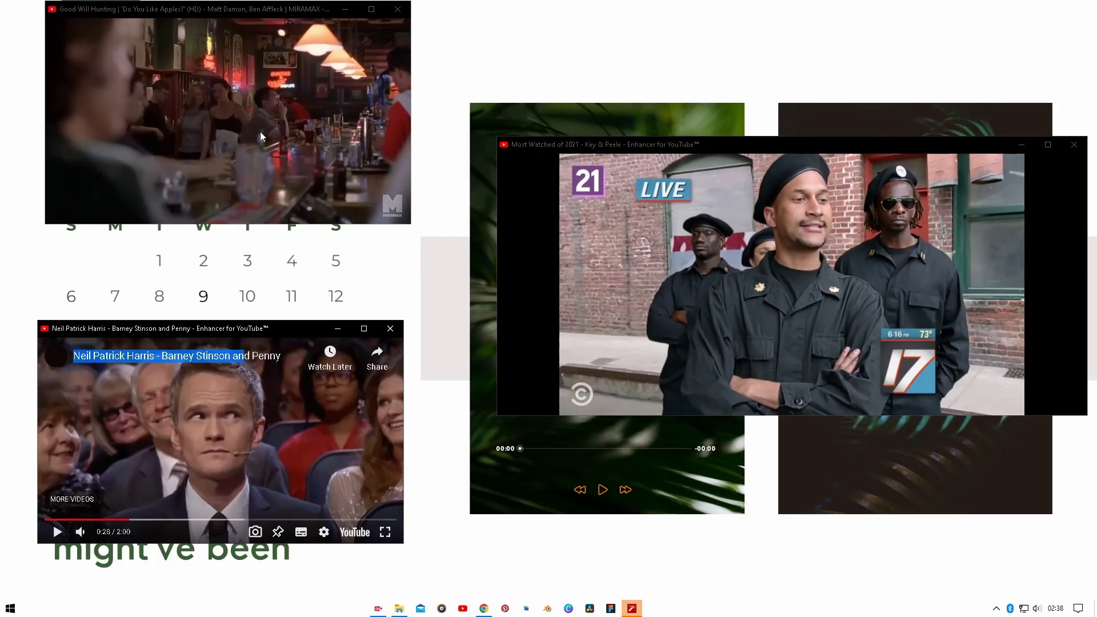
left_click(260, 131)
left_click(339, 425)
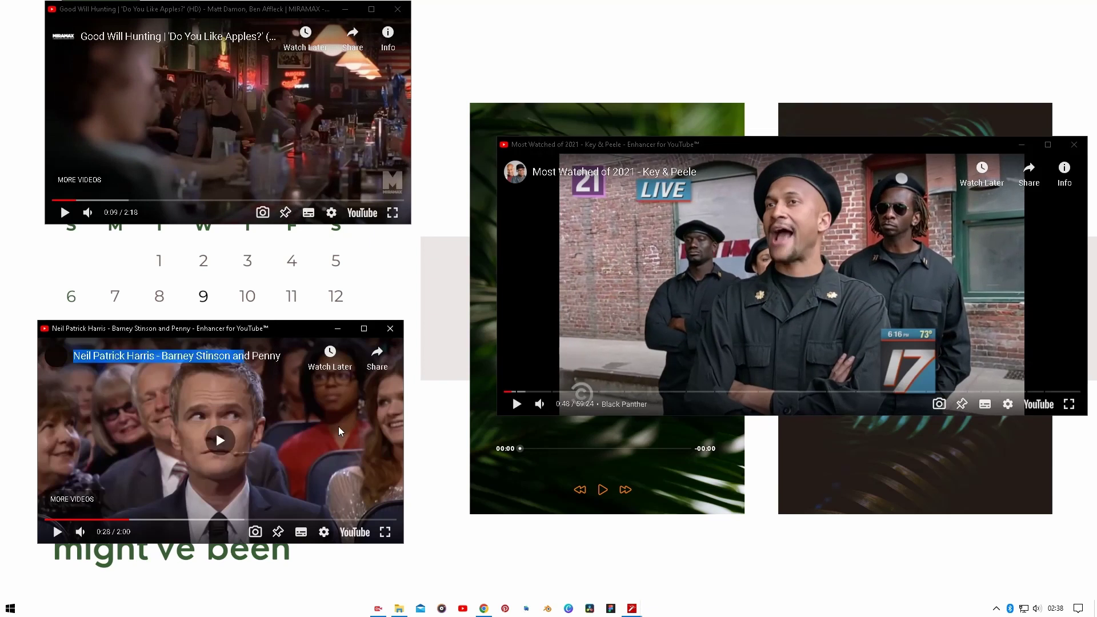
left_click(691, 307)
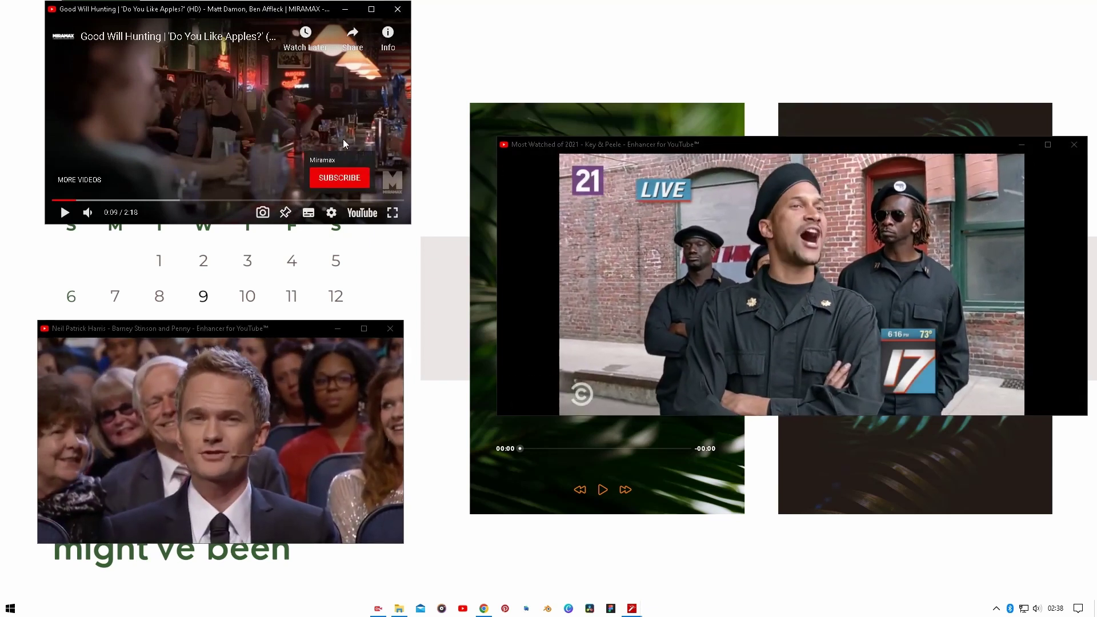
left_click(209, 122)
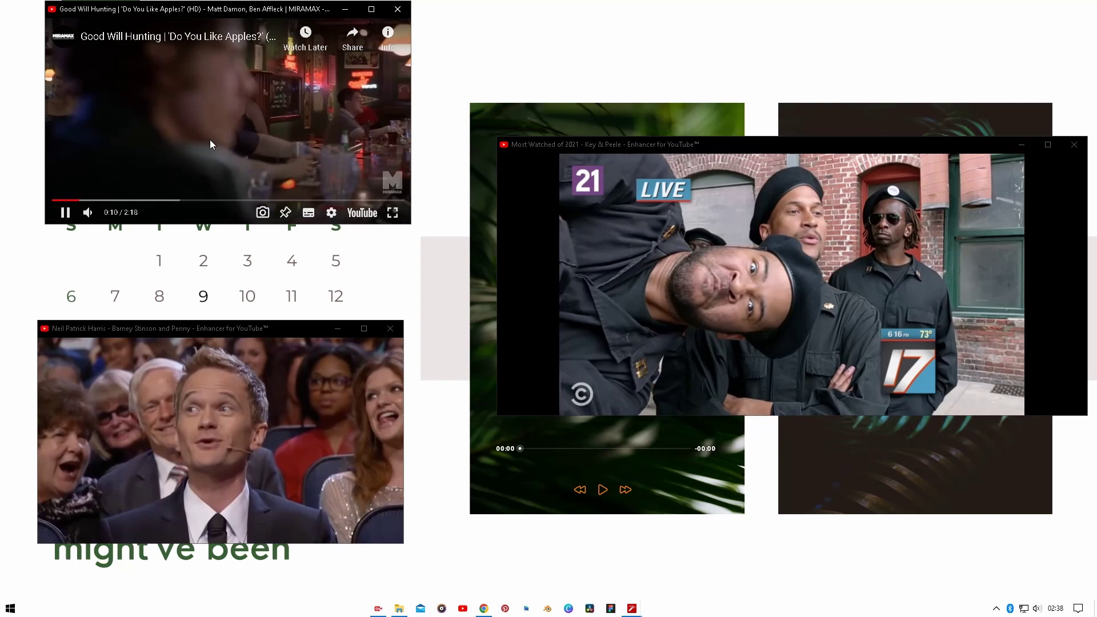
Step: Close the Good Will Hunting, Neil Patrick Harris and Key & Peele pop-up players
left_click(397, 14)
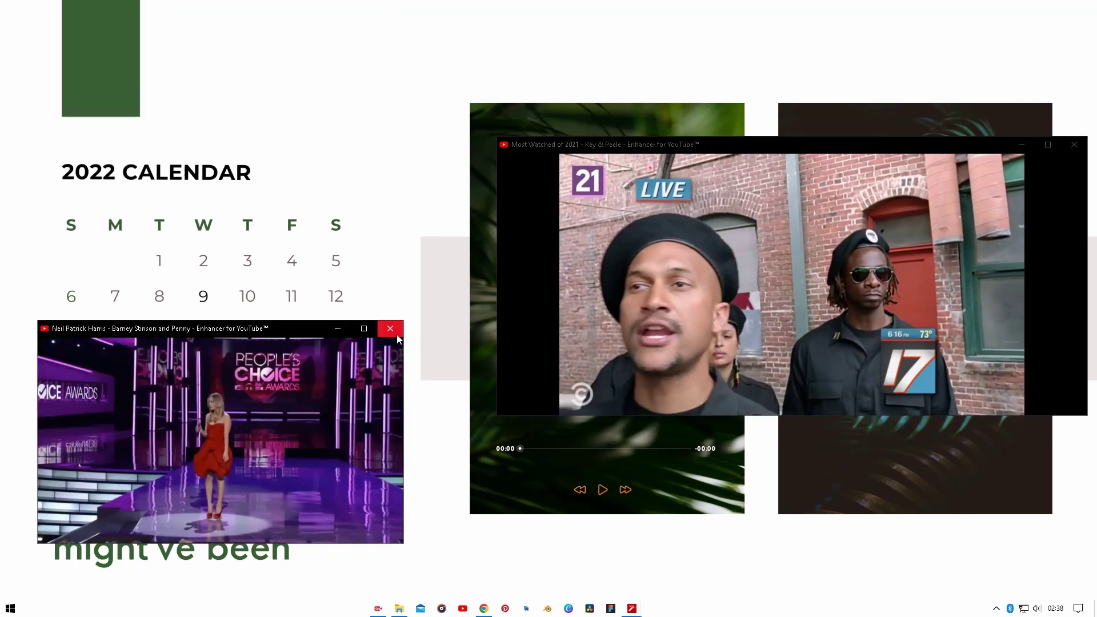
left_click(390, 328)
left_click(1073, 146)
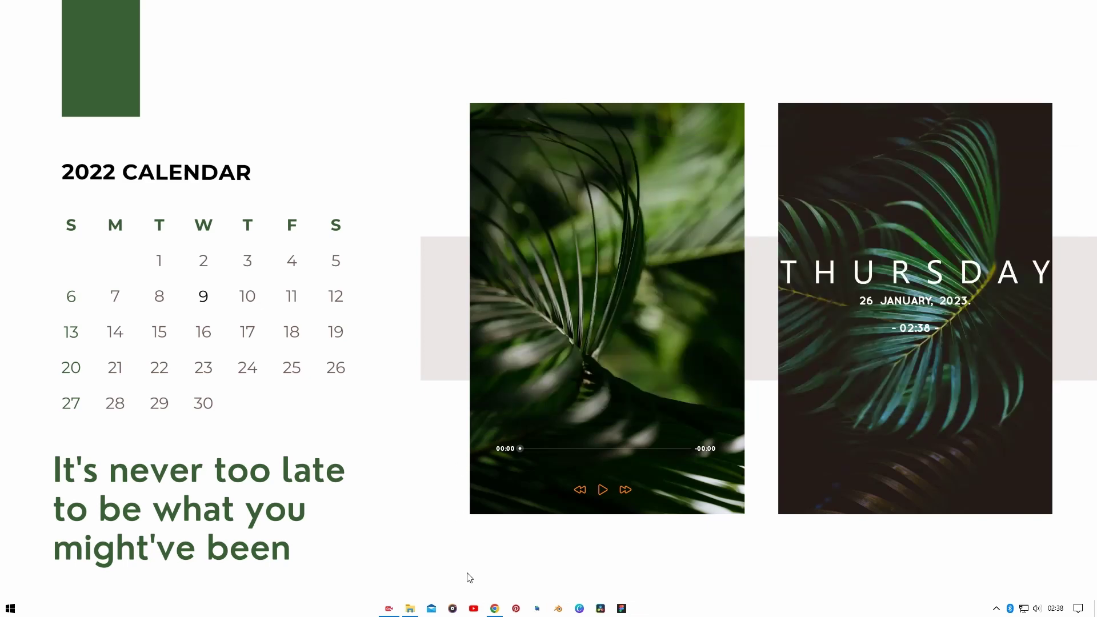
Step: Toggle Chrome between the desktop and foreground, ending with the browser in front
left_click(495, 609)
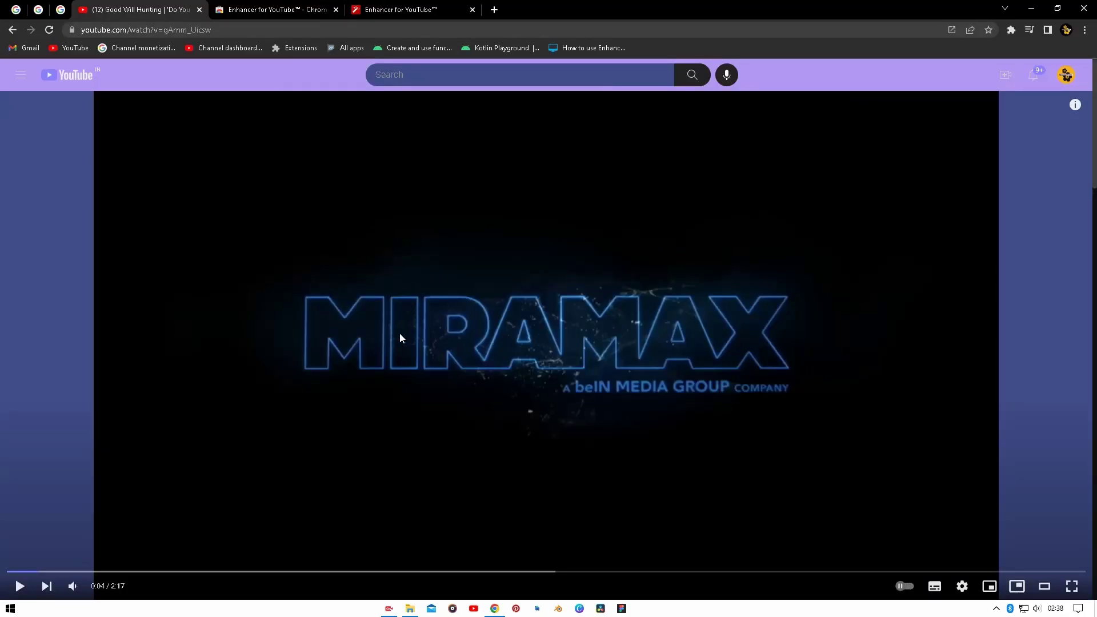
left_click(1031, 8)
key("alt+Tab")
key("super+d")
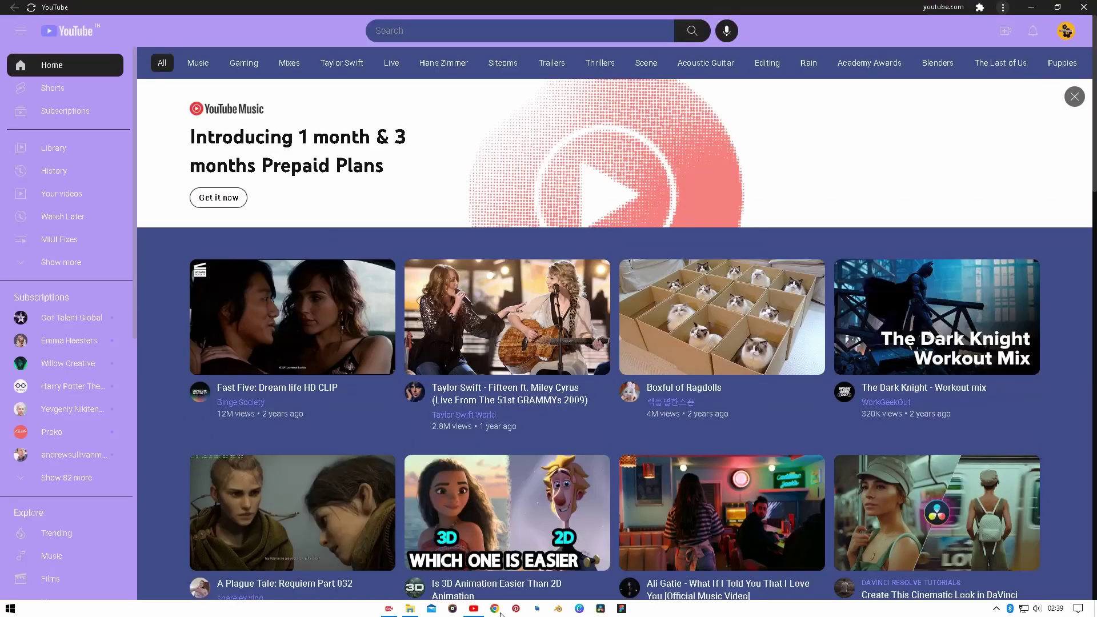
left_click(498, 608)
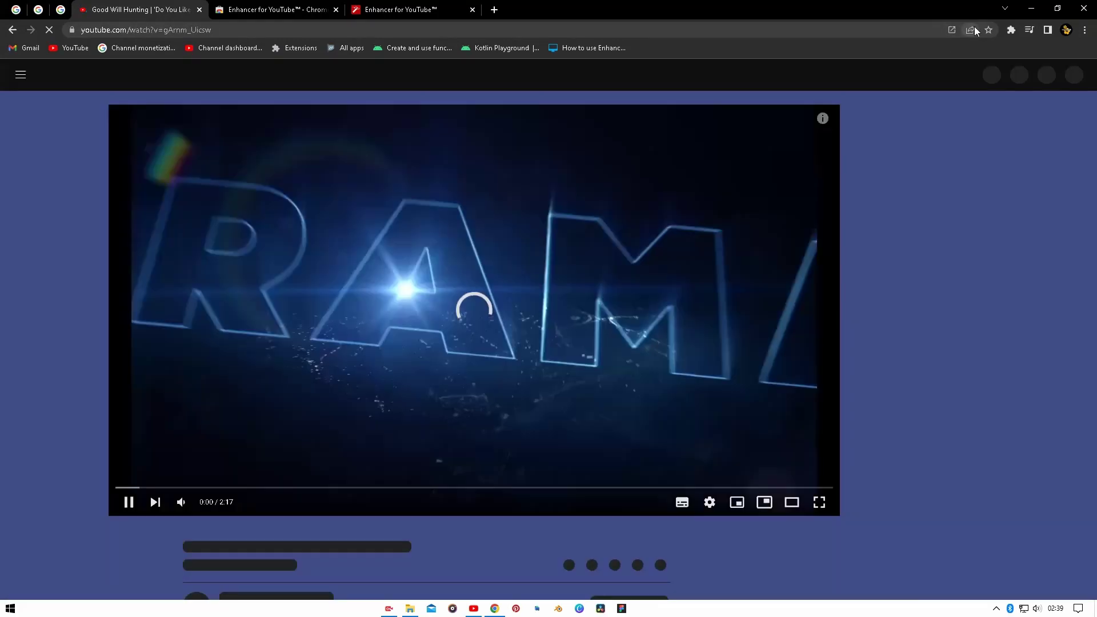
Step: Hand the Good Will Hunting video to the YouTube app, pause it and return to the home feed
left_click(953, 29)
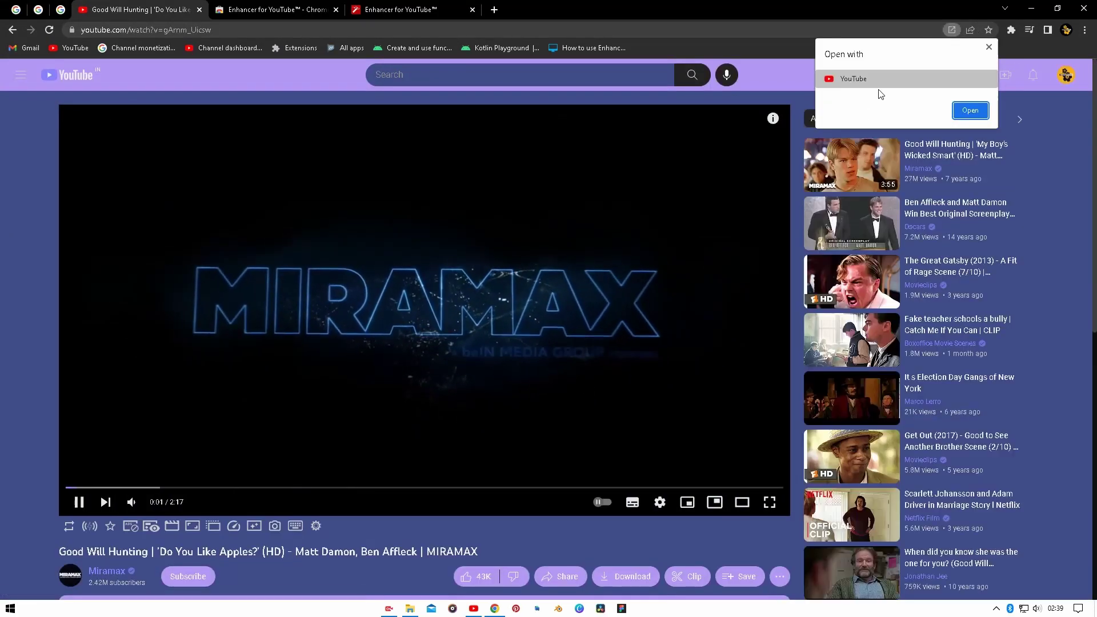
left_click(970, 110)
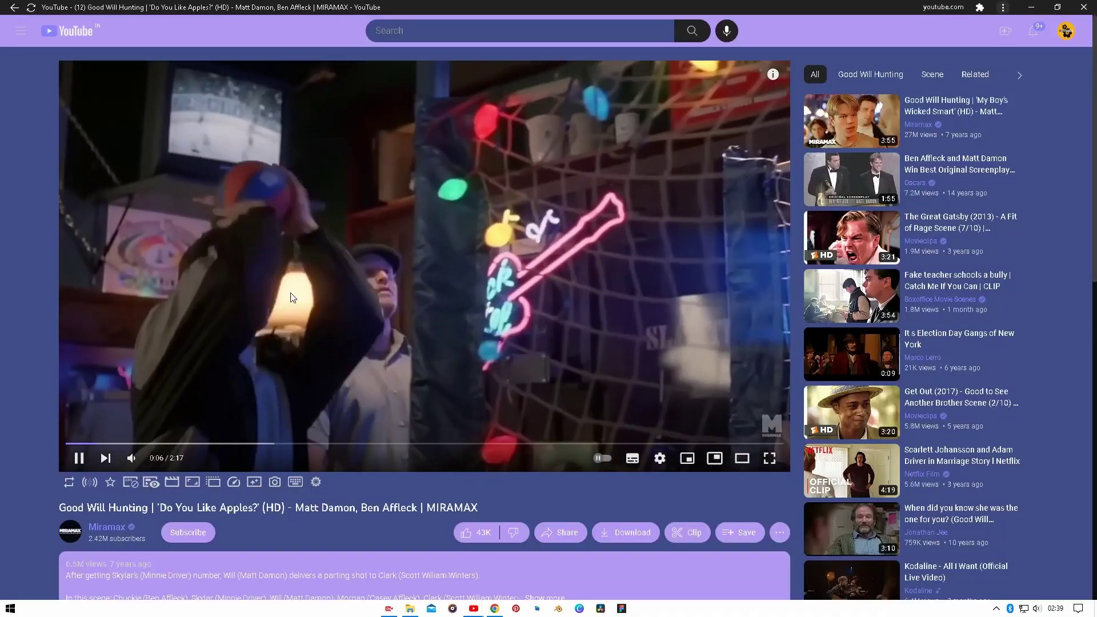
left_click(291, 292)
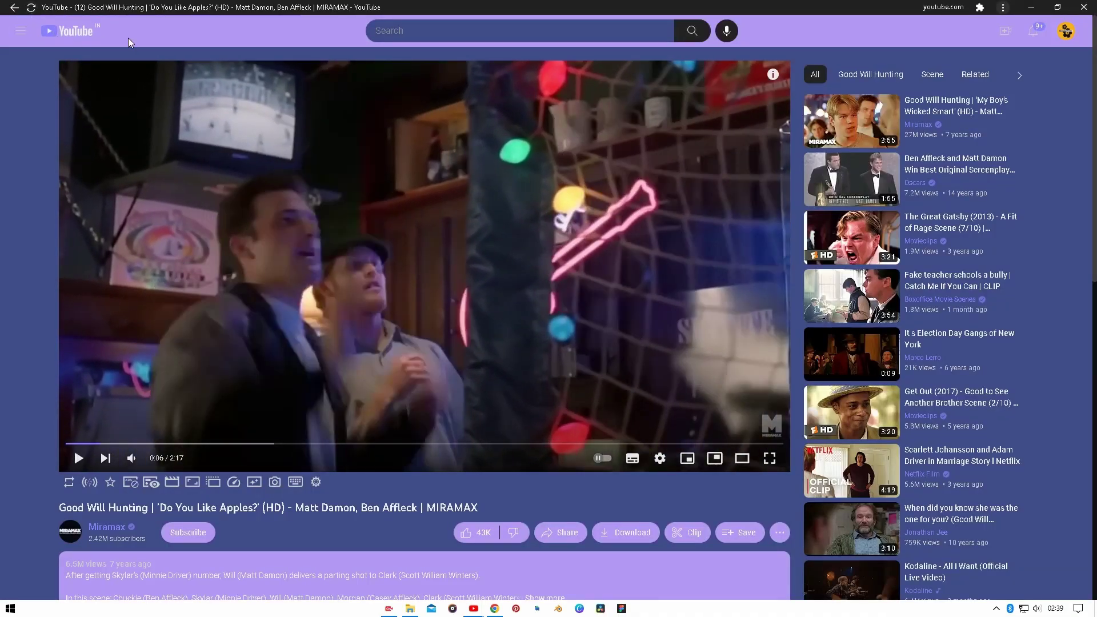
key("alt+Left")
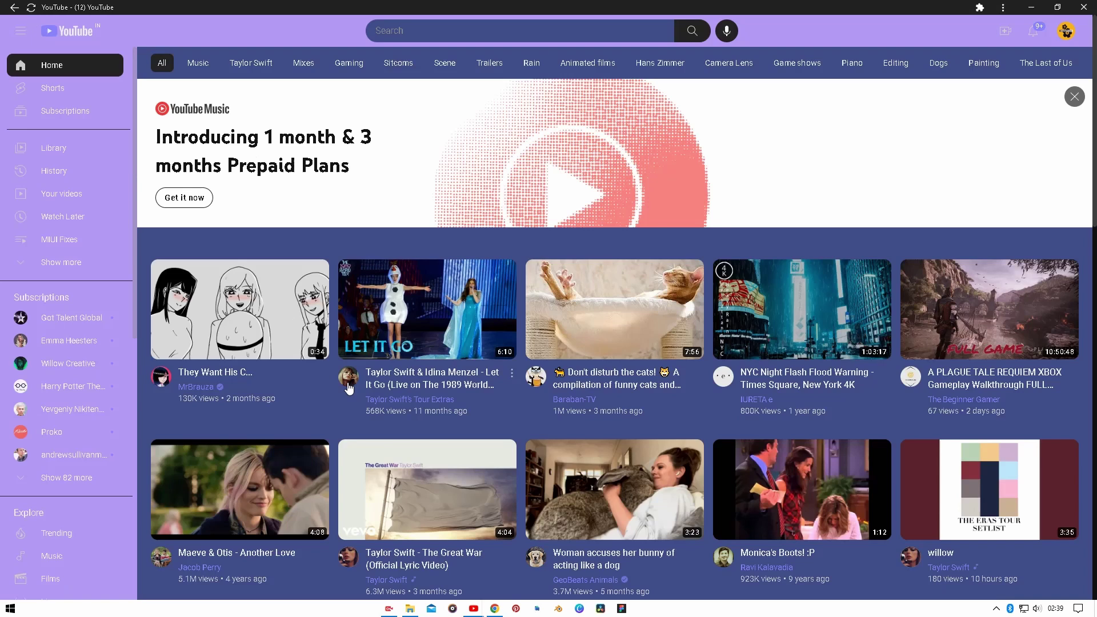
scroll(328, 374, "down", 2)
scroll(339, 347, "down", 2)
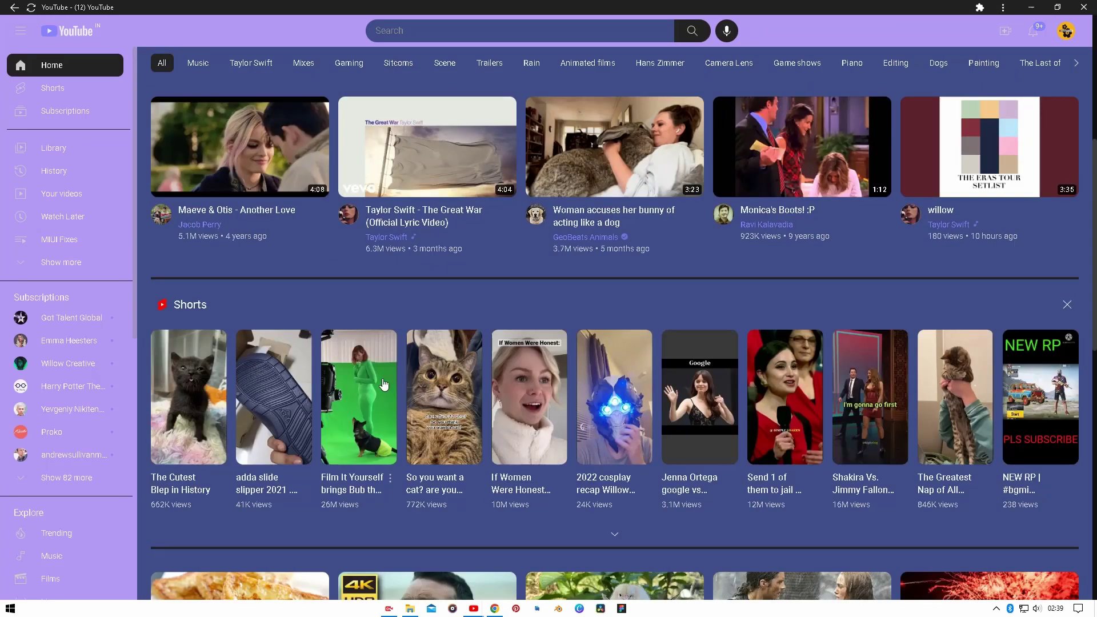
Step: Add the Browndroid channel to Enhancer's ad-blocking whitelist under Ads management
left_click(494, 611)
left_click(276, 10)
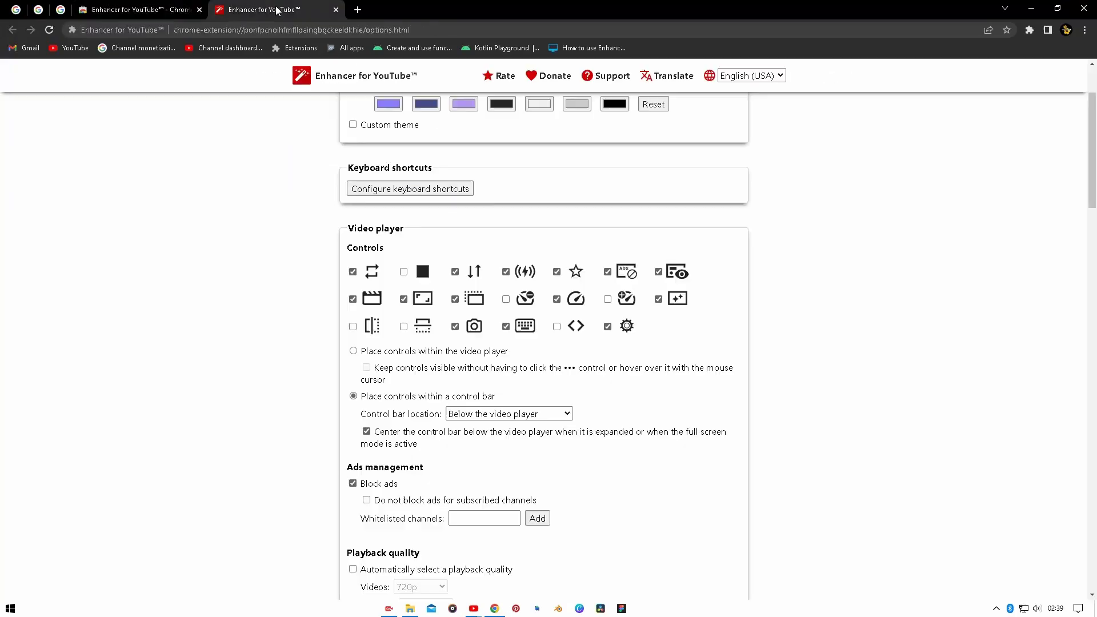
scroll(332, 290, "down", 2)
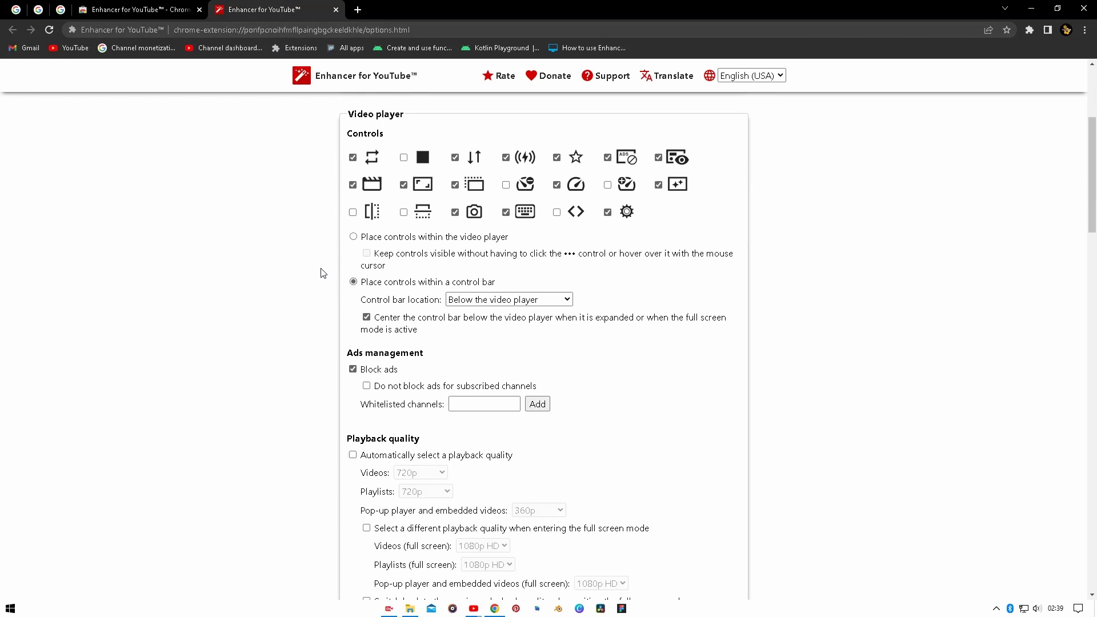
scroll(321, 272, "down", 1)
scroll(345, 342, "down", 1)
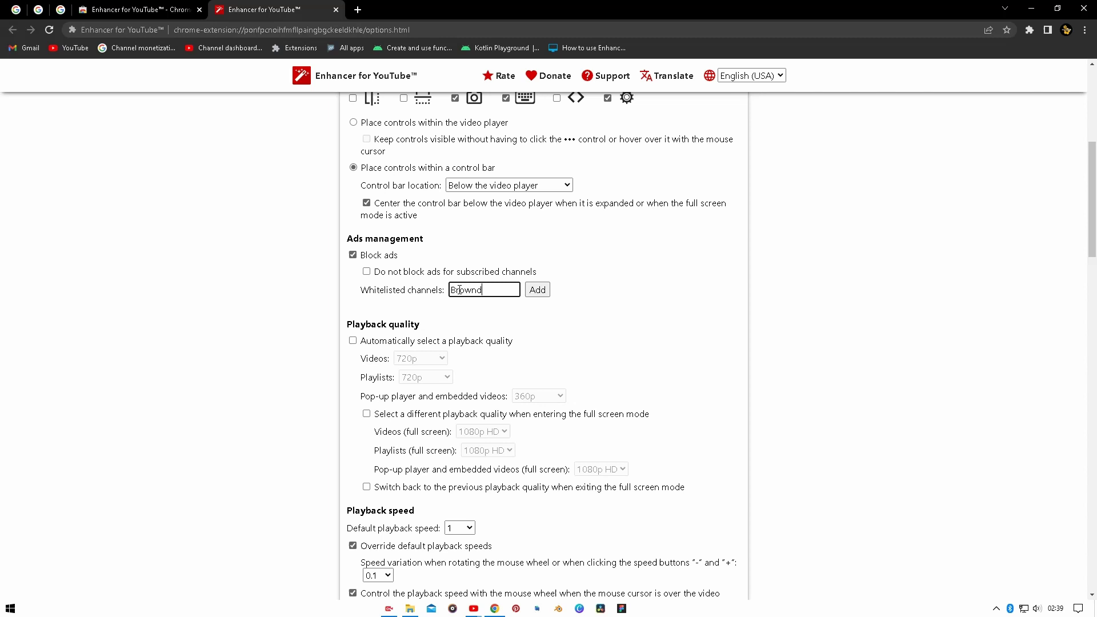
left_click(531, 295)
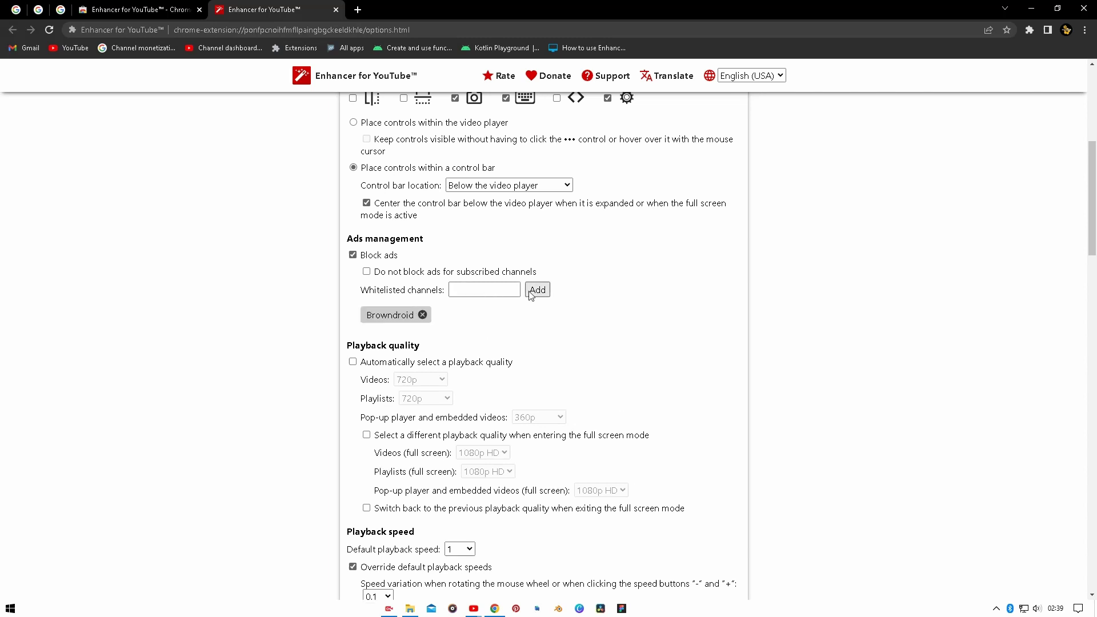
left_click(146, 13)
left_click(232, 10)
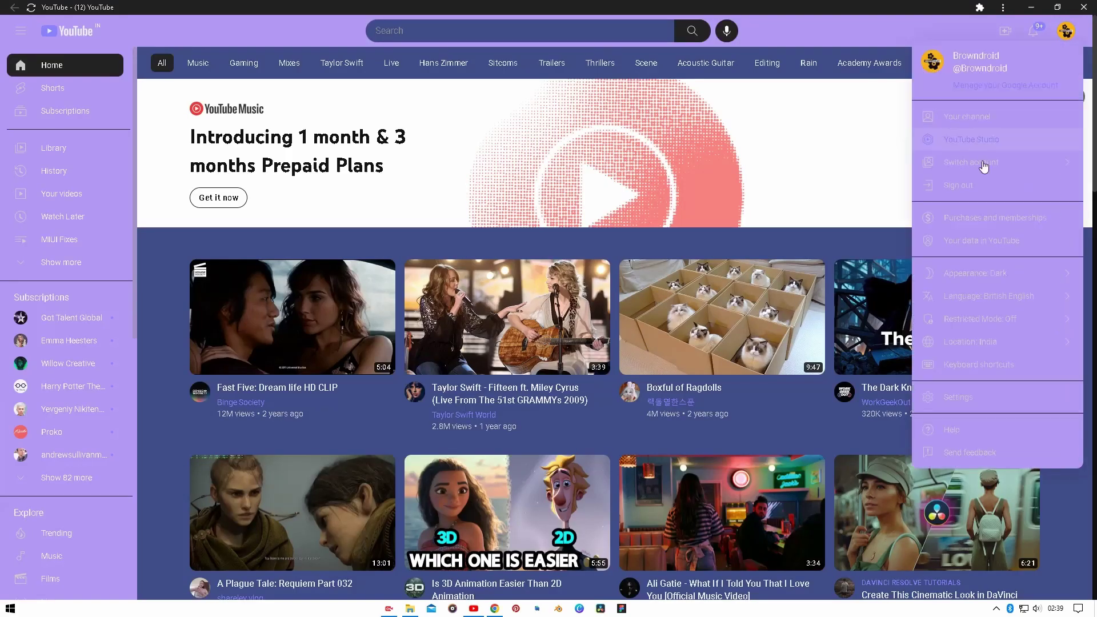
Step: Play Browndroid's Get Android 12 video with ads showing, then reach the Browndroid channel page
left_click(957, 135)
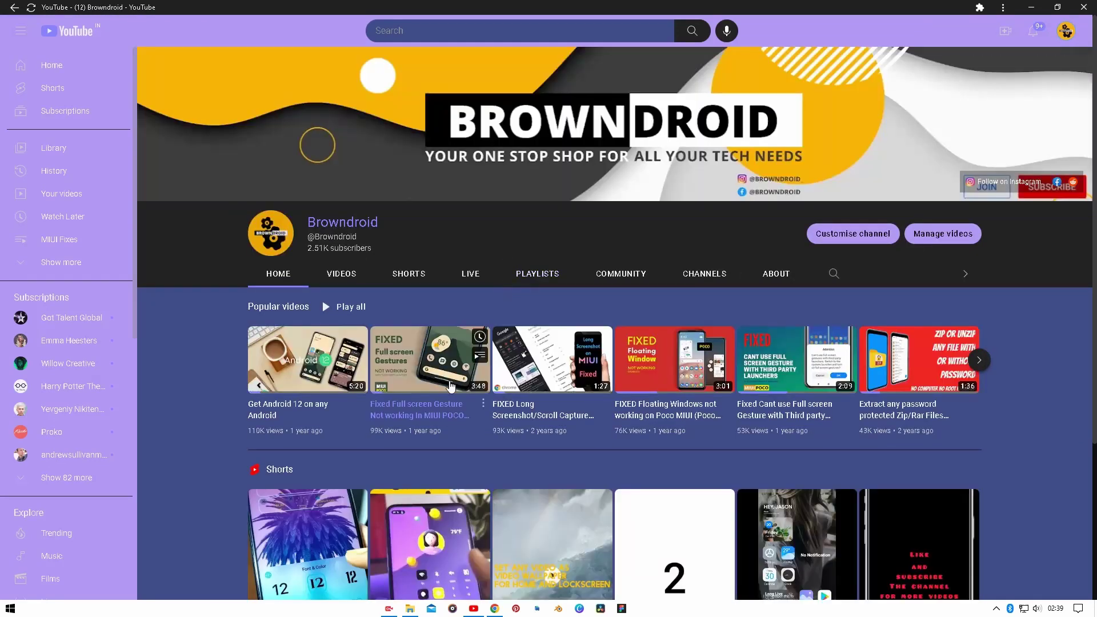
scroll(385, 341, "down", 2)
left_click(367, 261)
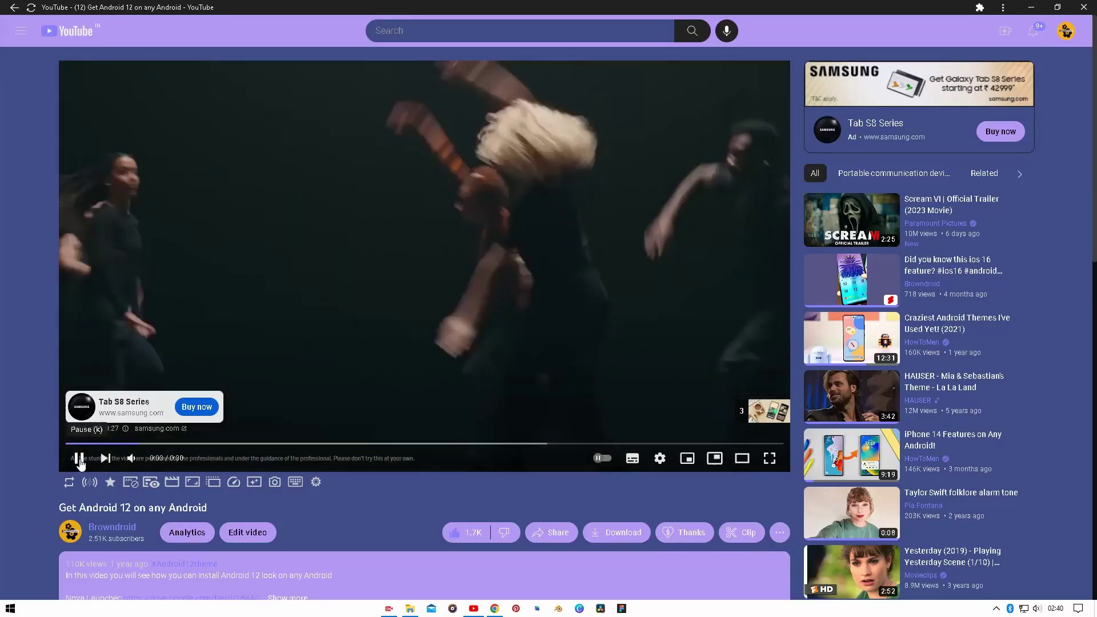
scroll(849, 281, "down", 2)
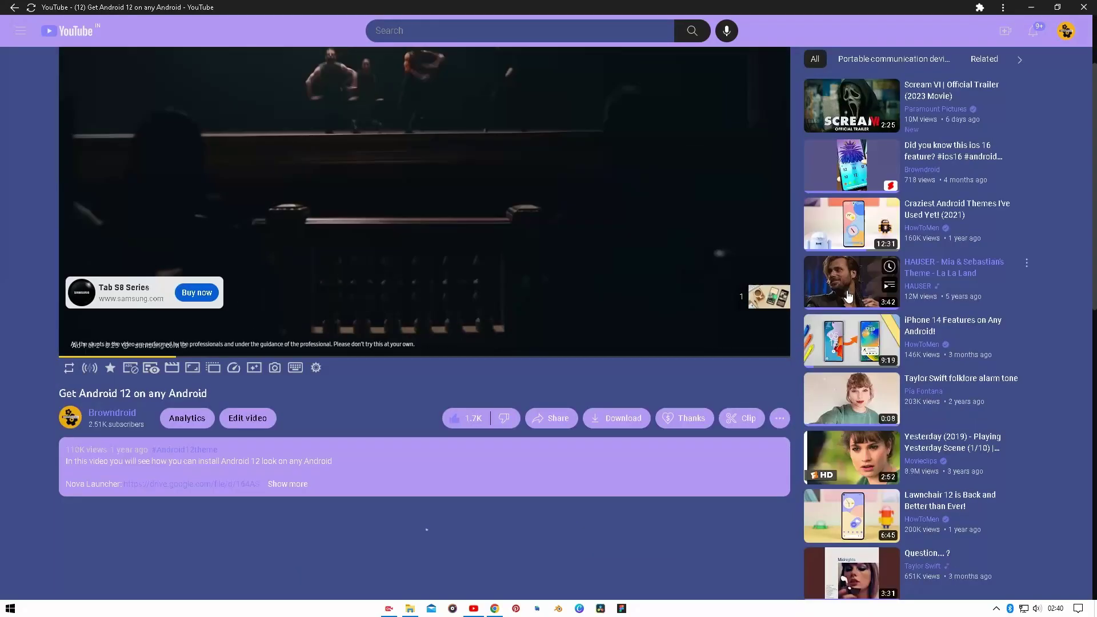
scroll(849, 344, "down", 2)
scroll(846, 412, "up", 4)
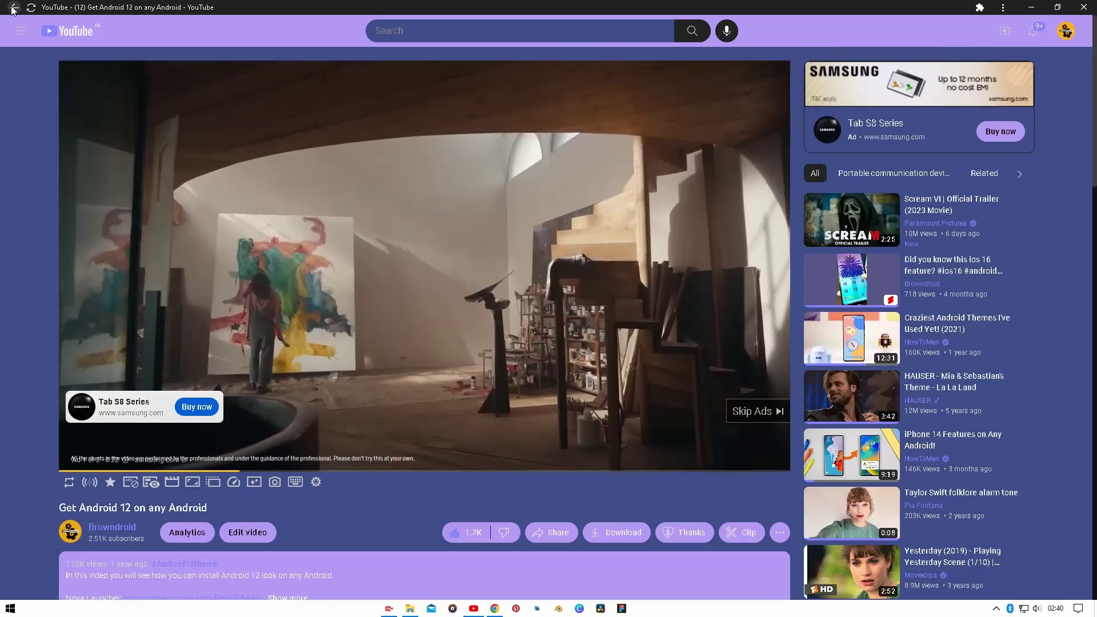
left_click(111, 527)
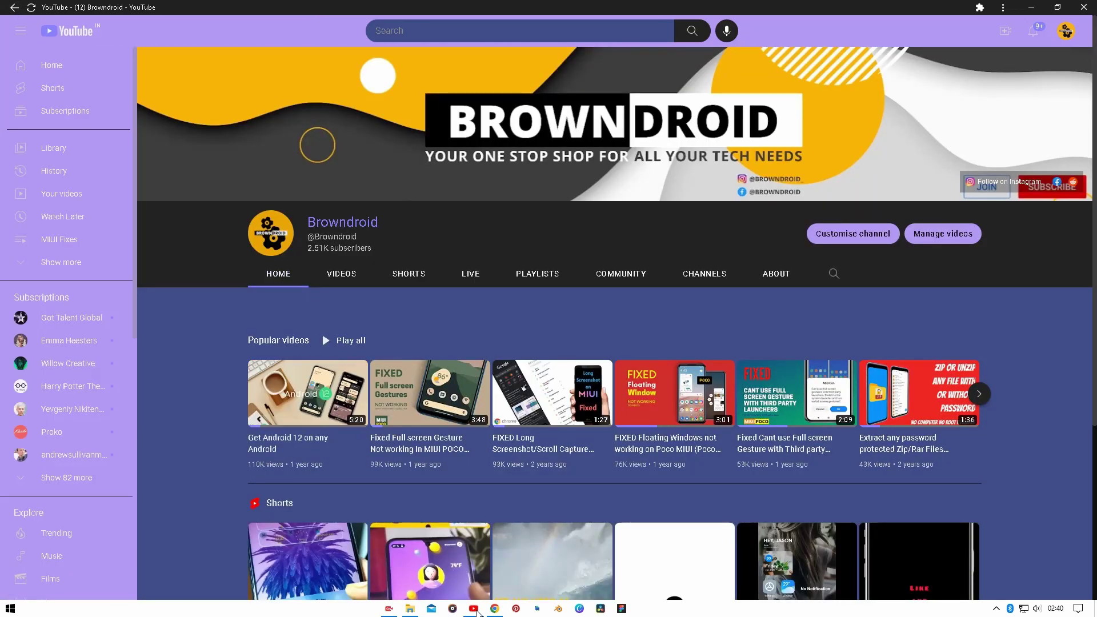
left_click(496, 608)
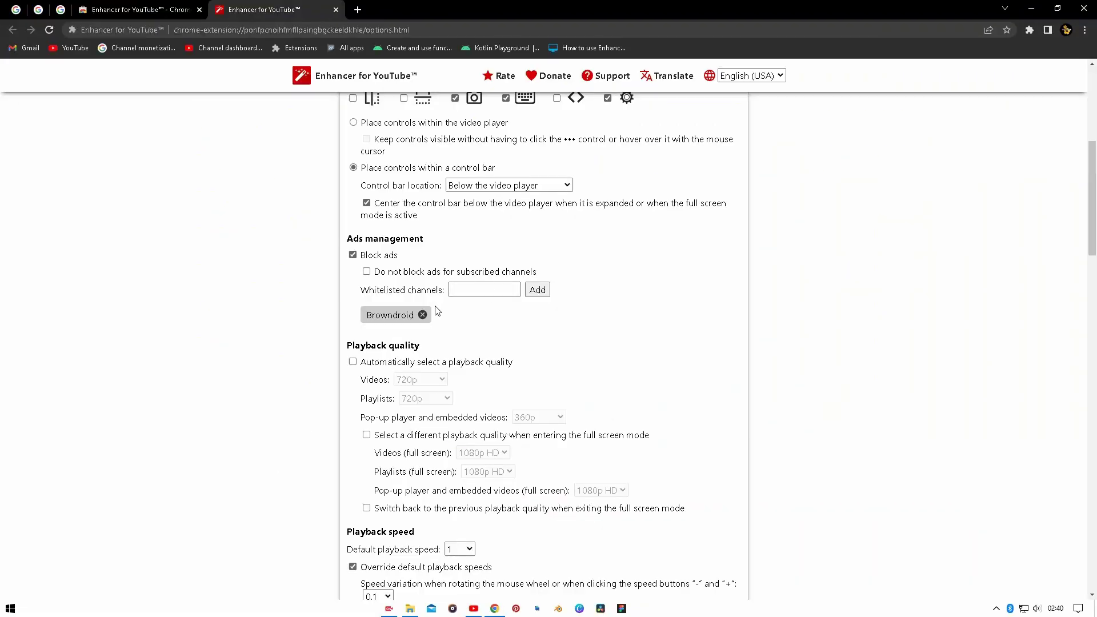
Step: Remove Browndroid from the ad whitelist and enable mouse-wheel volume control
left_click(422, 315)
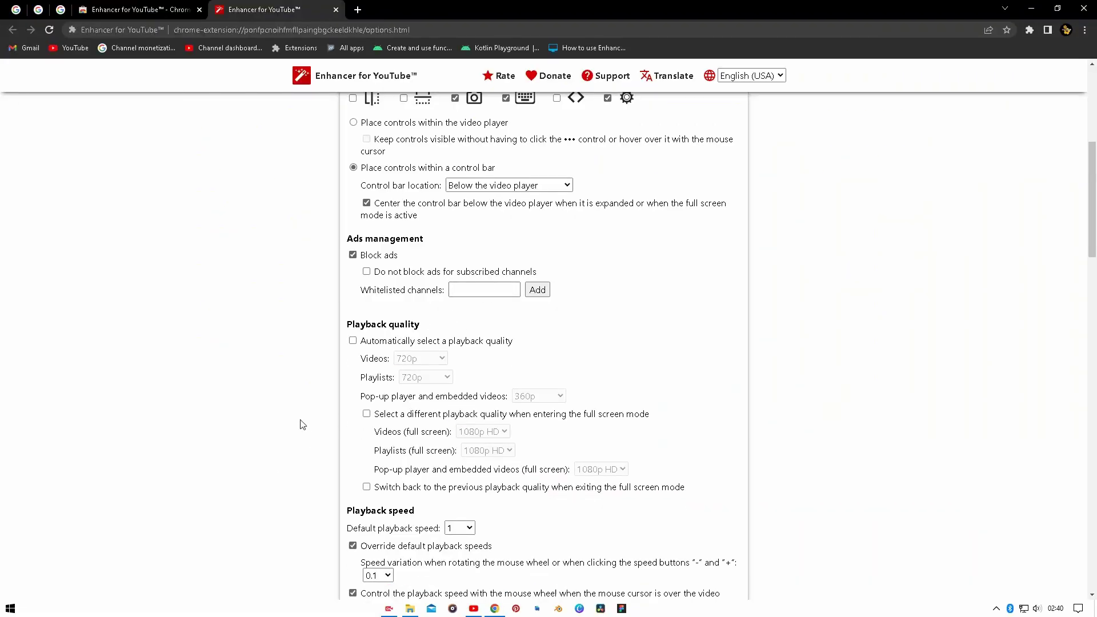
scroll(358, 367, "down", 1)
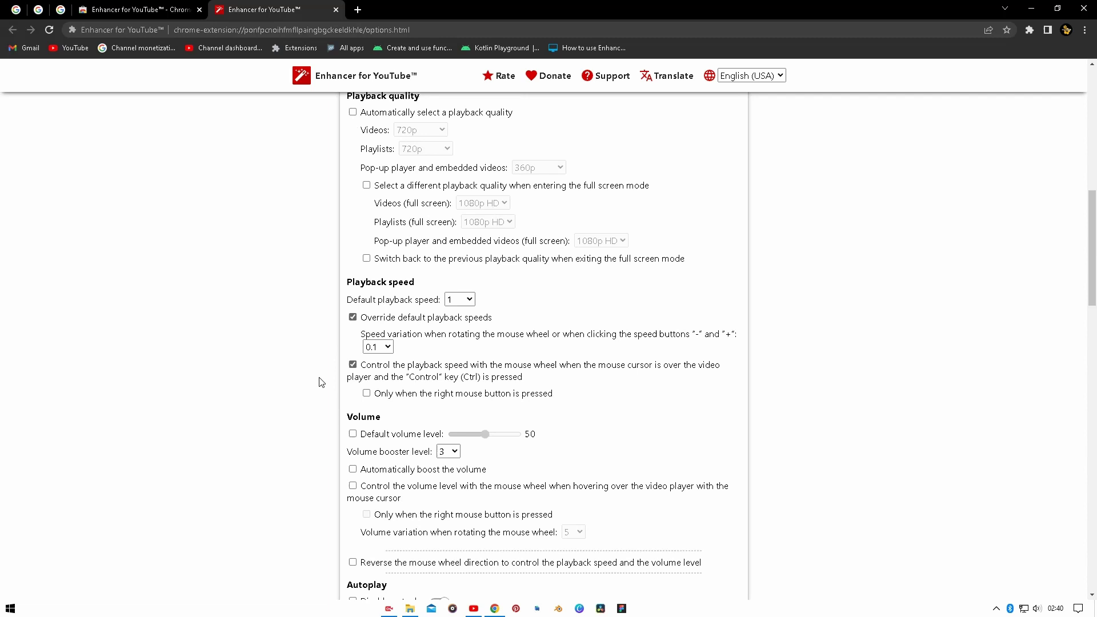
scroll(319, 383, "down", 1)
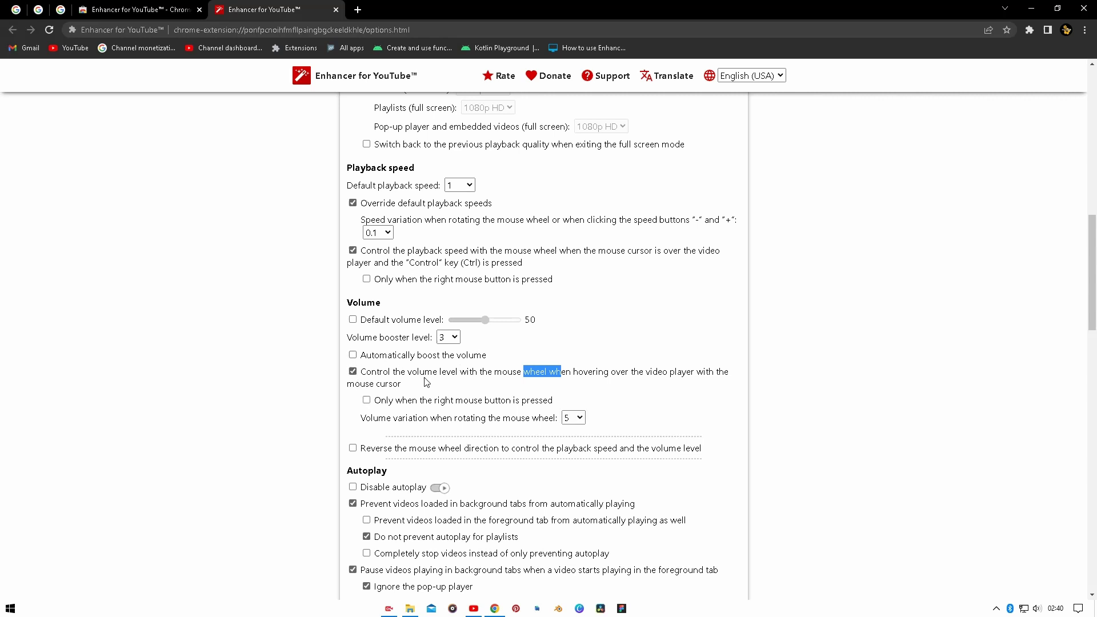
scroll(427, 383, "down", 2)
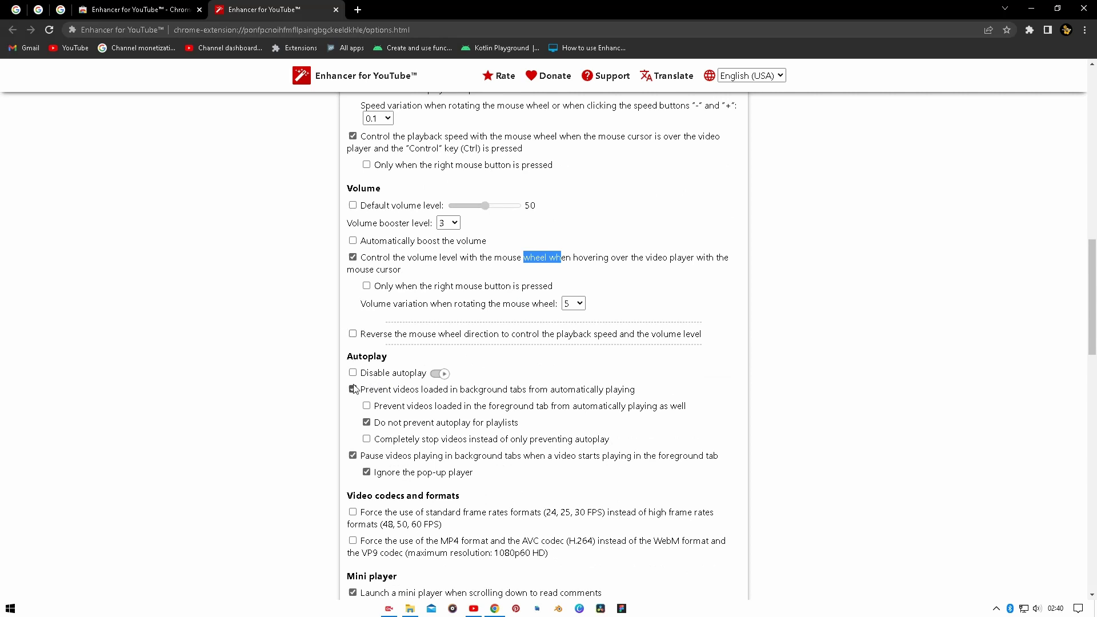
scroll(345, 365, "up", 1)
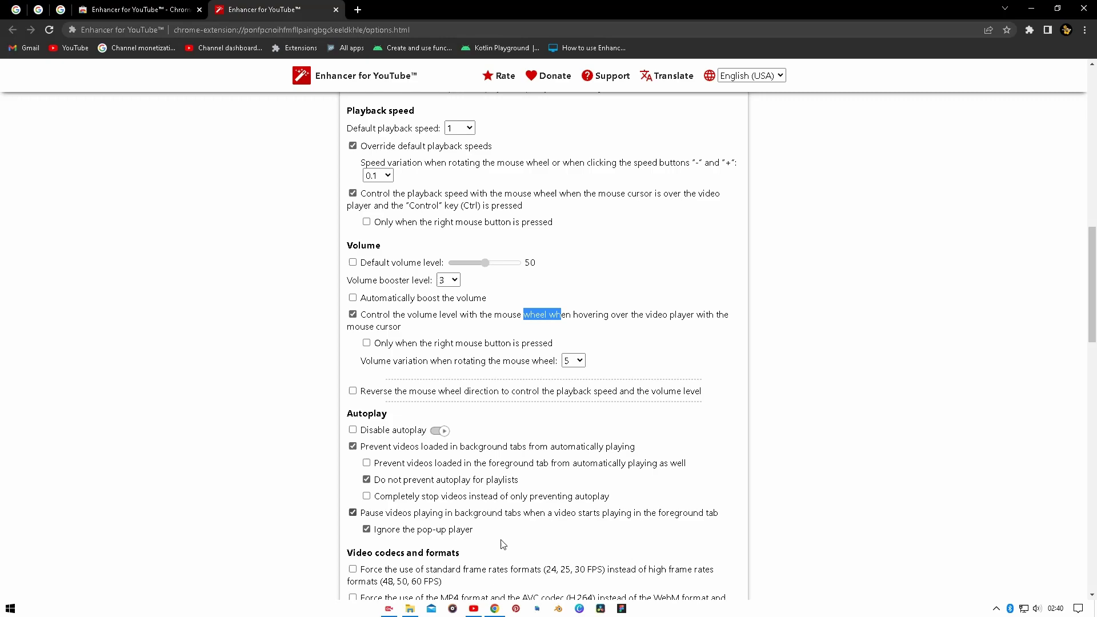
left_click(474, 609)
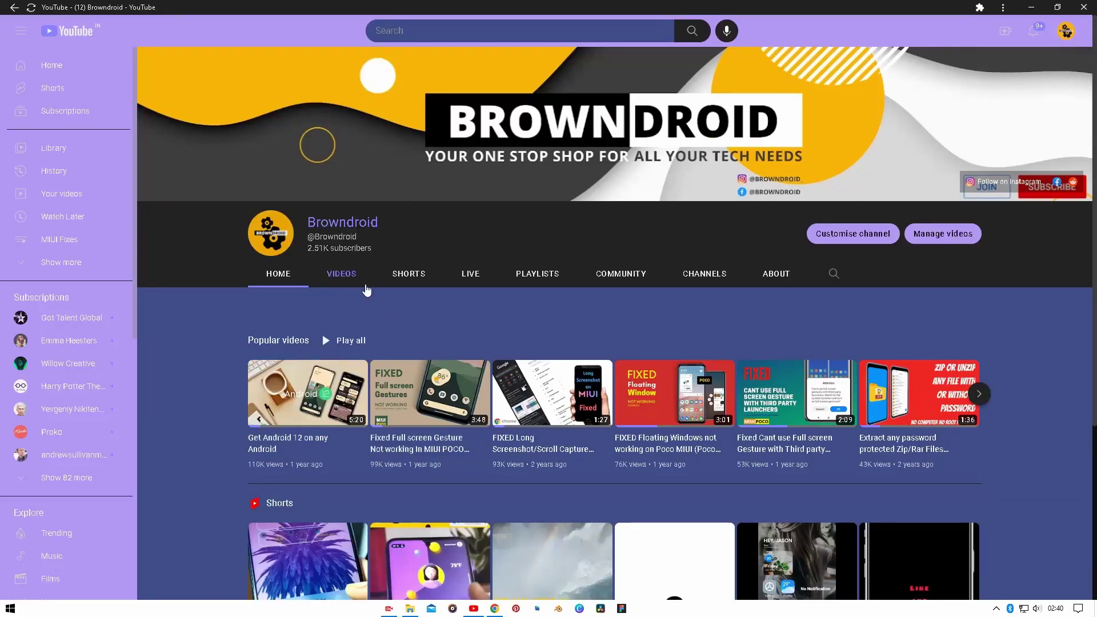
Step: Play Browndroid's Get iOS 16 on any Android video from the channel's Videos tab
left_click(344, 276)
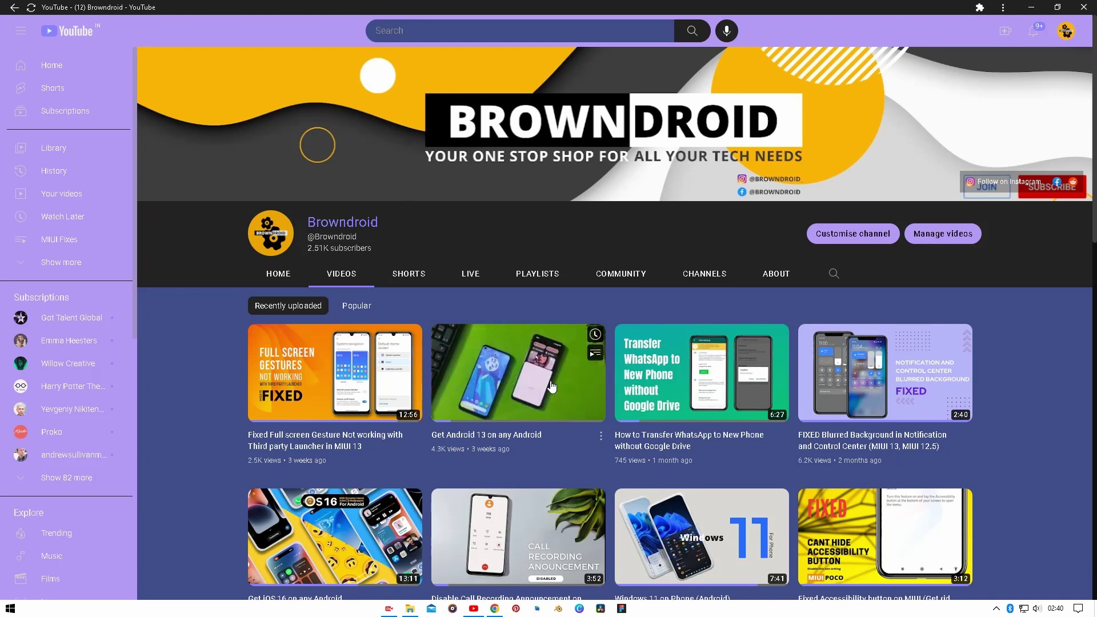
left_click(343, 366)
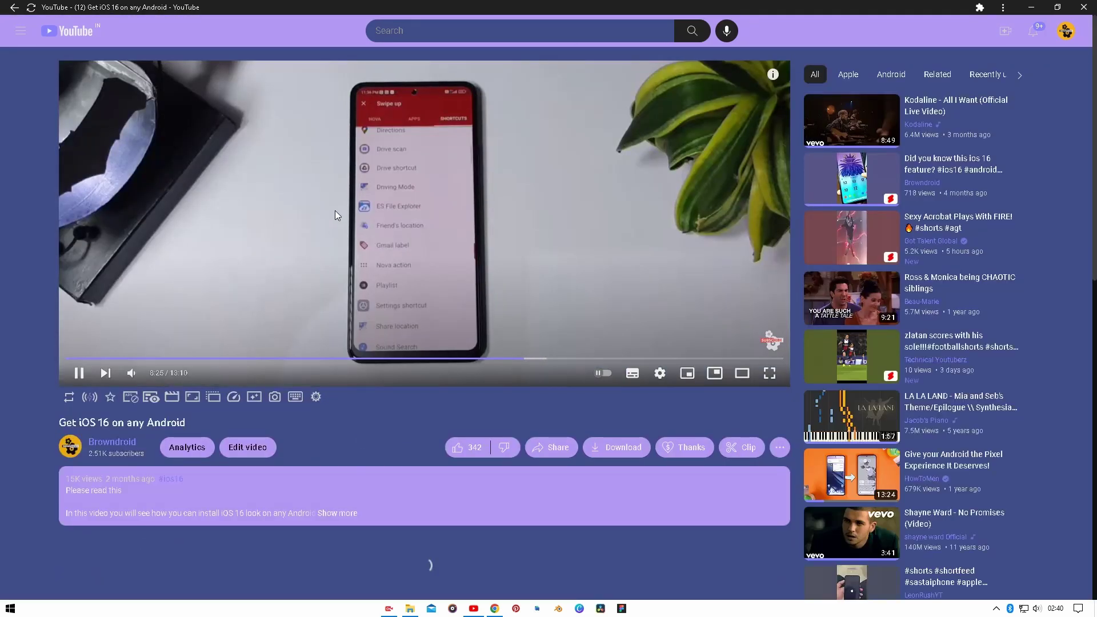
scroll(336, 206, "up", 2)
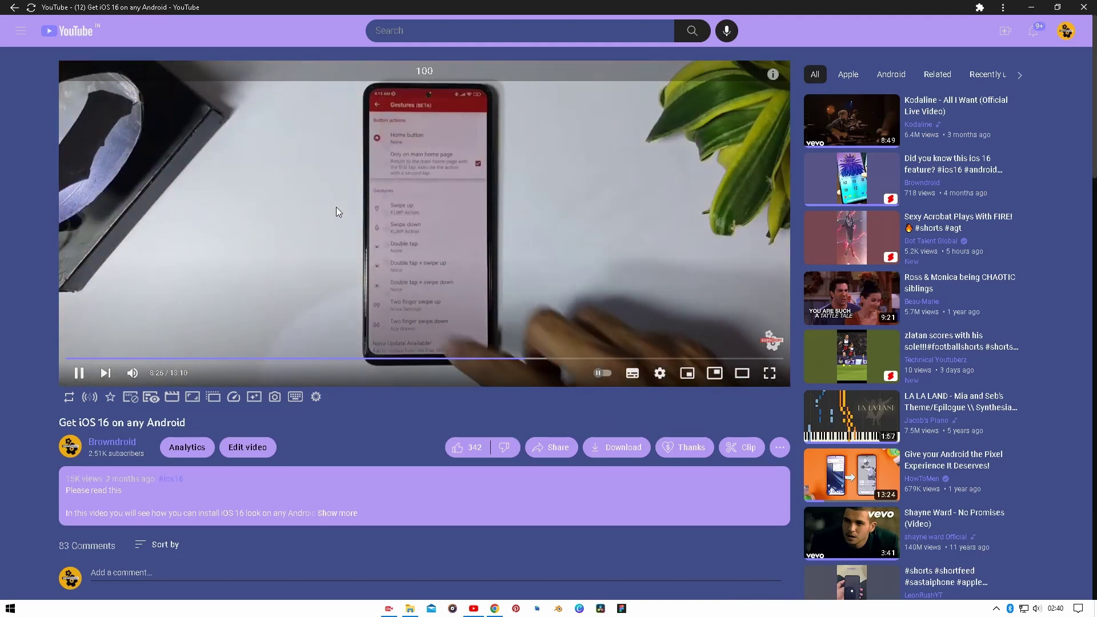
scroll(337, 206, "down", 5)
scroll(336, 206, "down", 5)
scroll(418, 211, "up", 10)
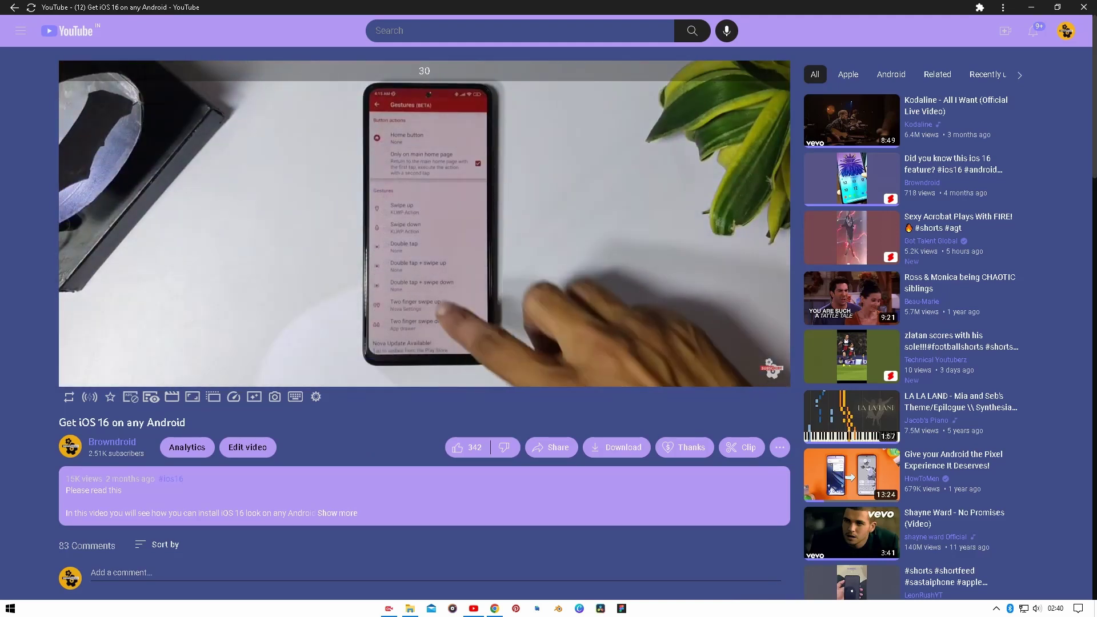
scroll(421, 217, "up", 5)
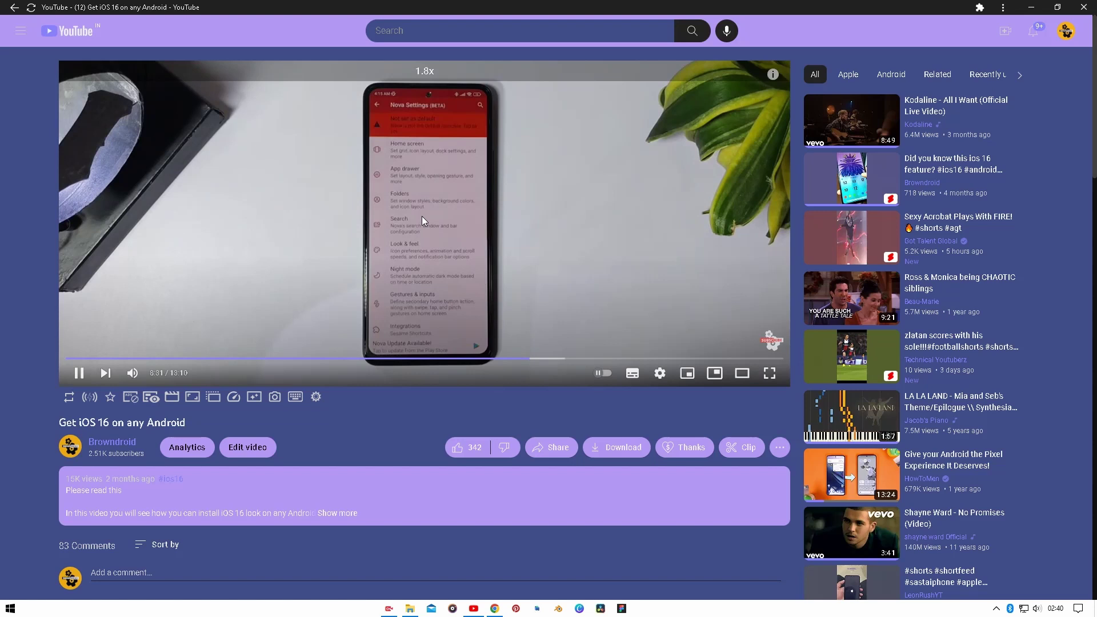
scroll(422, 216, "up", 10)
scroll(422, 216, "up", 10)
scroll(422, 216, "up", 10)
scroll(422, 216, "up", 10)
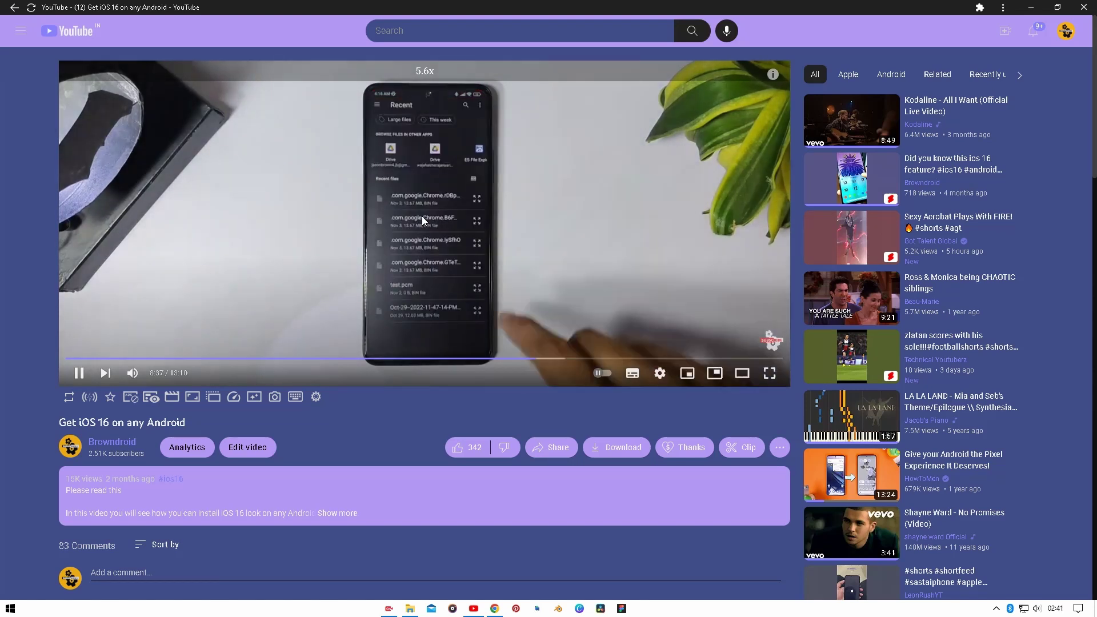
scroll(422, 216, "up", 10)
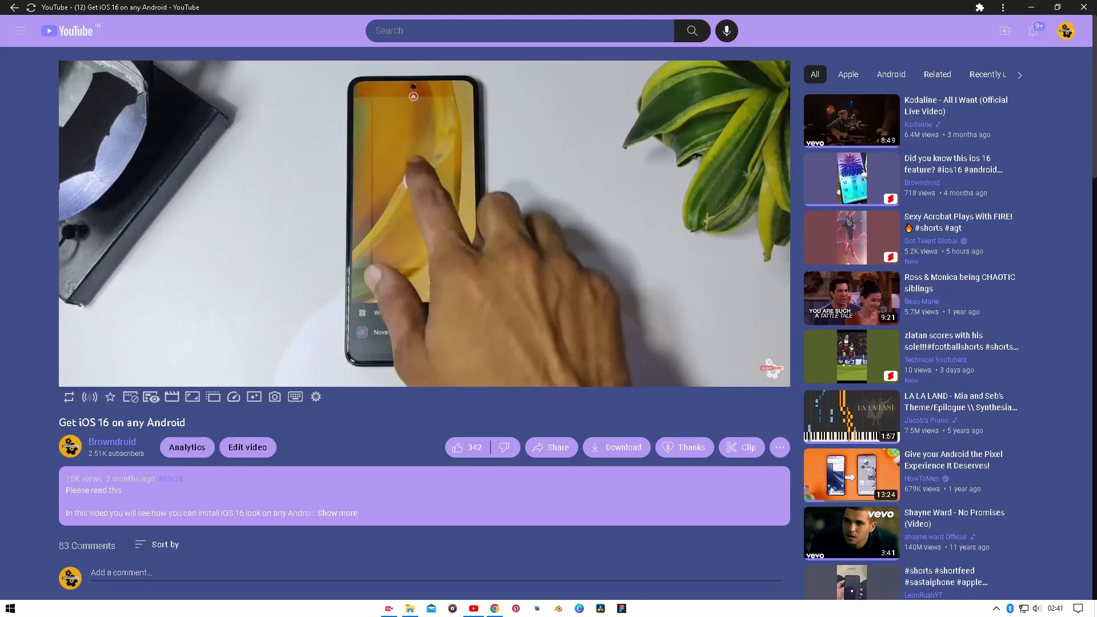
scroll(422, 216, "down", 5)
scroll(422, 216, "down", 15)
scroll(422, 217, "down", 14)
scroll(421, 216, "down", 10)
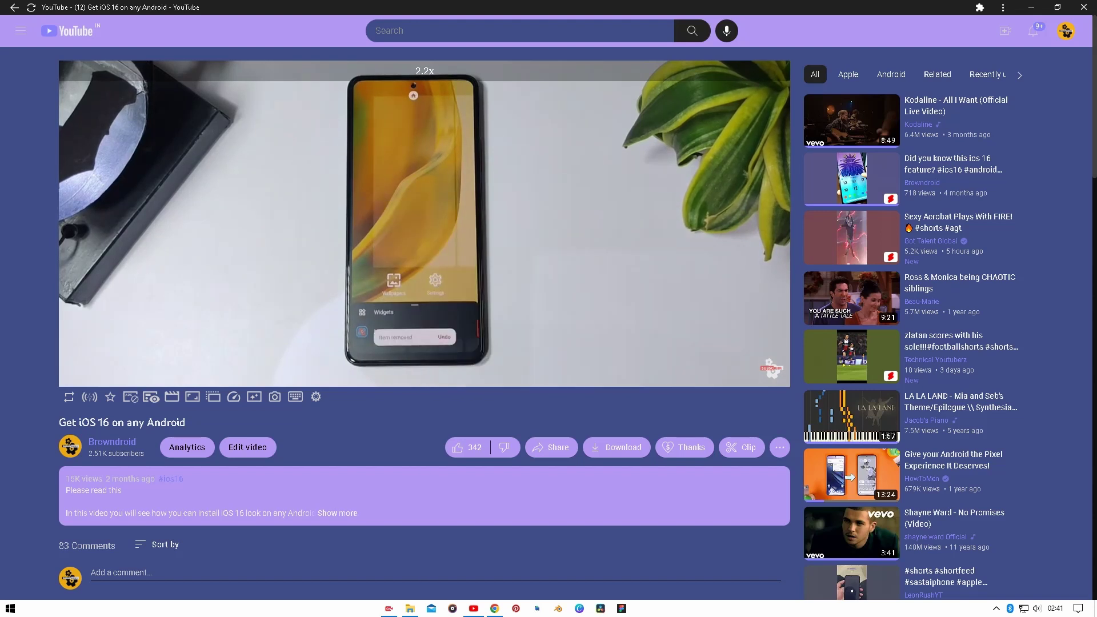
scroll(421, 216, "down", 10)
scroll(423, 217, "down", 9)
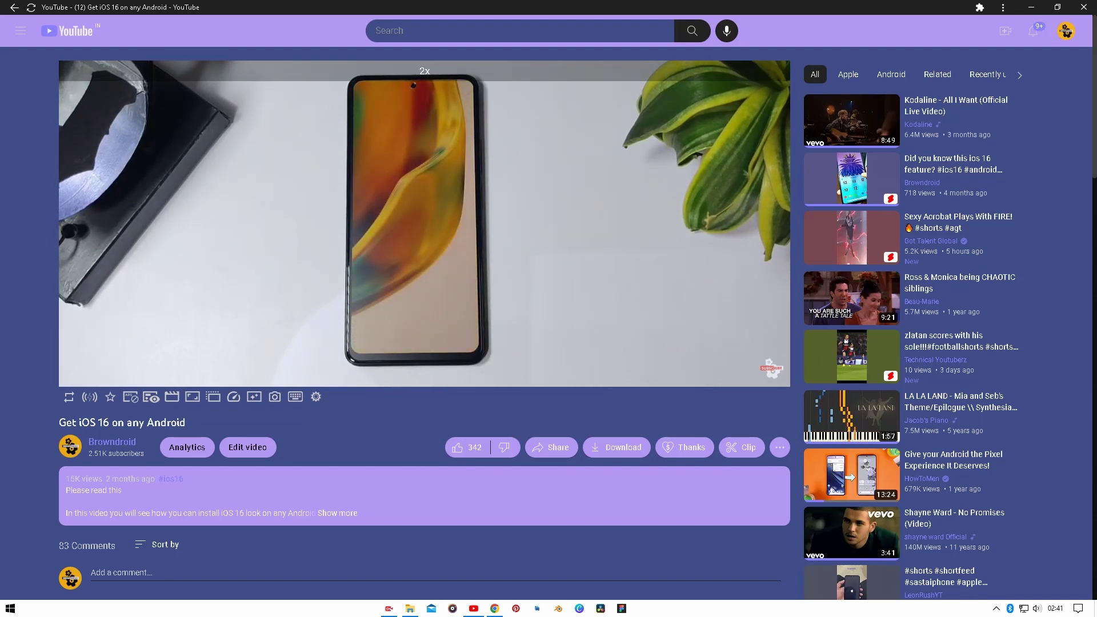
scroll(422, 216, "down", 3)
scroll(421, 217, "down", 3)
scroll(422, 217, "down", 1)
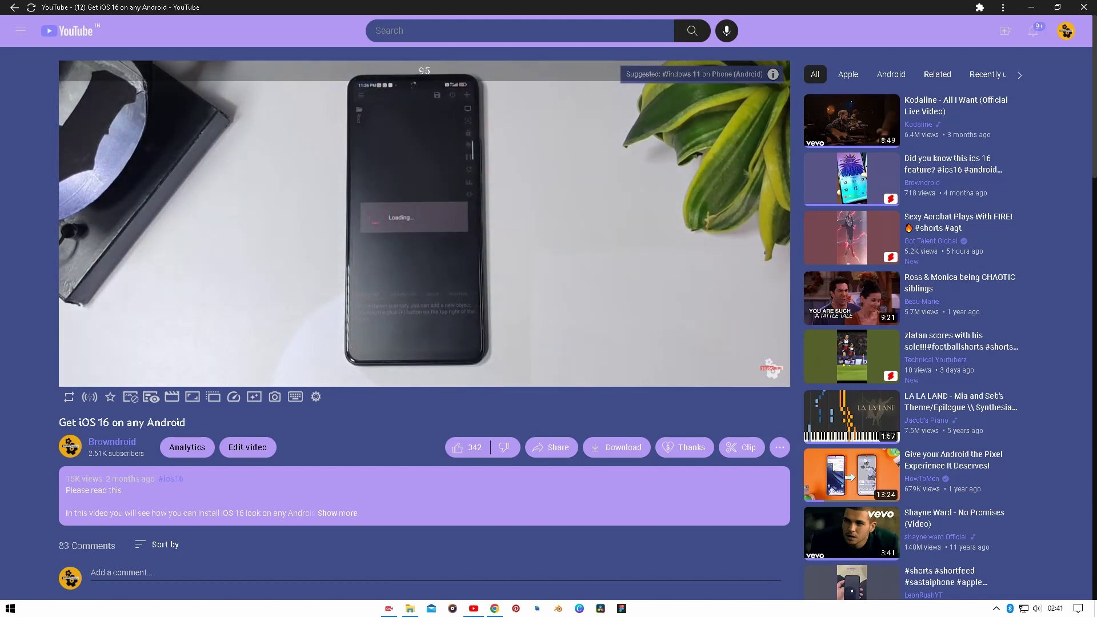
scroll(317, 197, "up", 5)
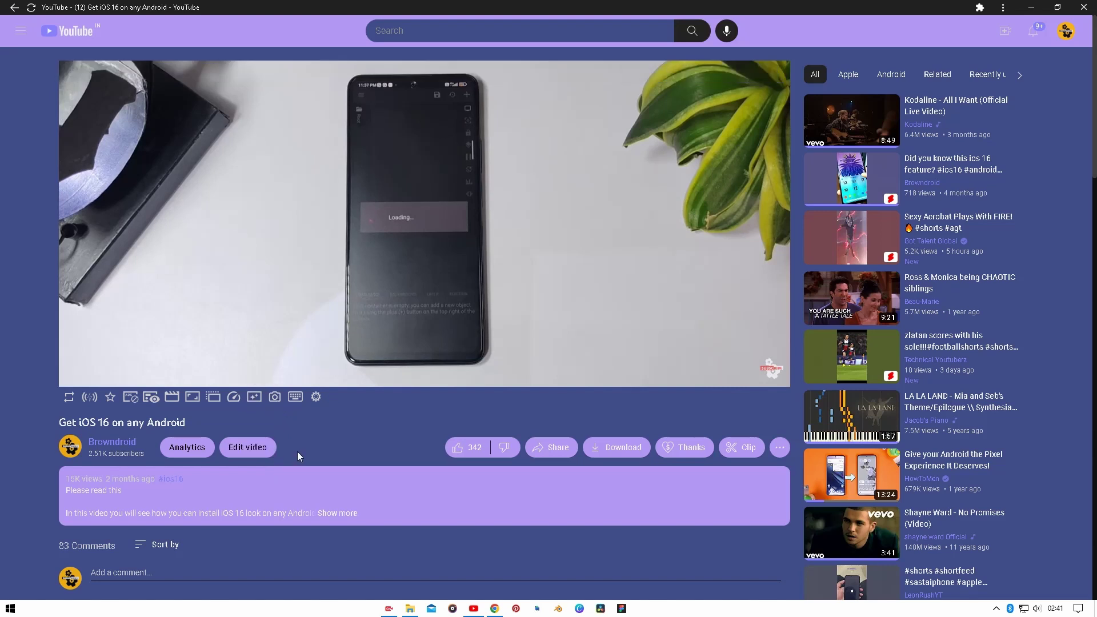
Step: Try a heavy Gaussian blur on the video, undo it, and reset all video filters to defaults
left_click(255, 399)
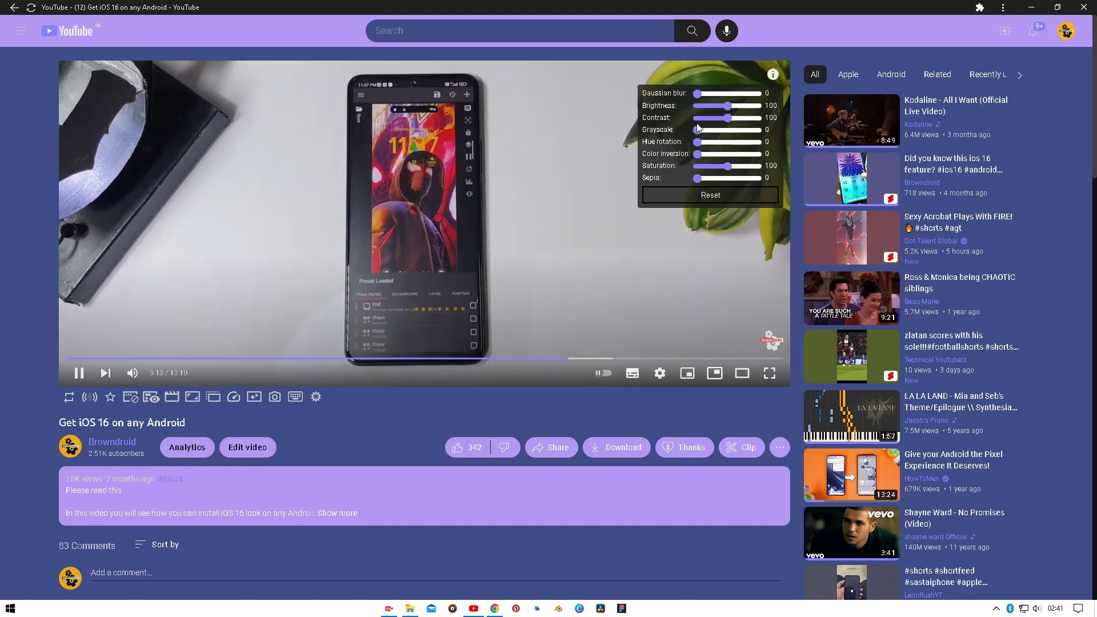
left_click(732, 94)
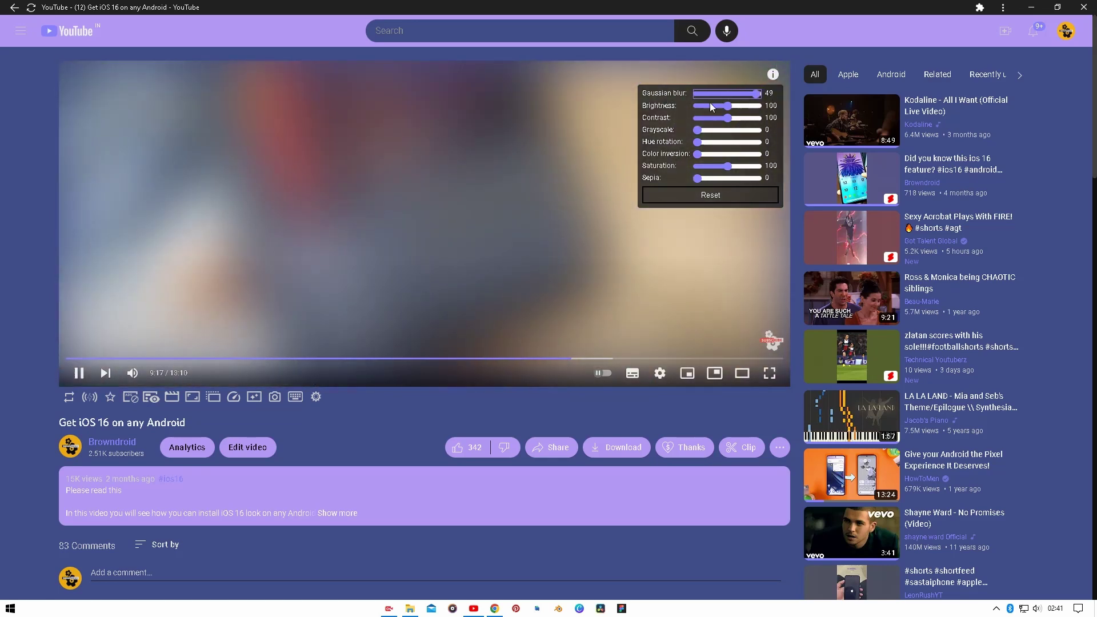
mouse_move(731, 94)
left_mouse_down()
mouse_move(697, 93)
mouse_move(733, 121)
mouse_move(722, 108)
mouse_move(739, 106)
left_mouse_up()
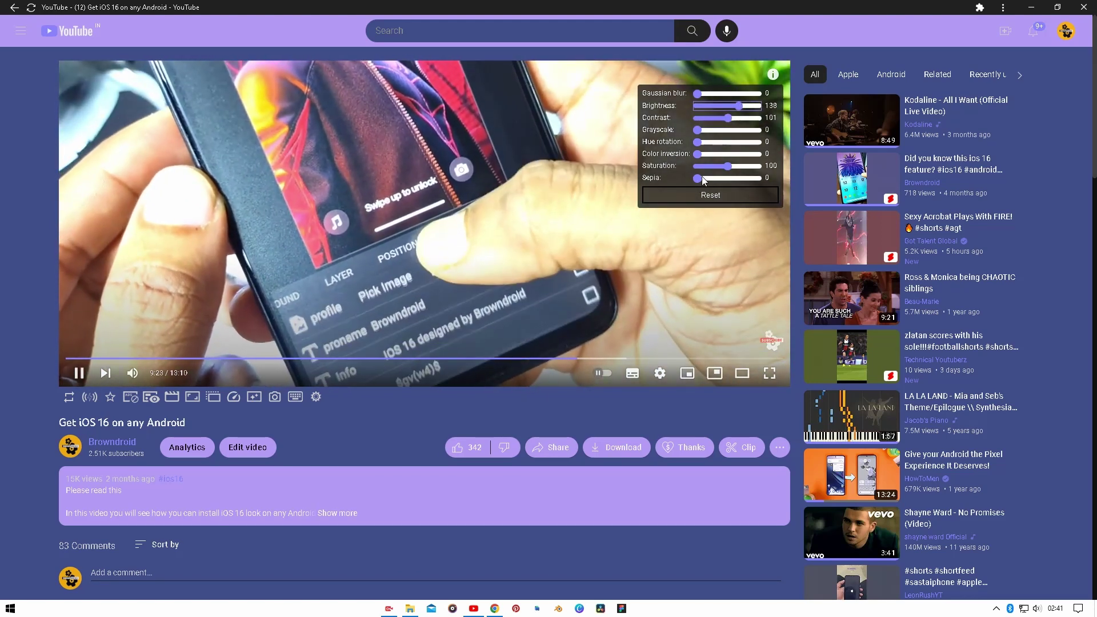
left_click(711, 197)
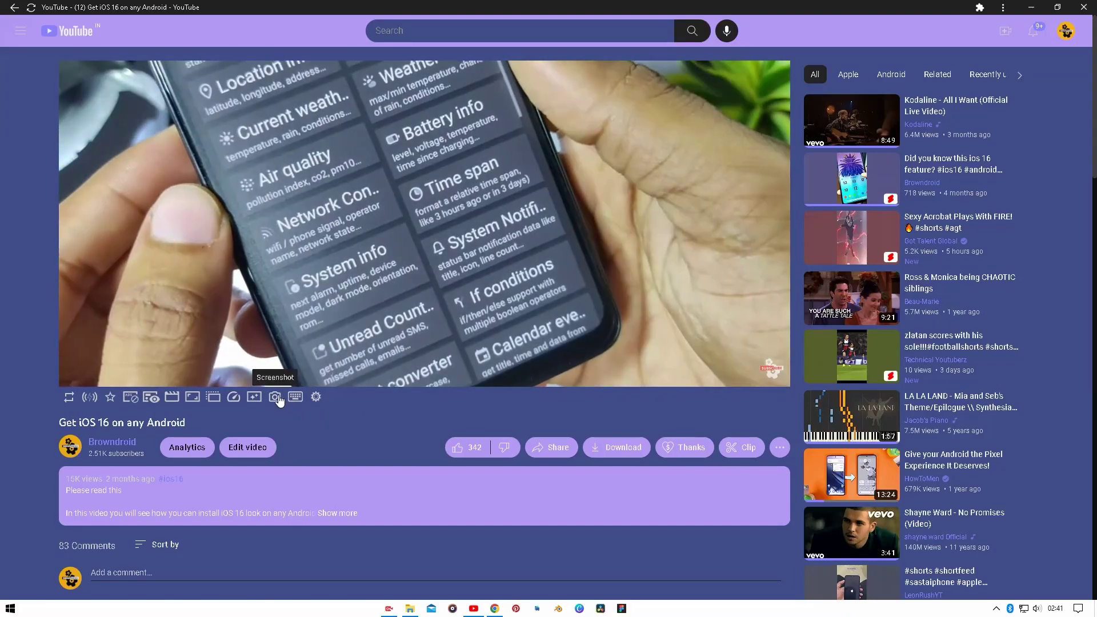
Step: Save a PNG screenshot of the current iOS 16 video frame via the Enhancer control bar
left_click(276, 396)
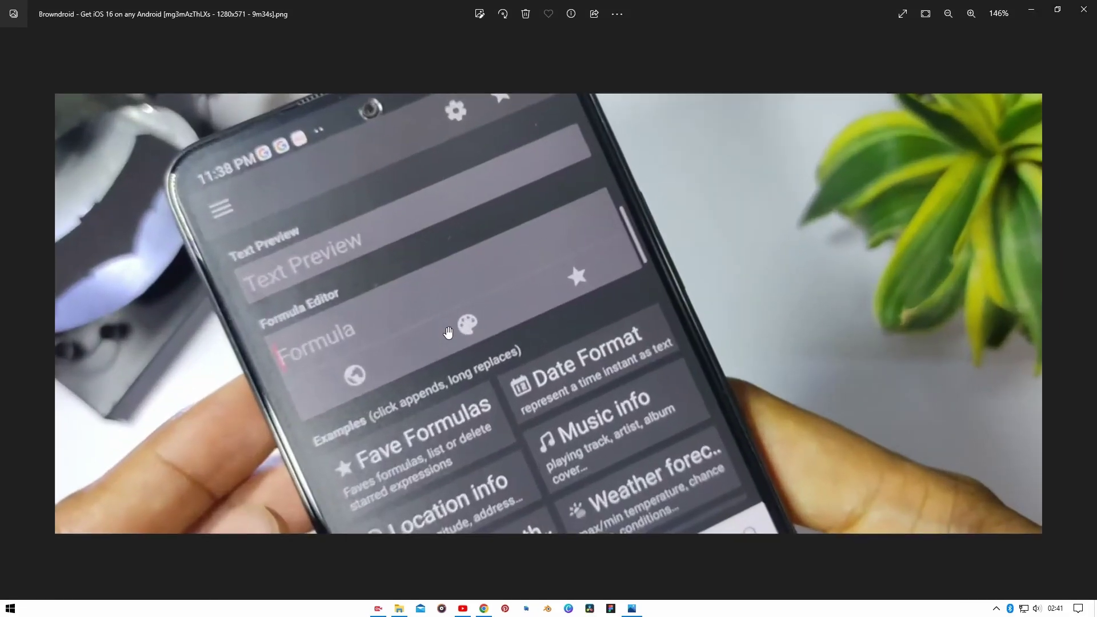
scroll(446, 333, "up", 1)
scroll(447, 333, "down", 3)
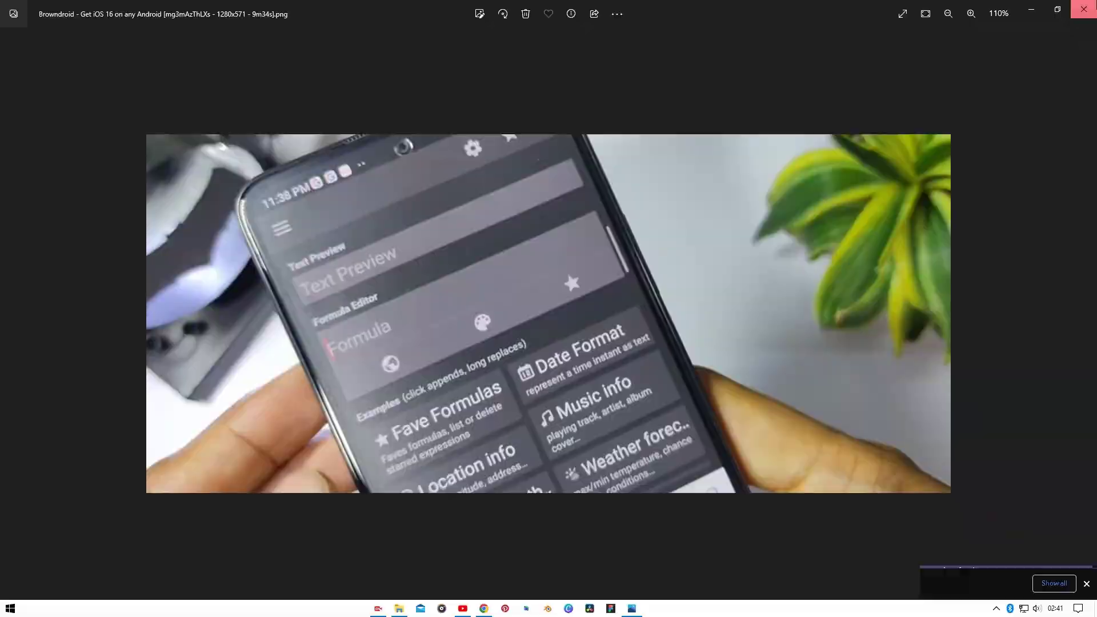
Step: Close the screenshot viewer and bring up Enhancer's keyboard shortcuts reference page in a new tab
left_click(1082, 8)
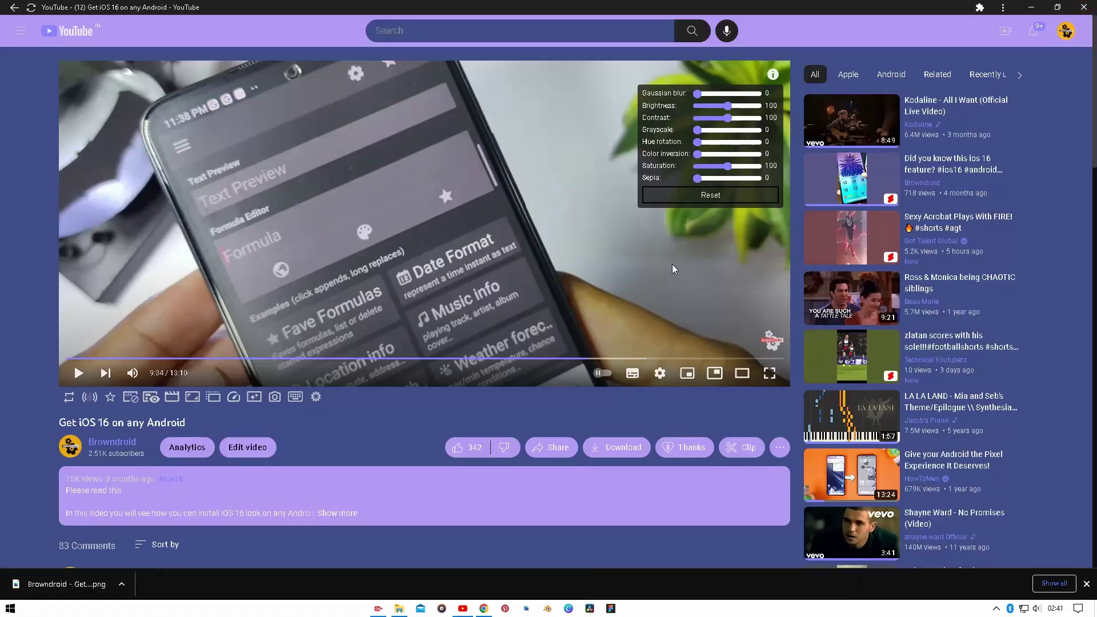
left_click(293, 397)
scroll(480, 332, "down", 2)
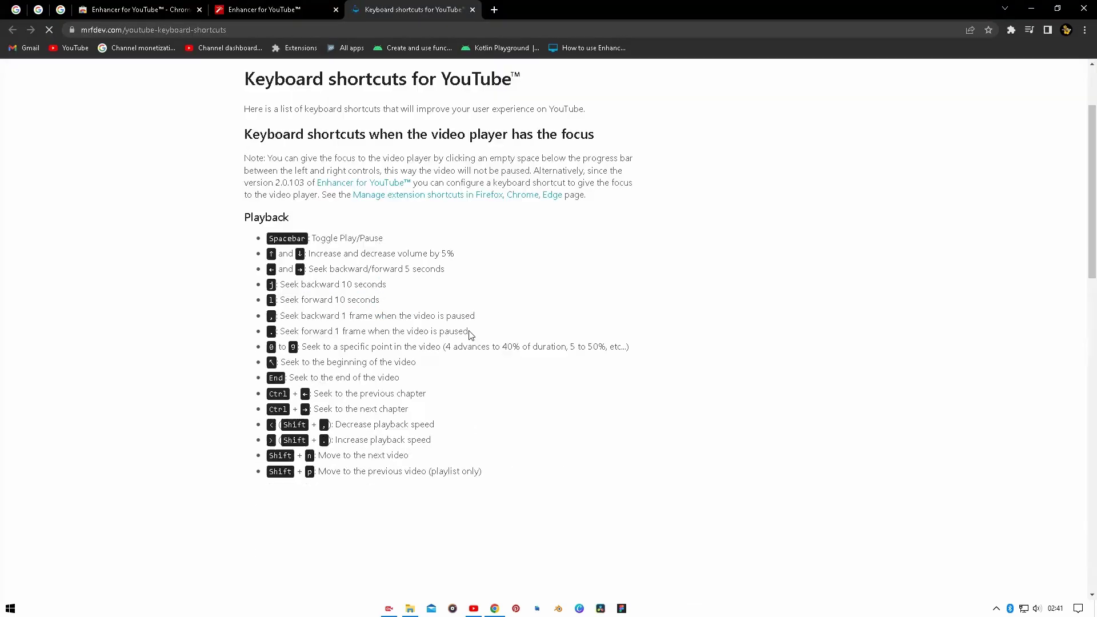
scroll(292, 193, "down", 2)
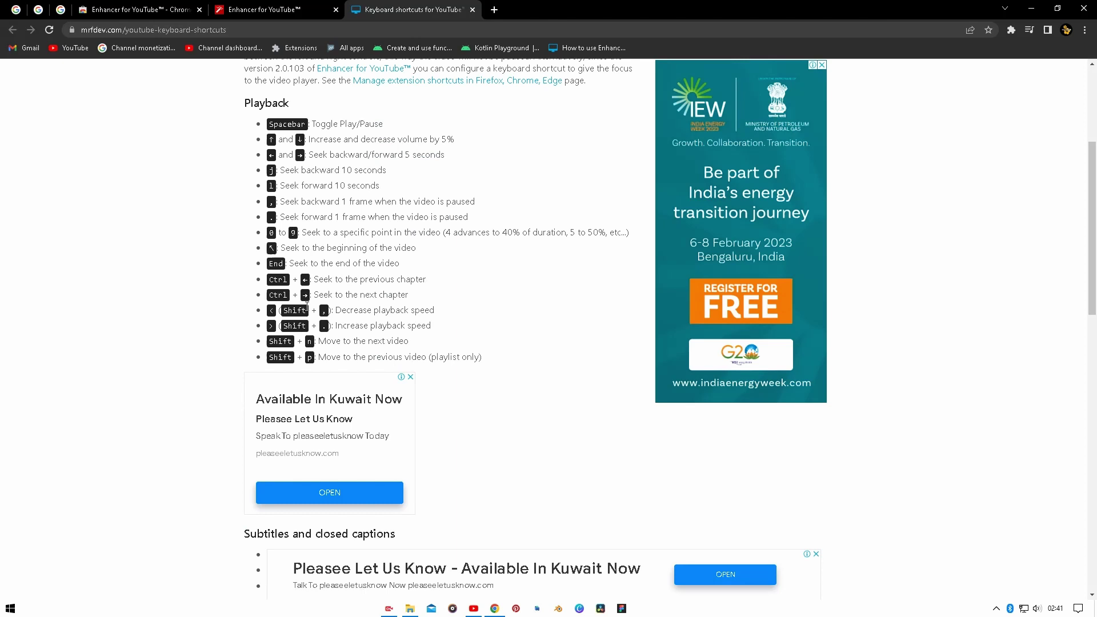
scroll(302, 198, "up", 3)
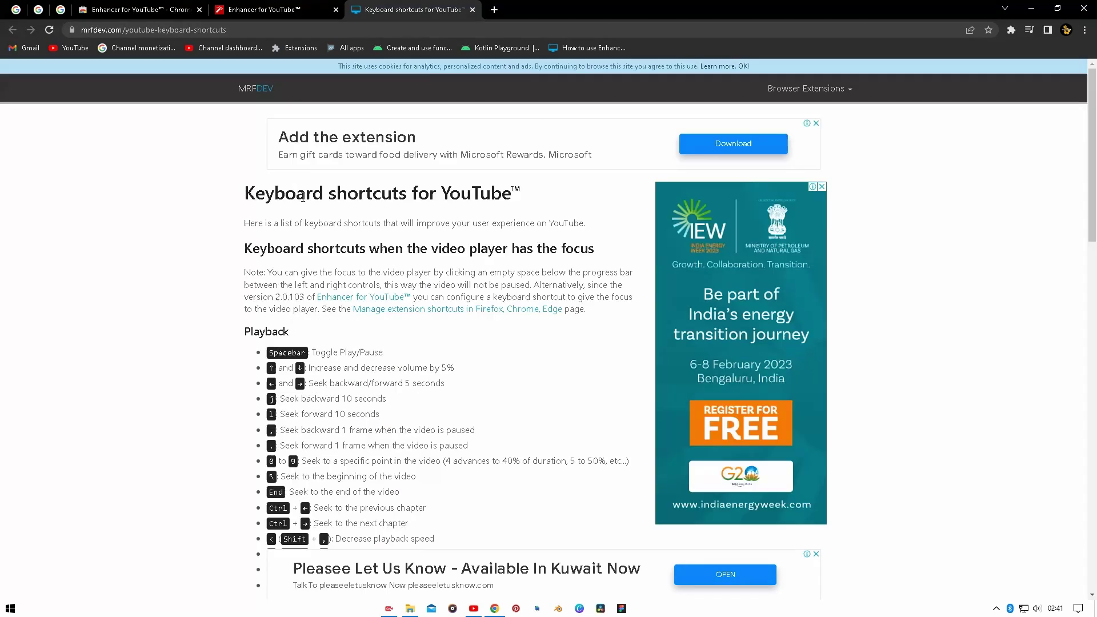
Step: In the Enhancer options, change the mini player size from 400x225 to 320x180
left_click(259, 14)
scroll(421, 358, "down", 1)
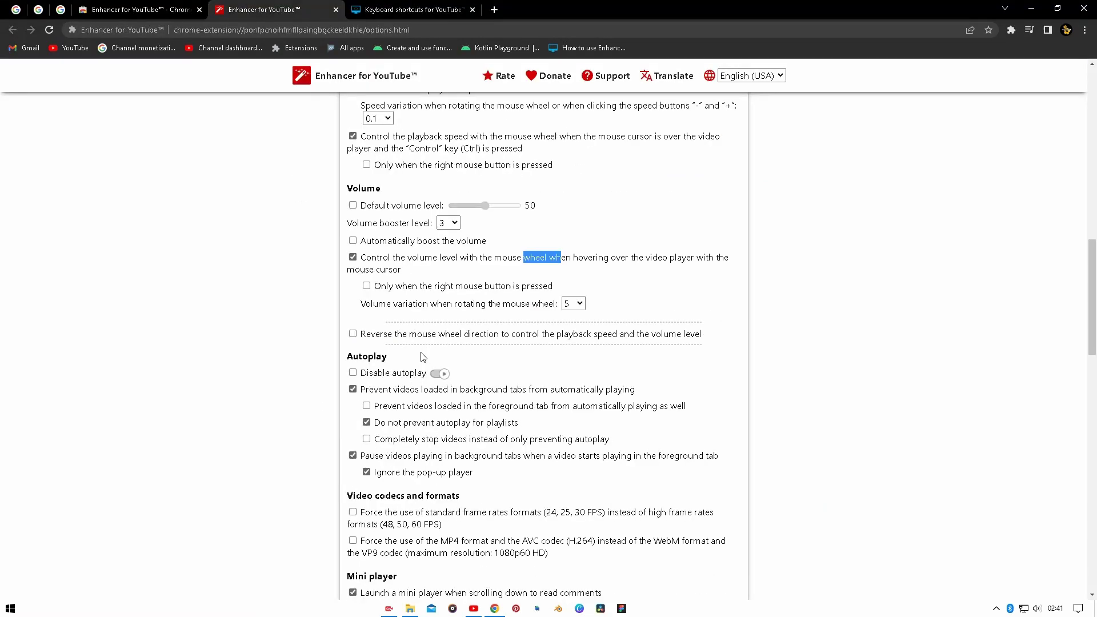
scroll(415, 343, "up", 4)
scroll(397, 330, "up", 3)
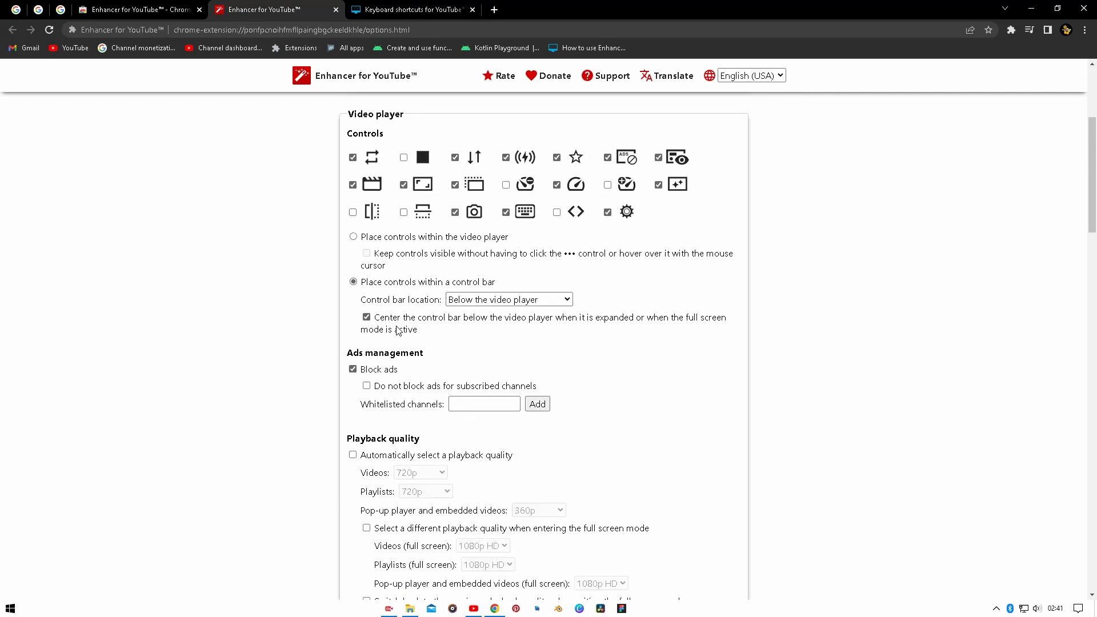
scroll(397, 331, "up", 2)
scroll(397, 330, "down", 5)
scroll(397, 331, "down", 3)
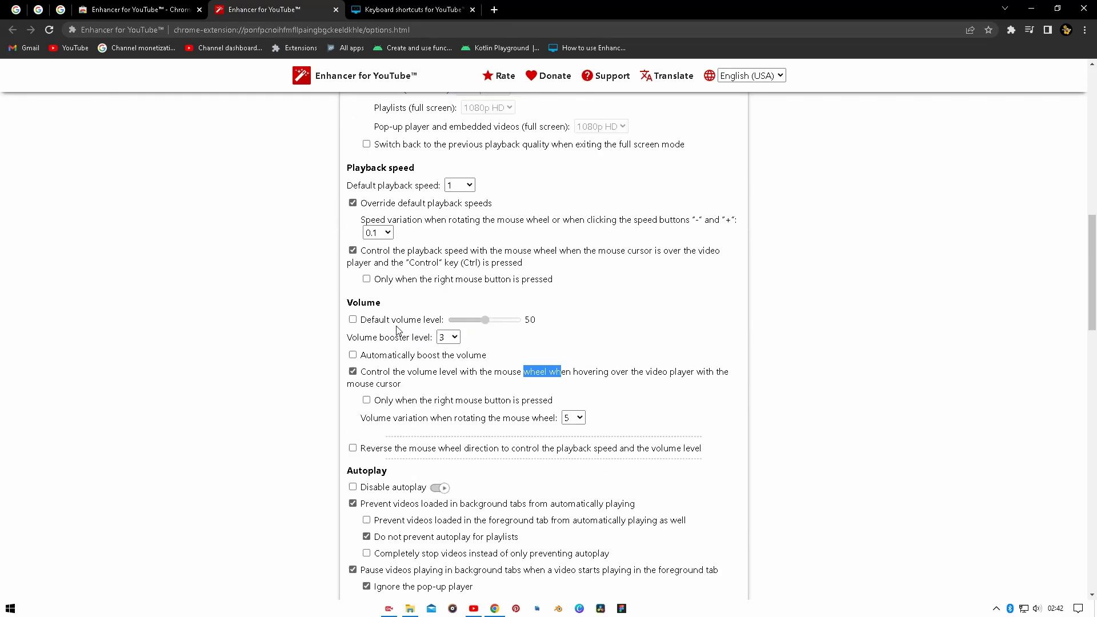
scroll(397, 330, "down", 1)
scroll(397, 331, "down", 2)
scroll(396, 330, "down", 1)
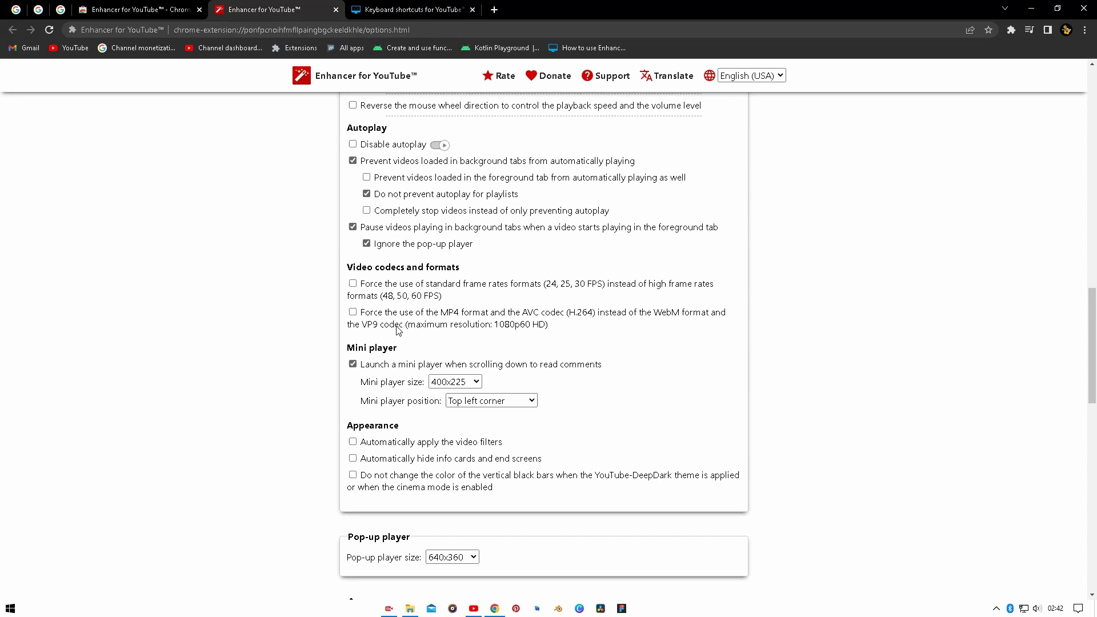
left_click(451, 382)
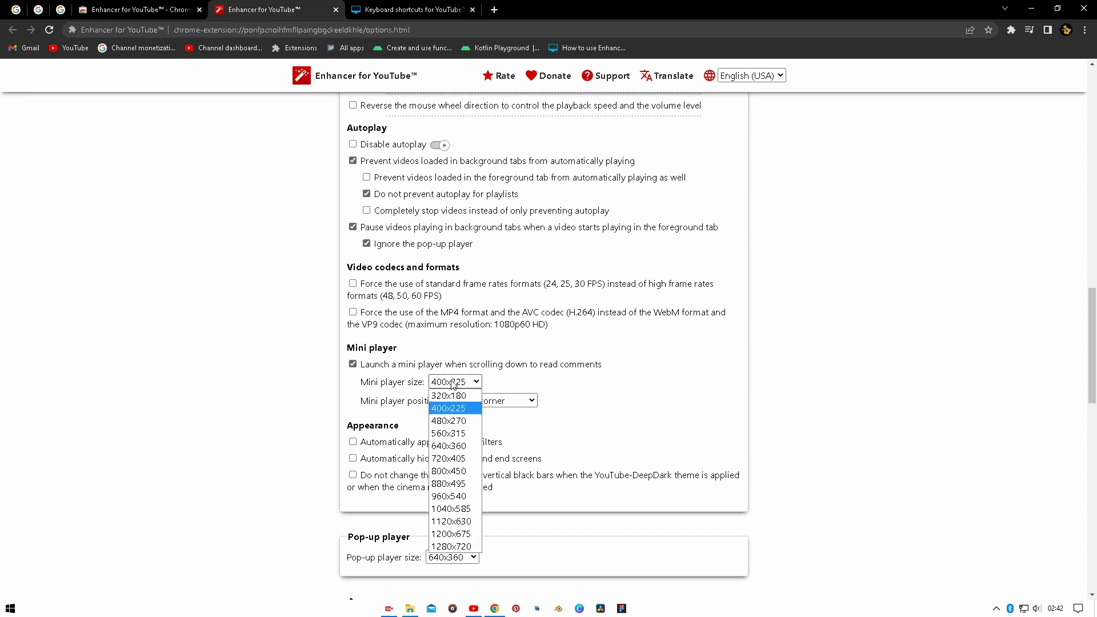
left_click(452, 395)
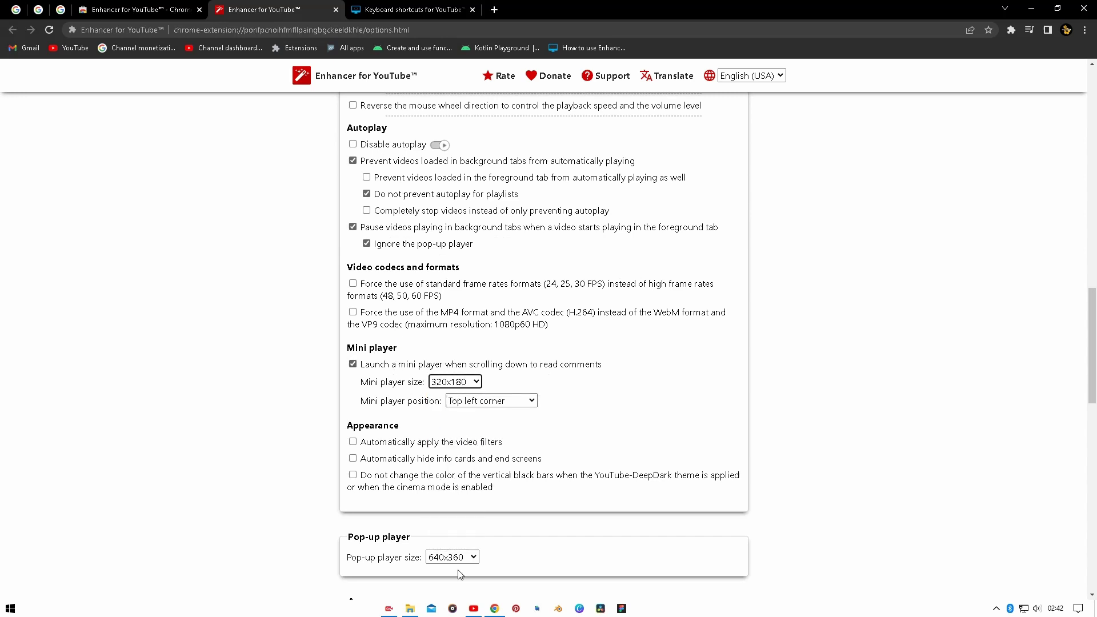
scroll(390, 450, "down", 4)
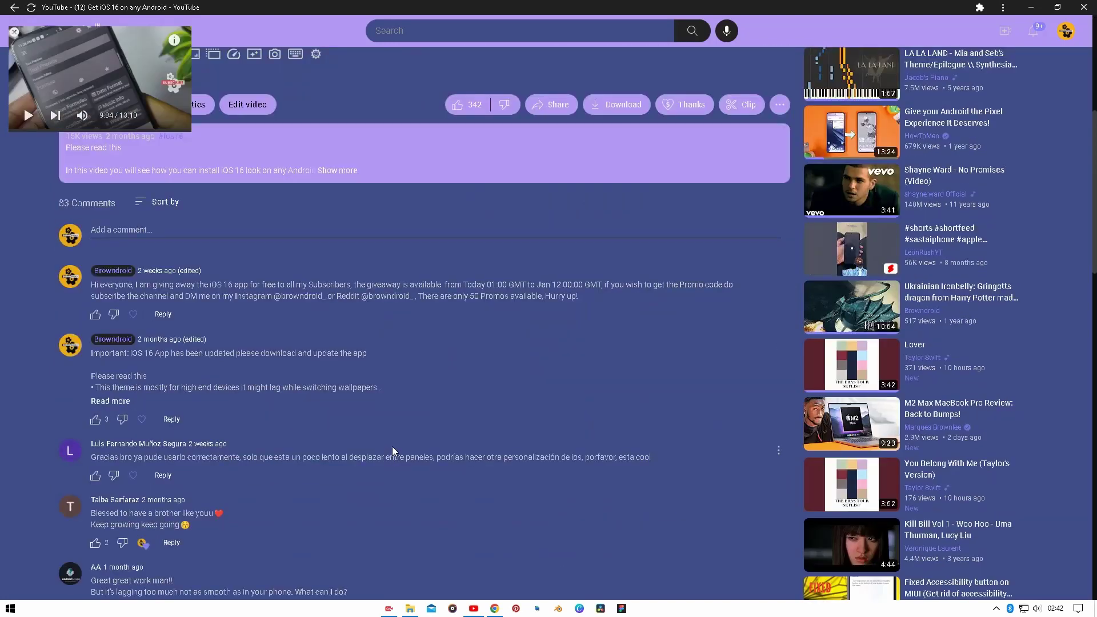
scroll(390, 450, "down", 4)
scroll(389, 450, "down", 3)
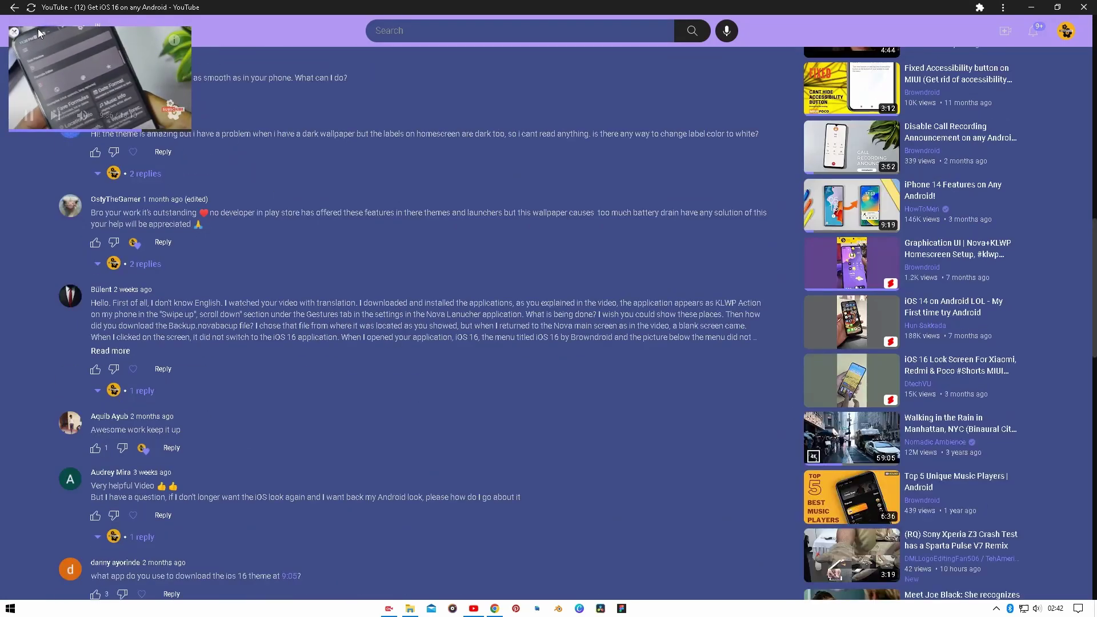
Step: Pause the iOS 16 video in the floating mini player while the comments show
left_click(32, 34)
scroll(523, 368, "down", 6)
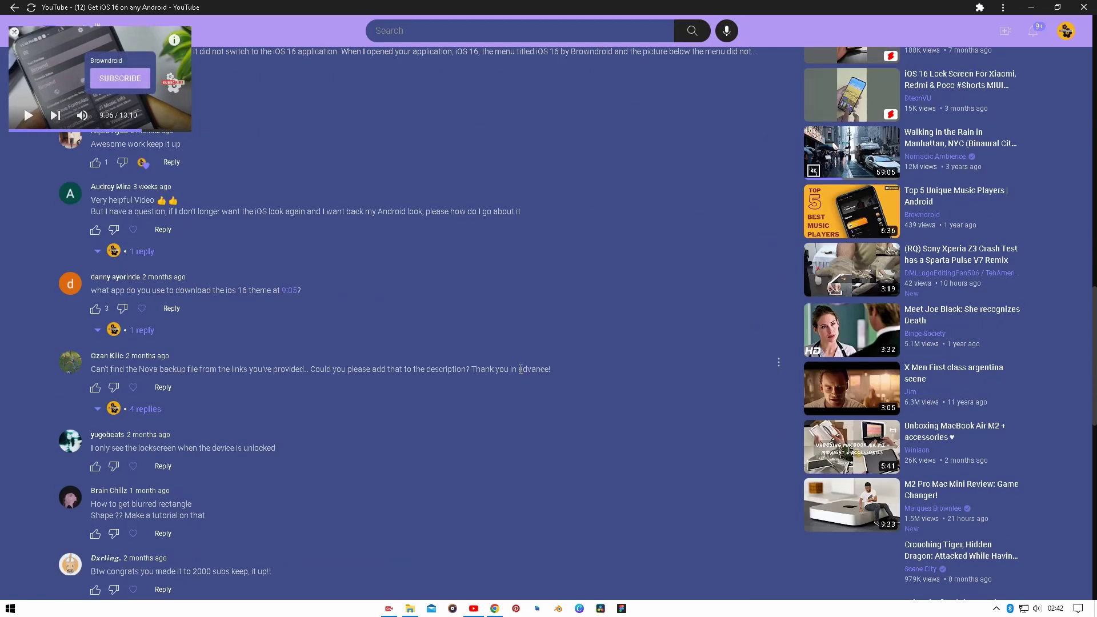
scroll(539, 368, "down", 3)
scroll(539, 369, "down", 3)
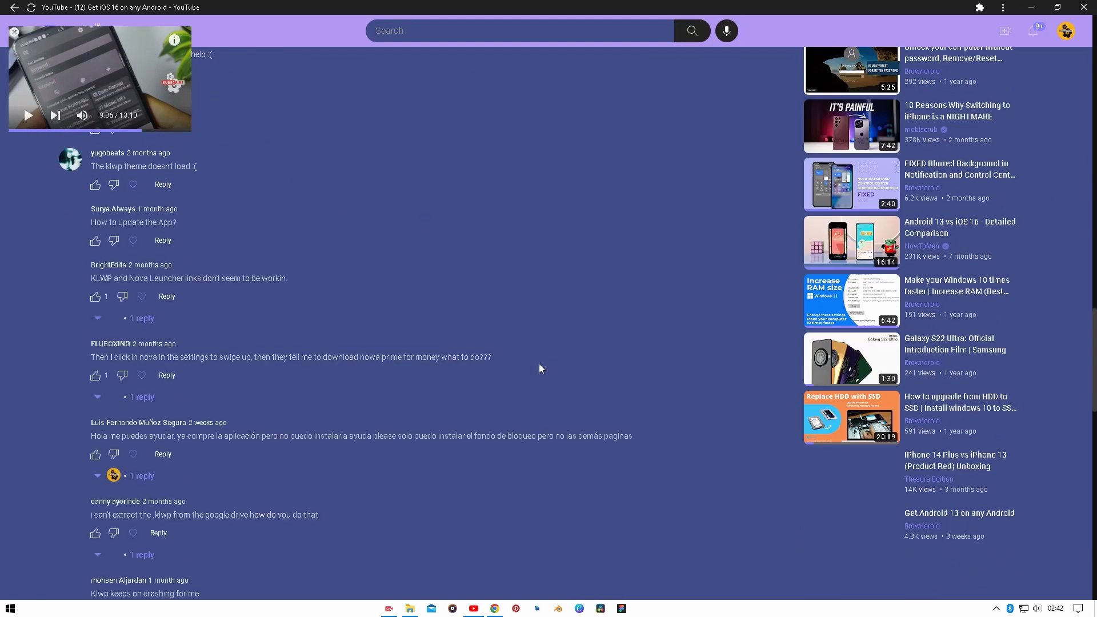
scroll(540, 368, "down", 2)
scroll(539, 369, "down", 3)
scroll(539, 368, "up", 4)
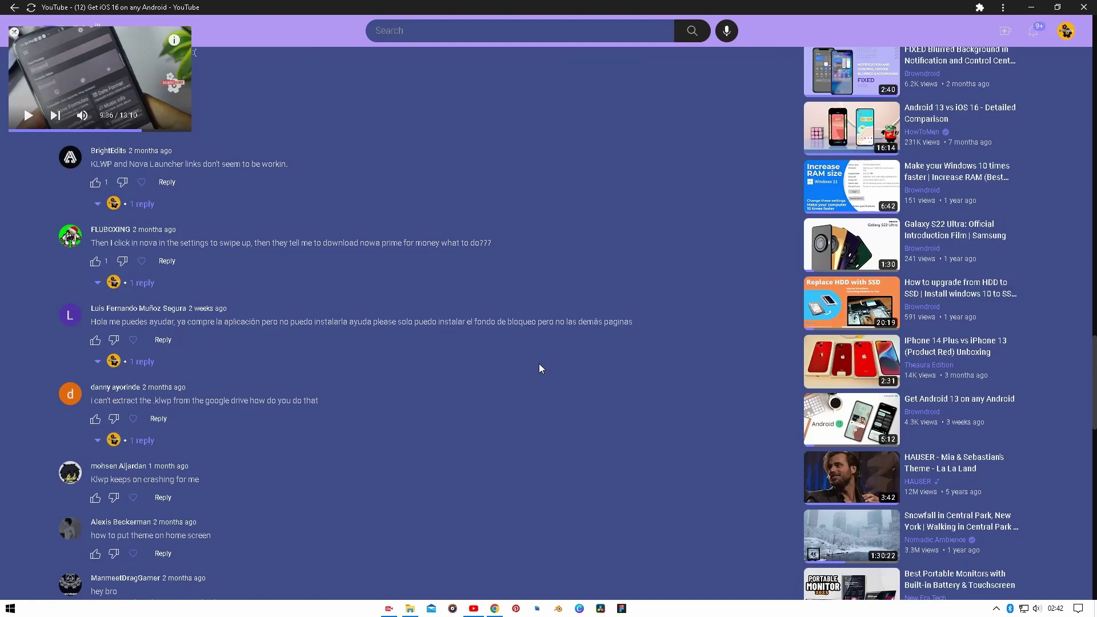
scroll(539, 368, "up", 5)
scroll(540, 369, "up", 5)
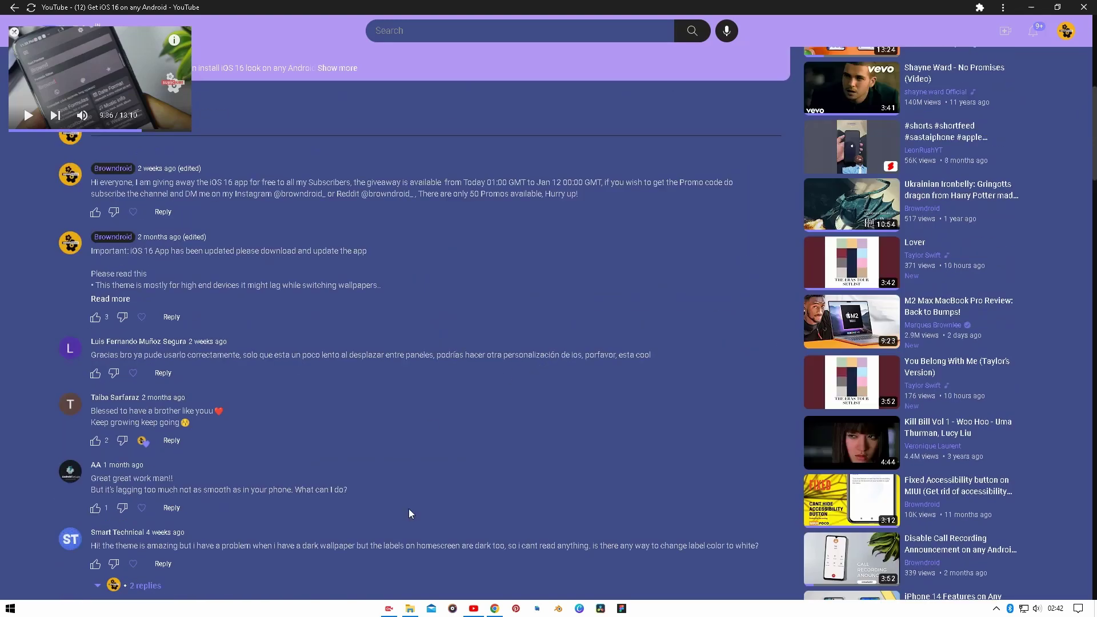
Step: Back in the Enhancer options, change the pop-up player size from 640x360 to 533x300
left_click(493, 608)
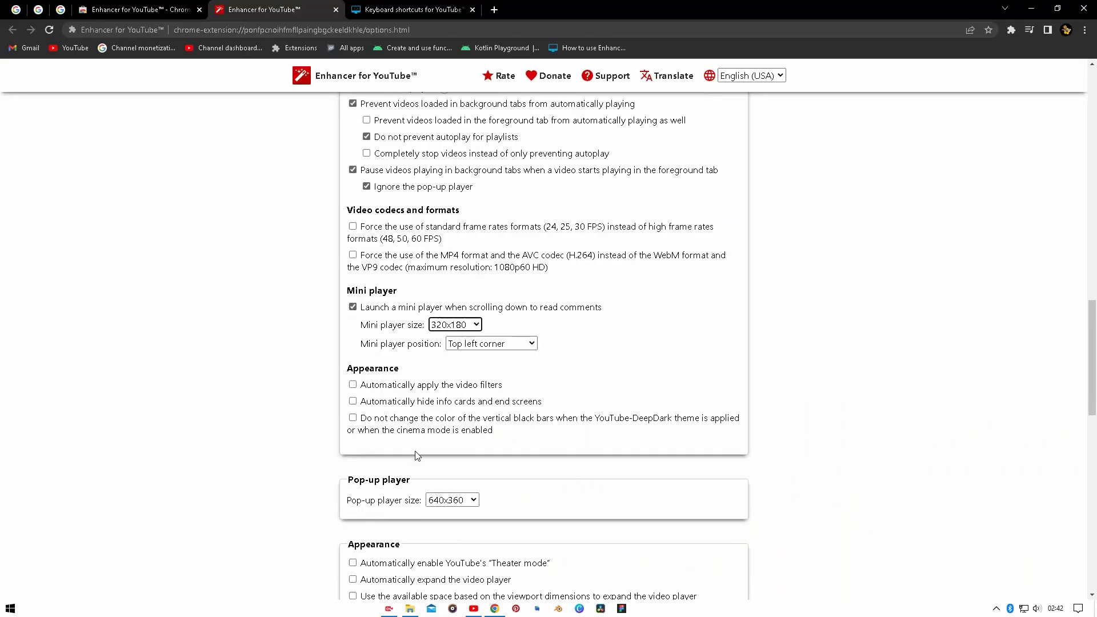
scroll(416, 455, "down", 1)
scroll(411, 441, "down", 1)
scroll(364, 408, "down", 1)
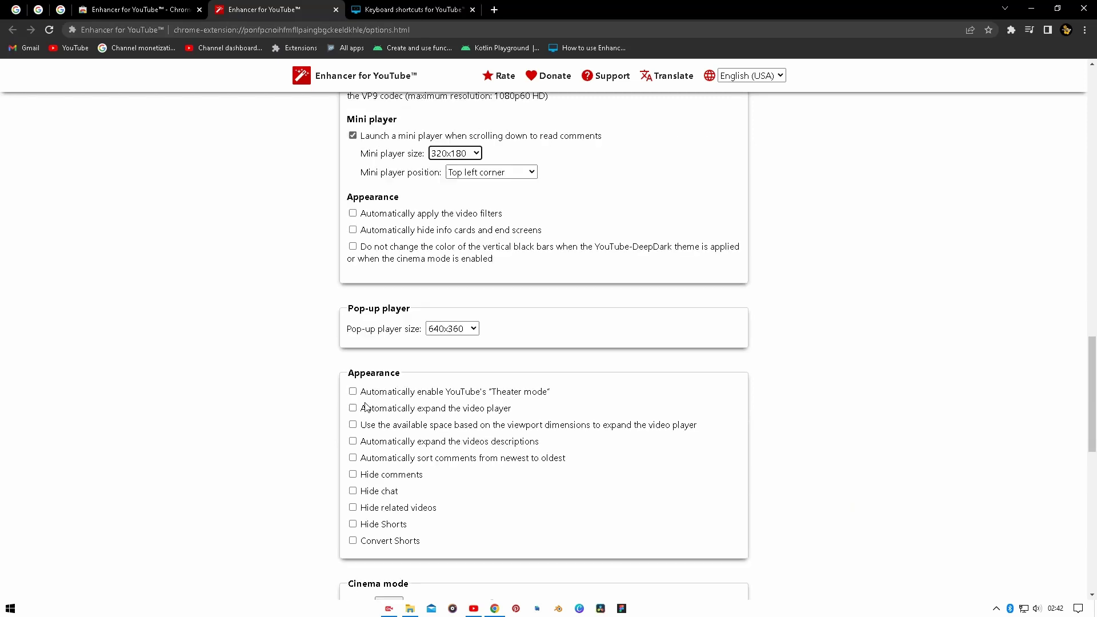
left_click(455, 332)
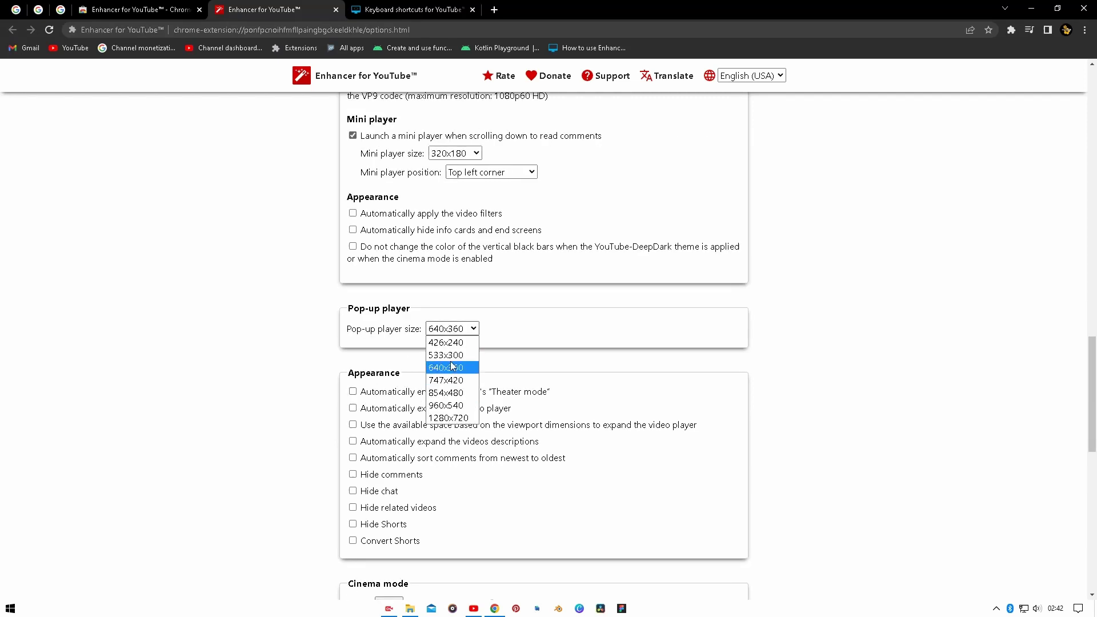
left_click(461, 354)
scroll(462, 390, "down", 2)
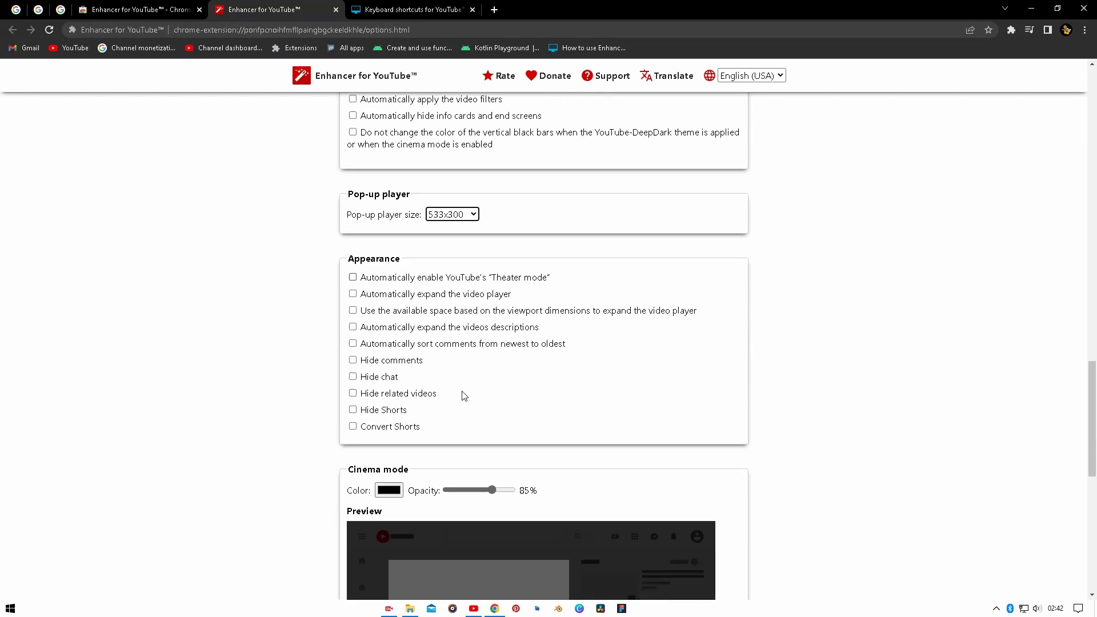
scroll(464, 297, "down", 2)
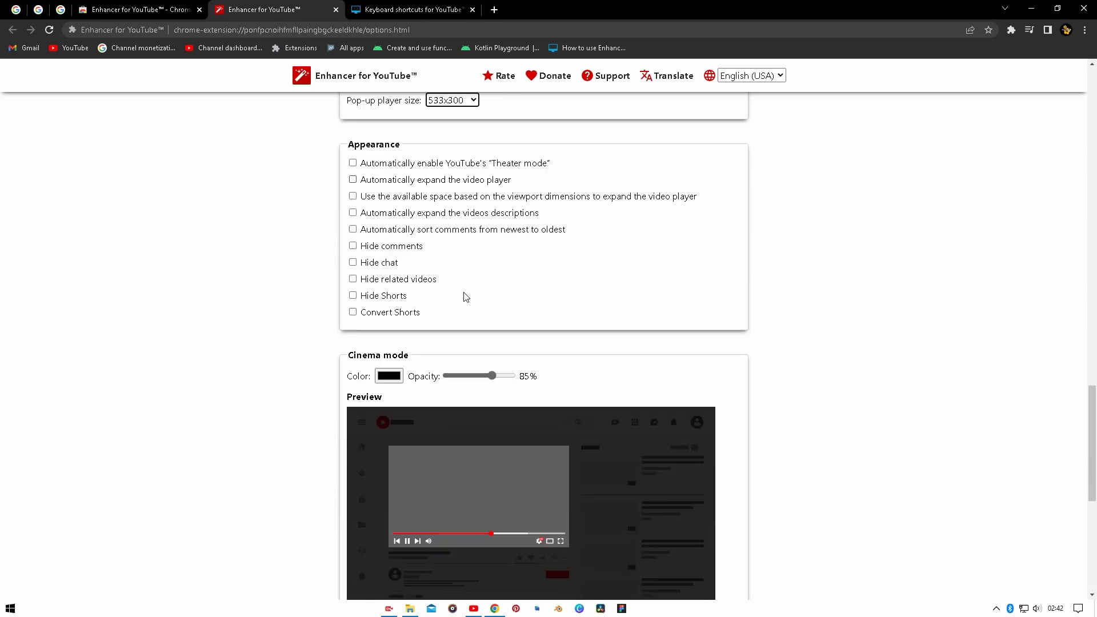
scroll(449, 345, "down", 3)
scroll(446, 355, "down", 2)
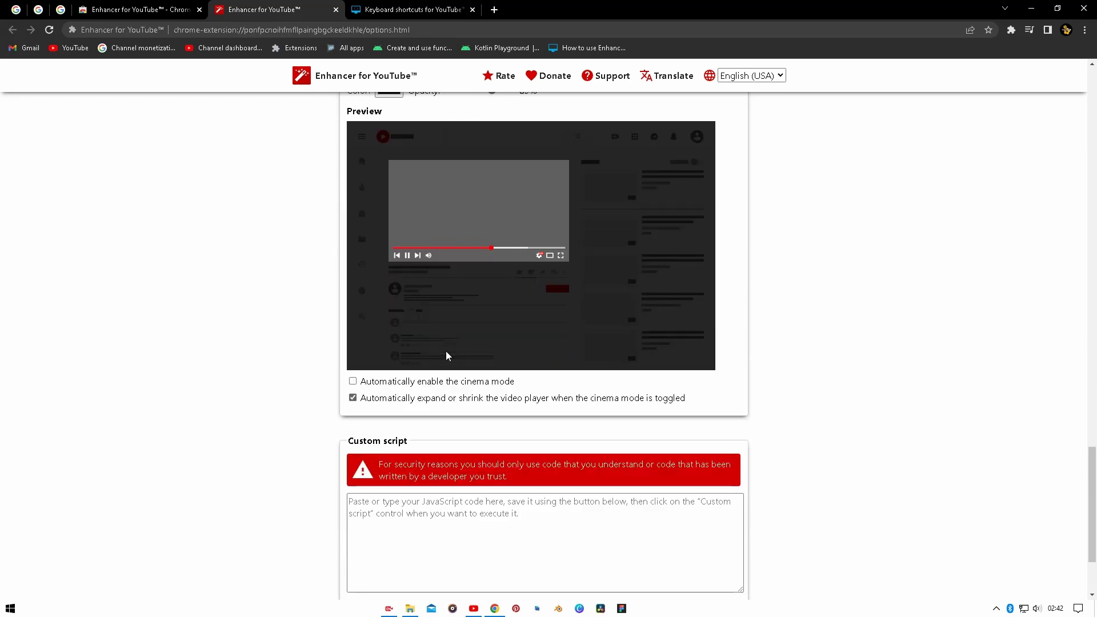
scroll(446, 354, "up", 2)
scroll(456, 352, "down", 3)
scroll(457, 353, "down", 1)
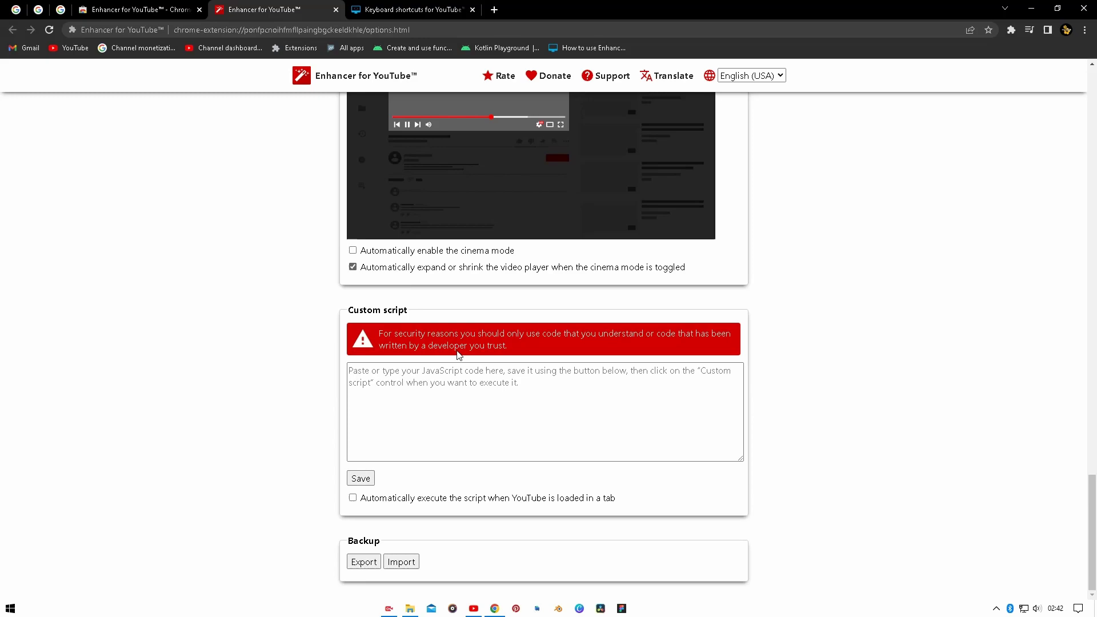